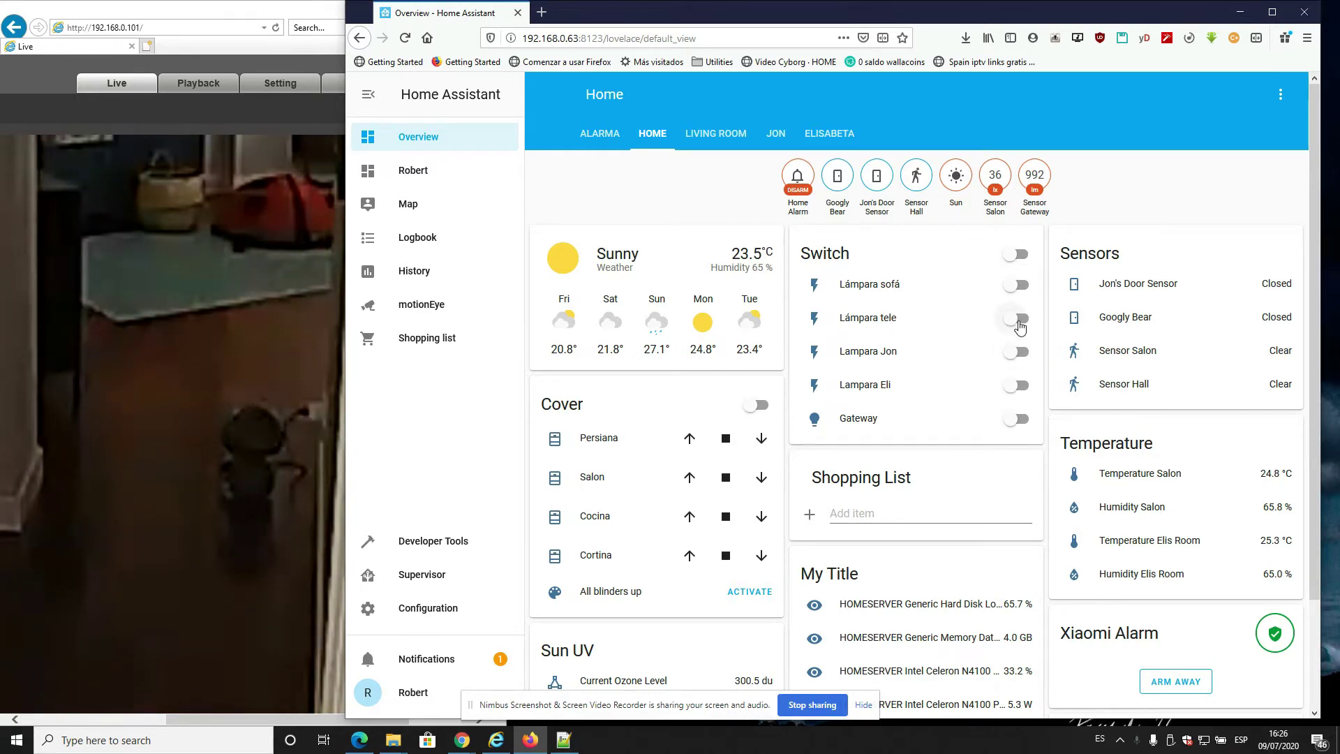
# - Toggle the Lámpara tele switch on, off, and back on from the Switch card
pyautogui.click(1018, 319)
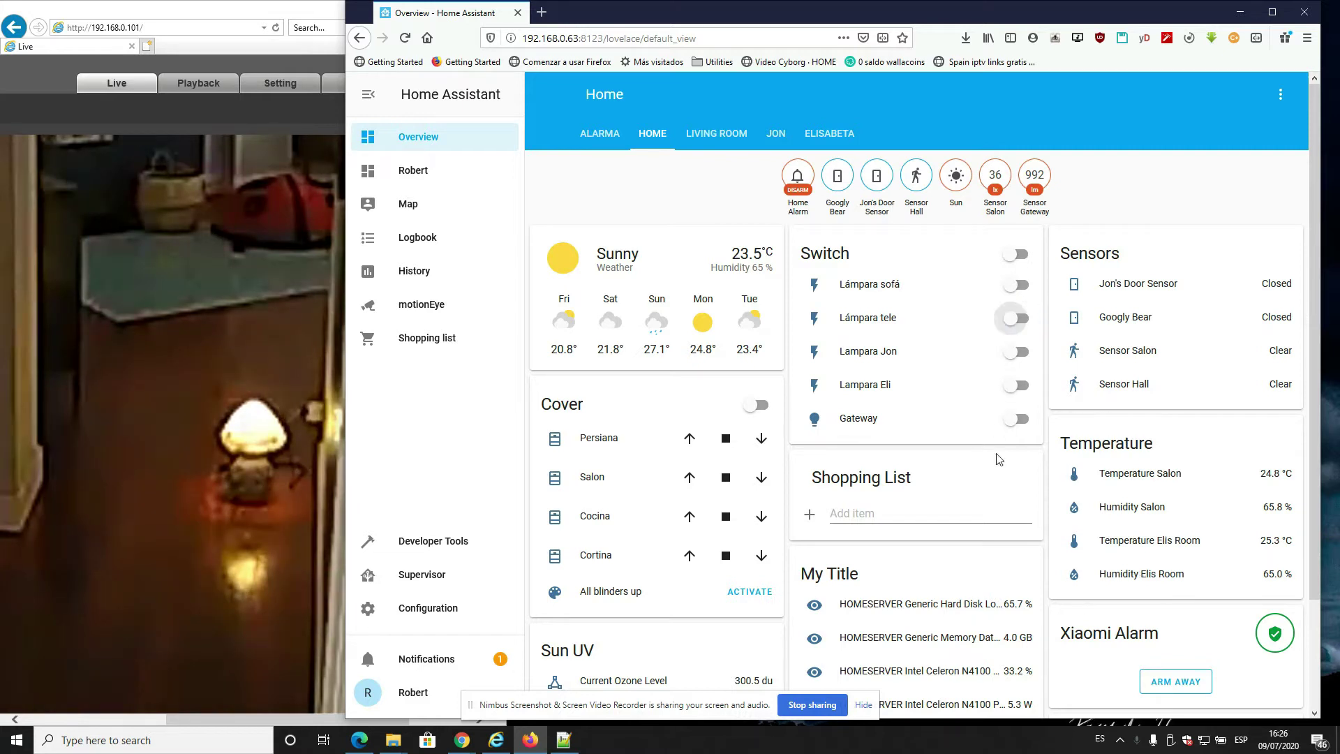
pyautogui.click(1013, 326)
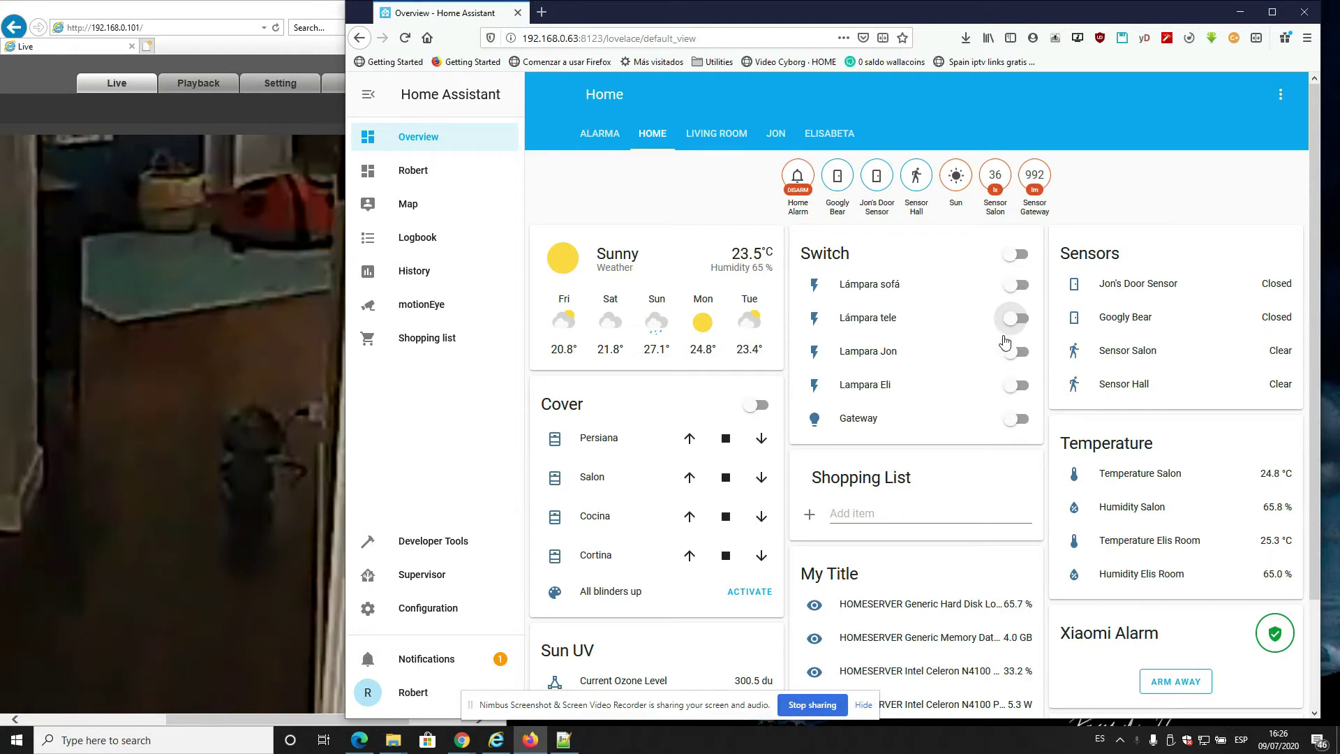
pyautogui.click(1013, 319)
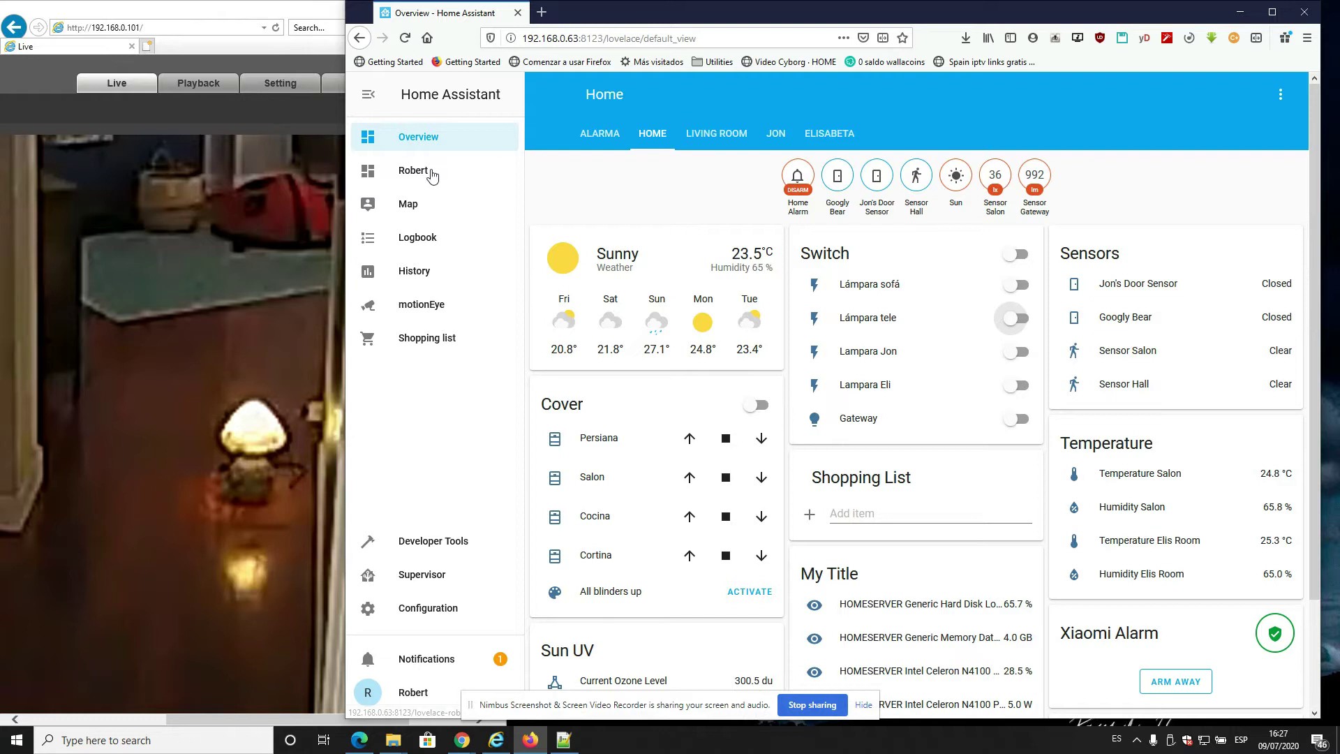
# - Switch the Lámpara tele lamp off from the Switch card
pyautogui.click(1016, 320)
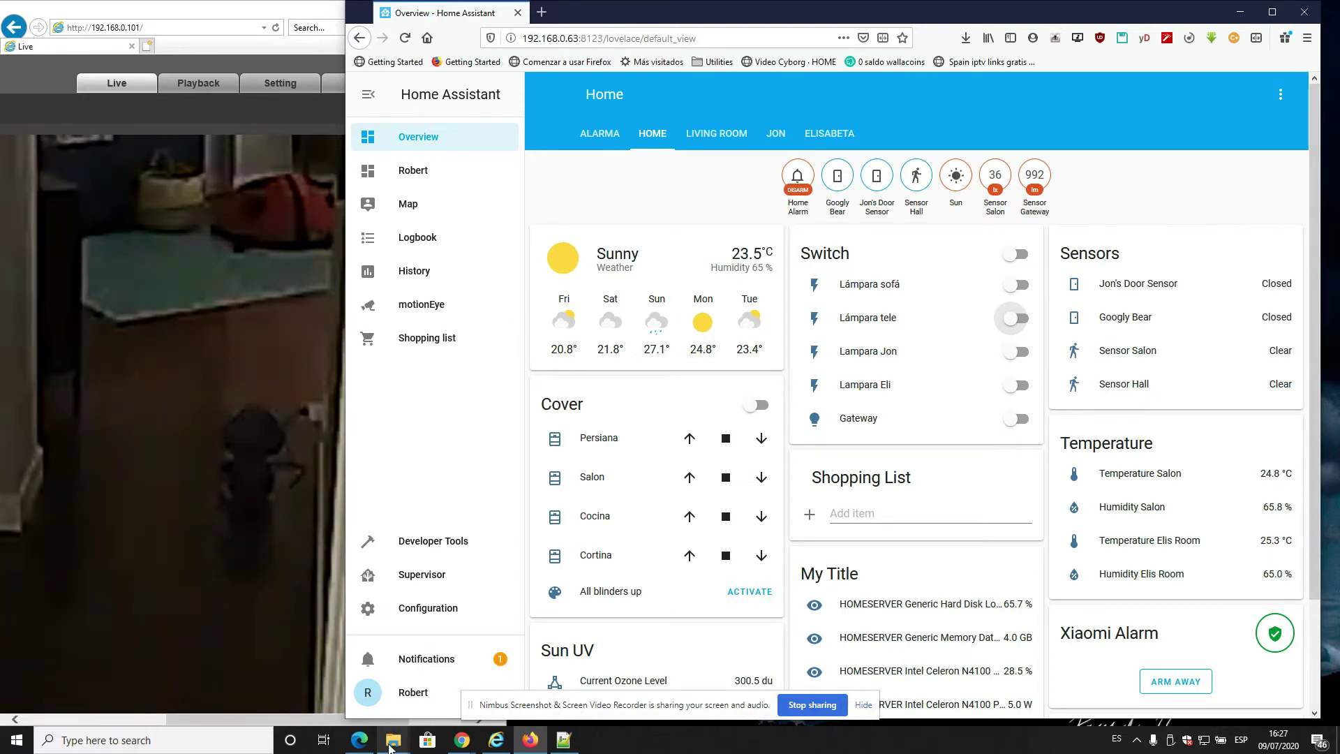
# - Run LDPlayer_4.0.29.exe from the Soft folder window
pyautogui.moveTo(394, 741)
pyautogui.moveTo(355, 682)
pyautogui.moveTo(292, 677)
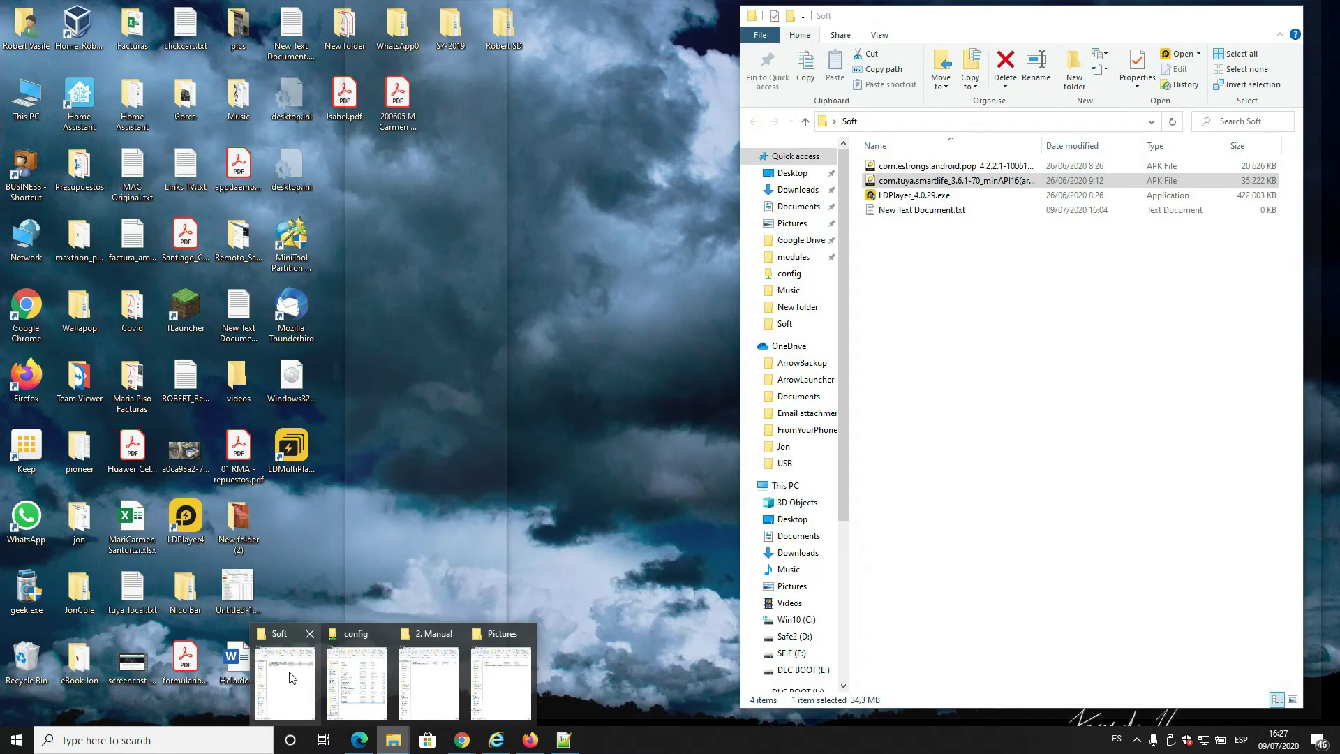
pyautogui.click(291, 677)
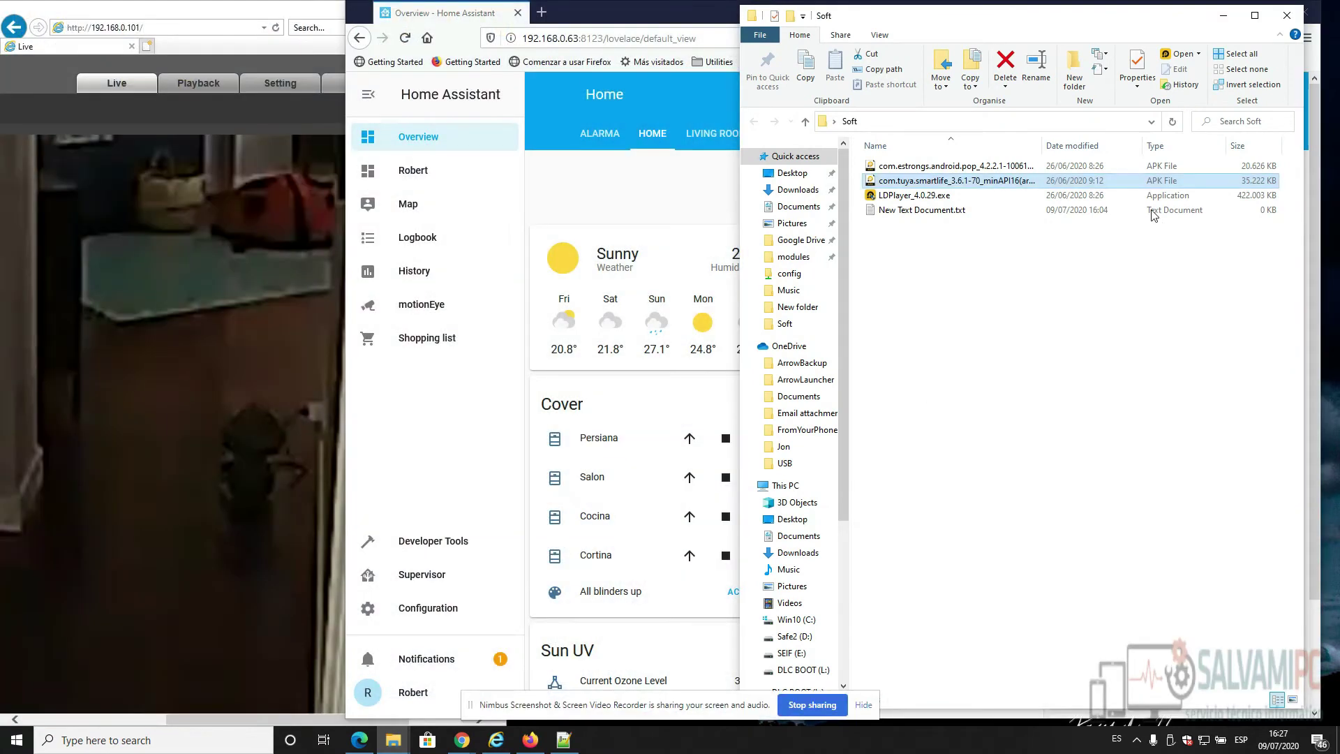
pyautogui.click(1116, 196)
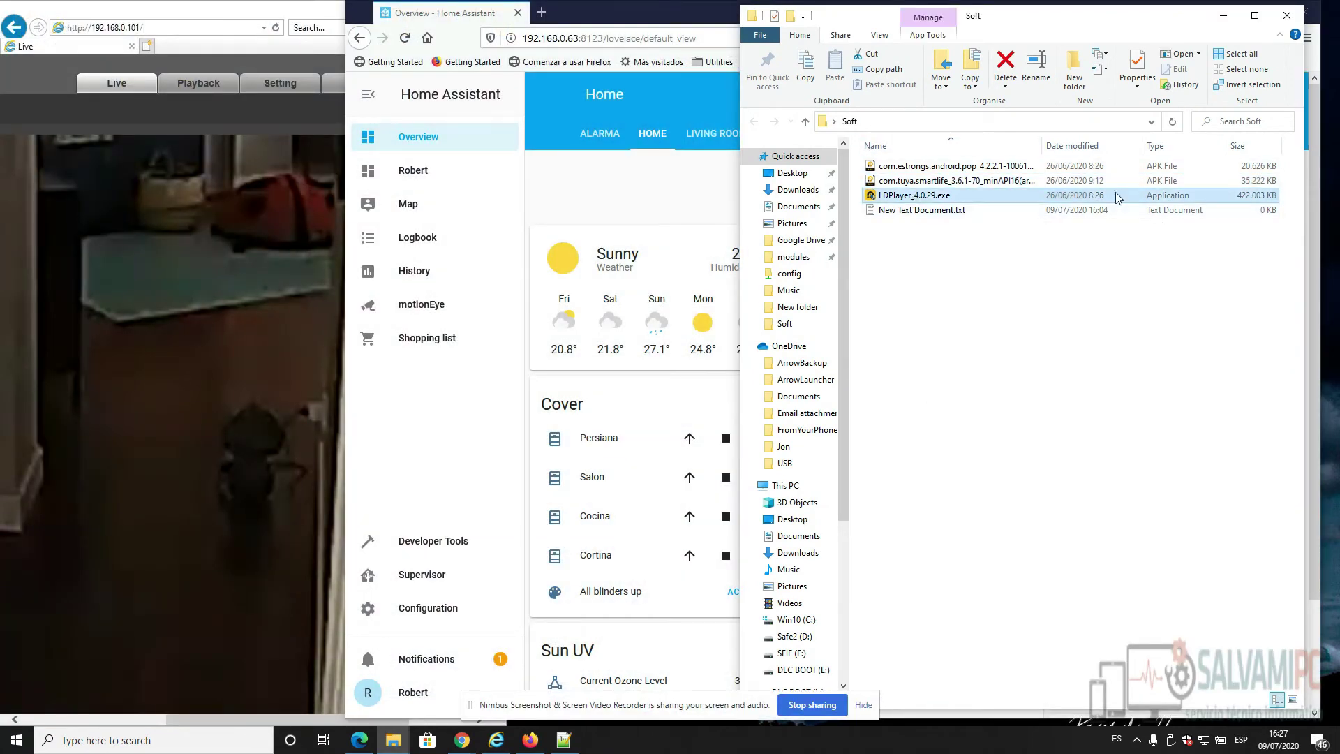
pyautogui.doubleClick(914, 197)
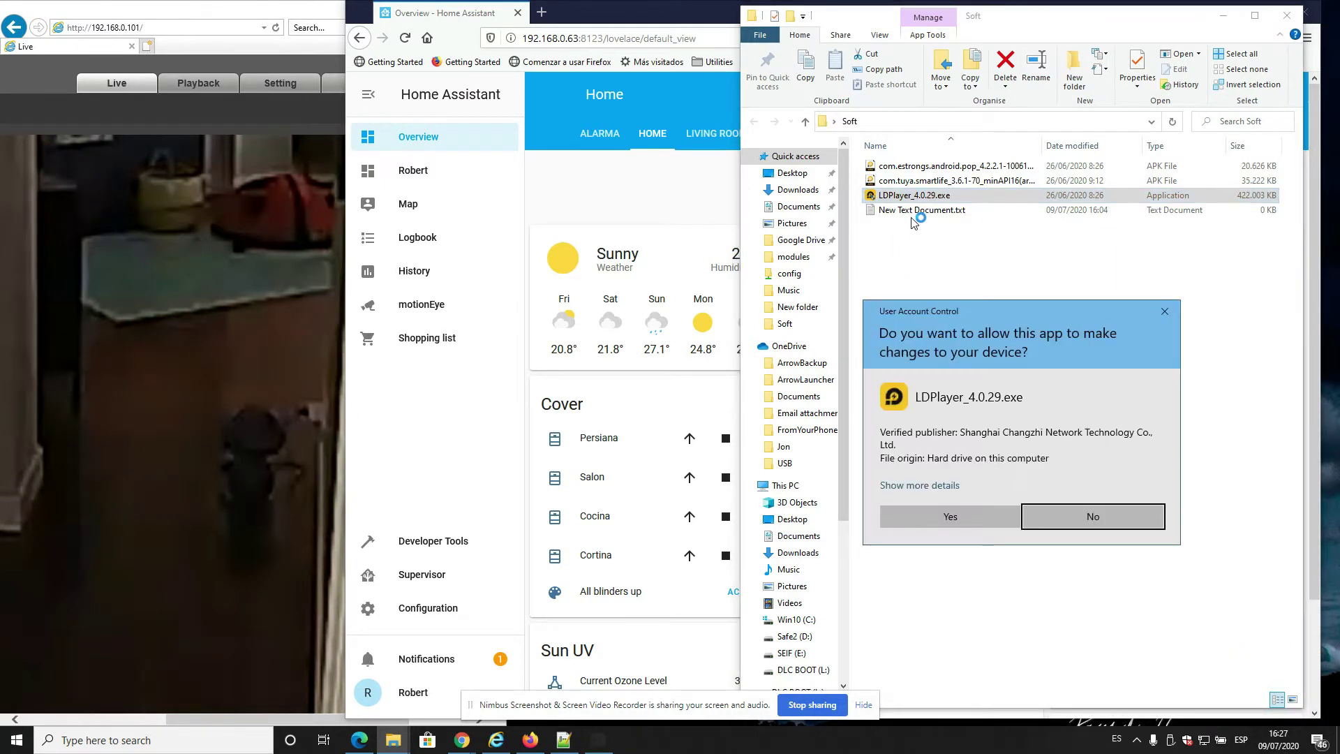
# - Approve the UAC prompt and begin the LDPlayer installation
pyautogui.click(948, 516)
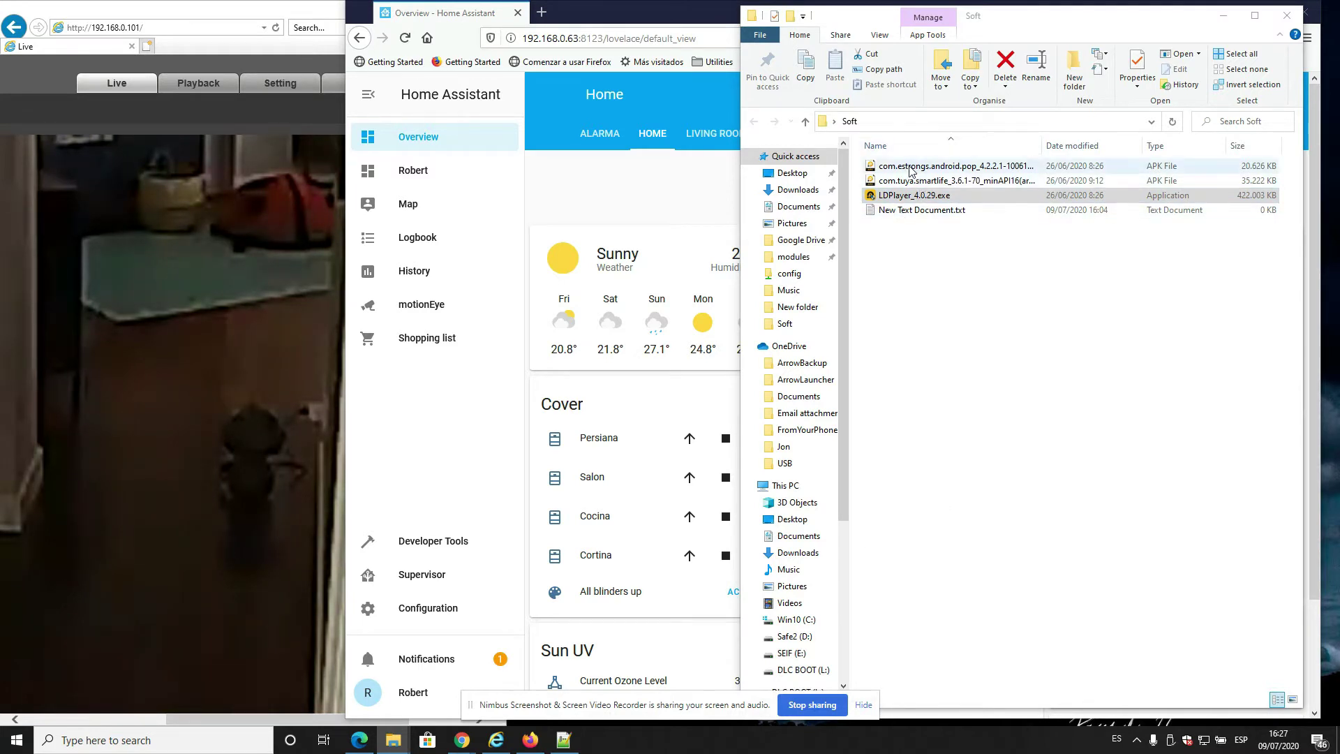
pyautogui.moveTo(697, 234); pyautogui.dragTo(483, 250)
pyautogui.click(454, 400)
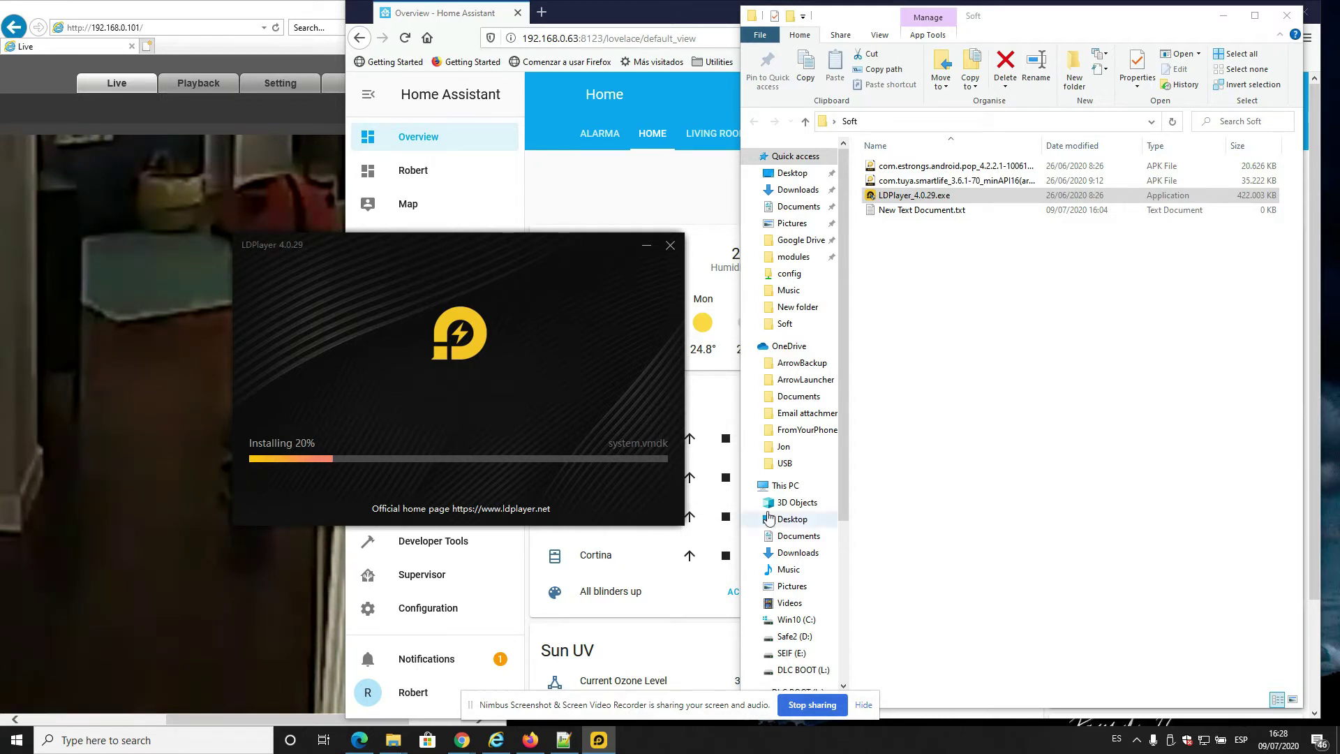
# - Launch LDPlayer once the installation finishes
pyautogui.rightClick(564, 740)
pyautogui.click(563, 740)
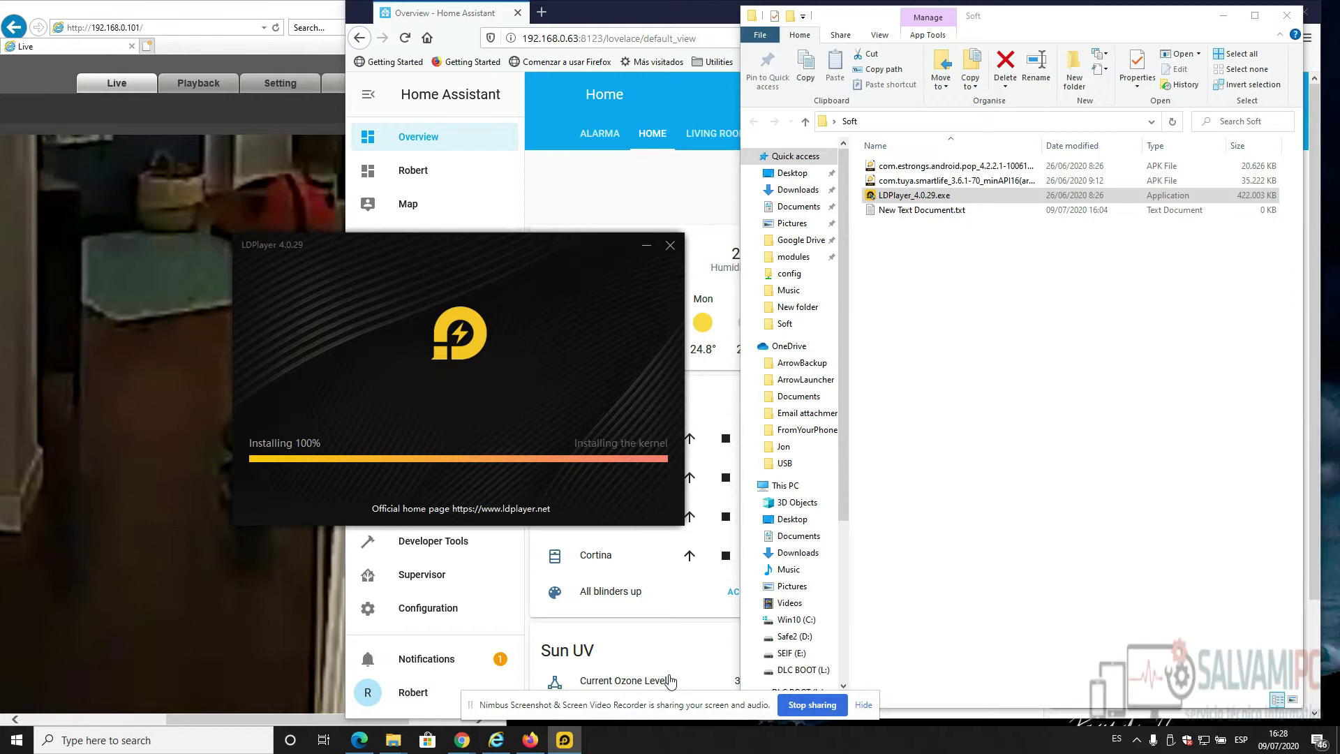
pyautogui.click(459, 427)
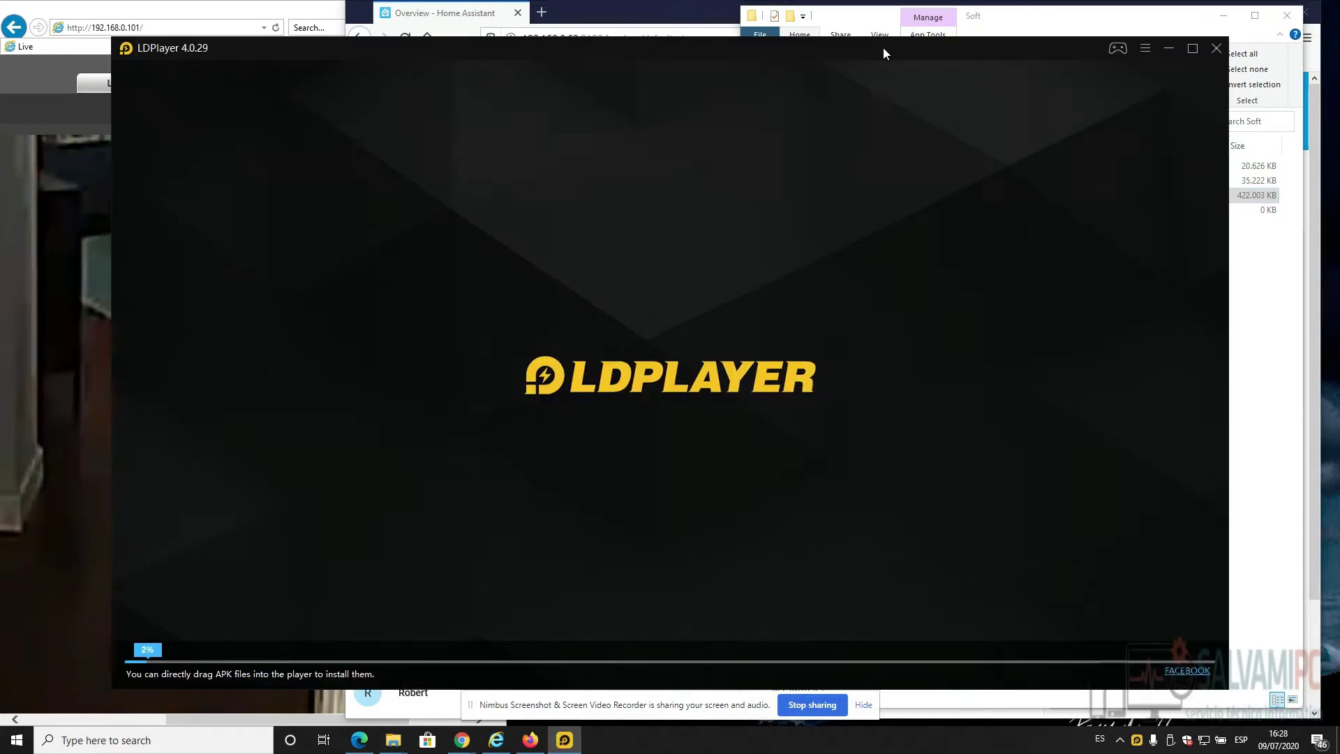
pyautogui.moveTo(883, 48); pyautogui.dragTo(770, 67)
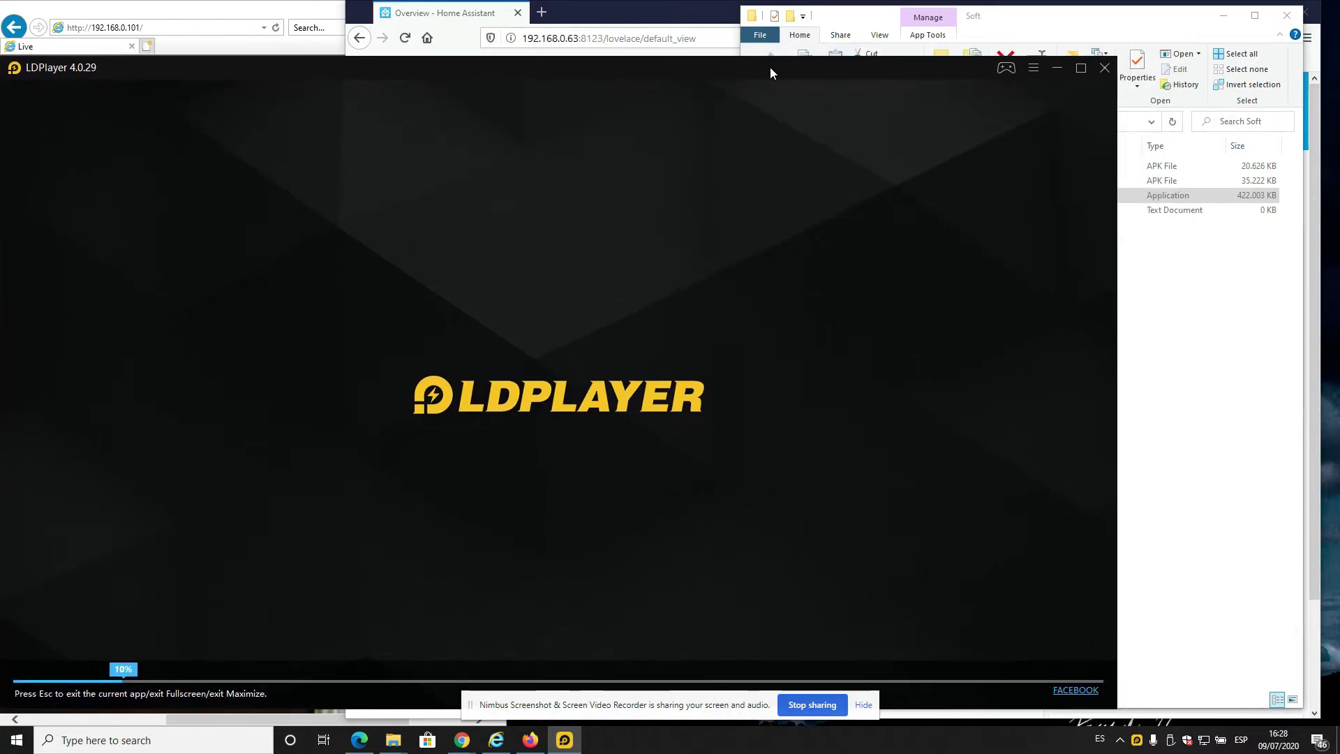
# - Drag the com.tuya.smartlife APK from the Soft folder into LDPlayer to install Smart Life
pyautogui.click(1079, 6)
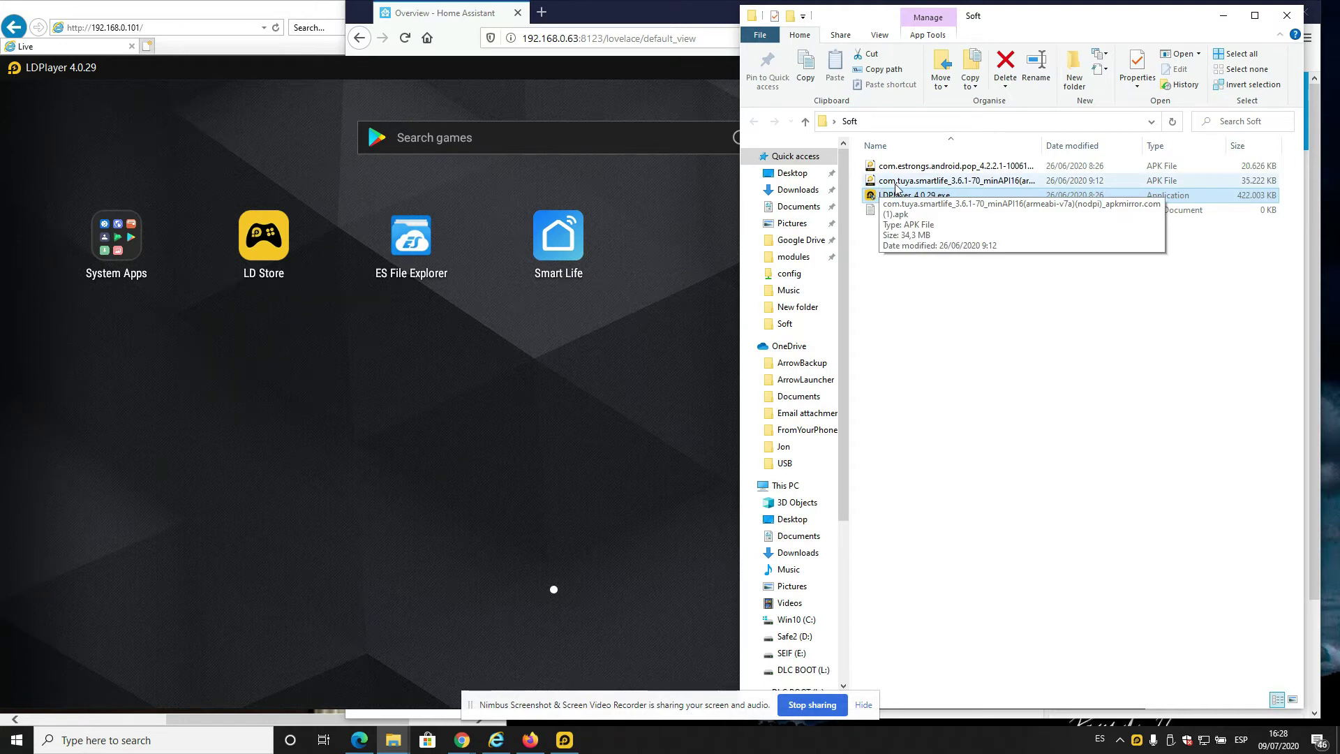
pyautogui.moveTo(896, 186); pyautogui.dragTo(634, 344)
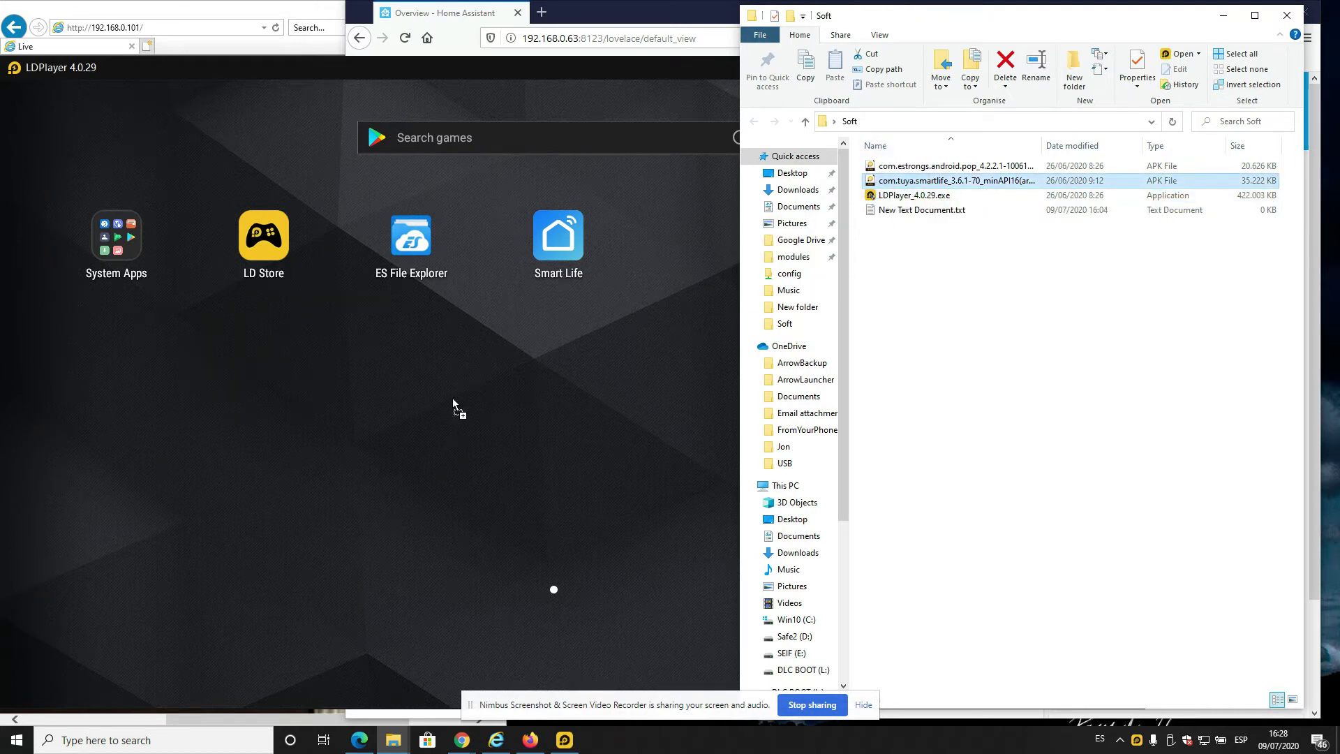
pyautogui.moveTo(453, 399); pyautogui.dragTo(566, 387)
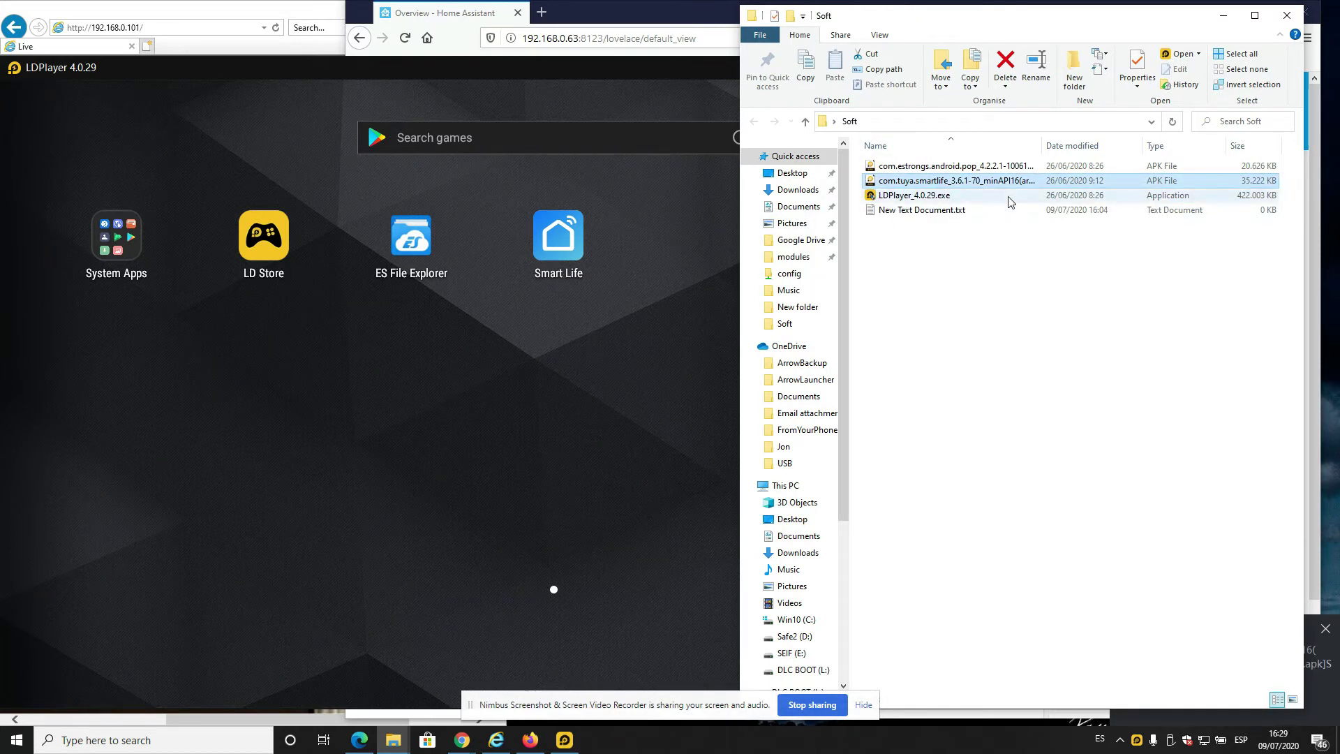
pyautogui.moveTo(1042, 144); pyautogui.dragTo(1209, 144)
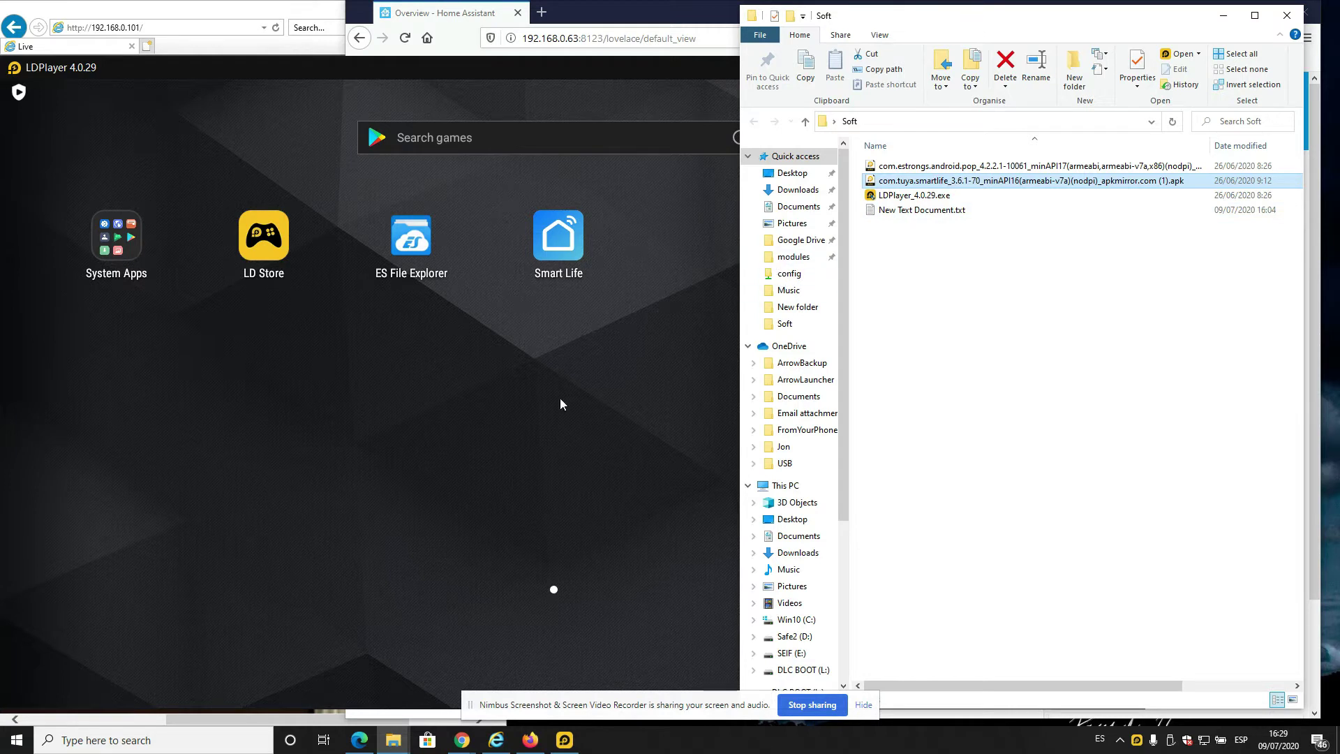
pyautogui.click(612, 327)
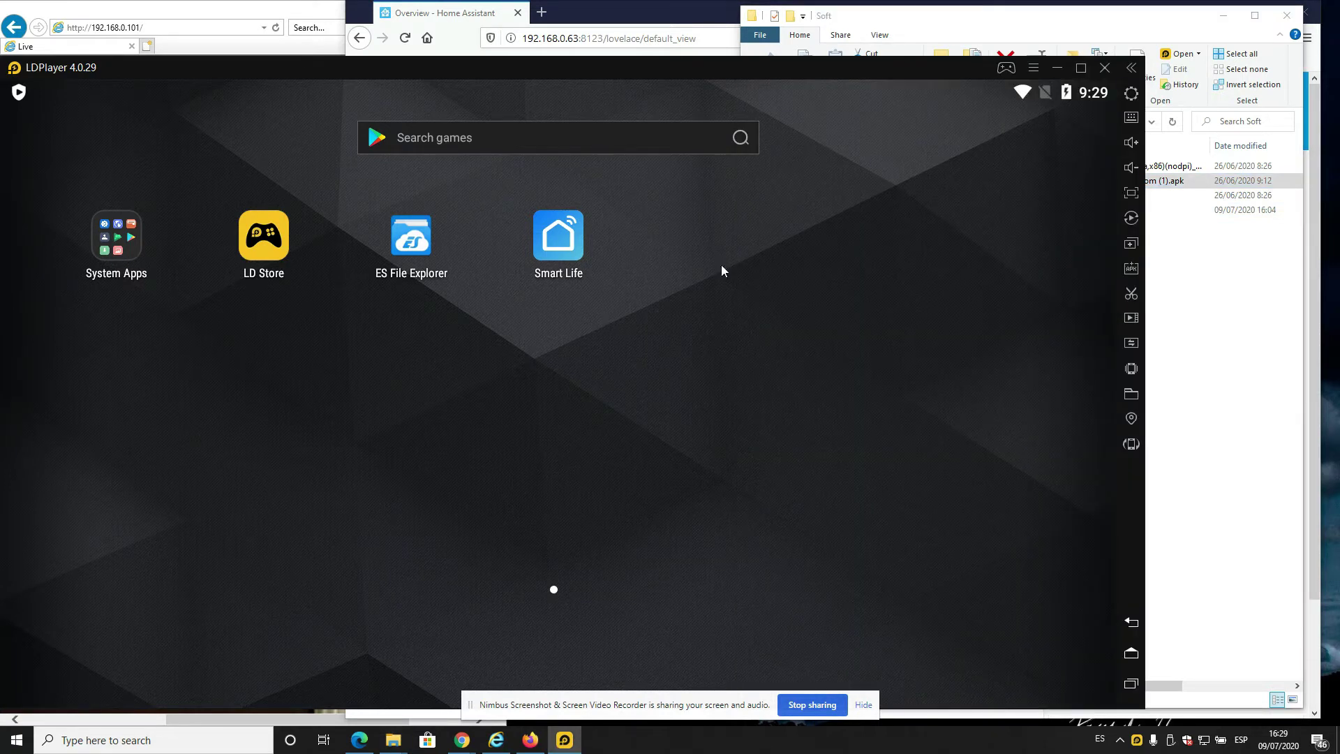
pyautogui.click(1131, 396)
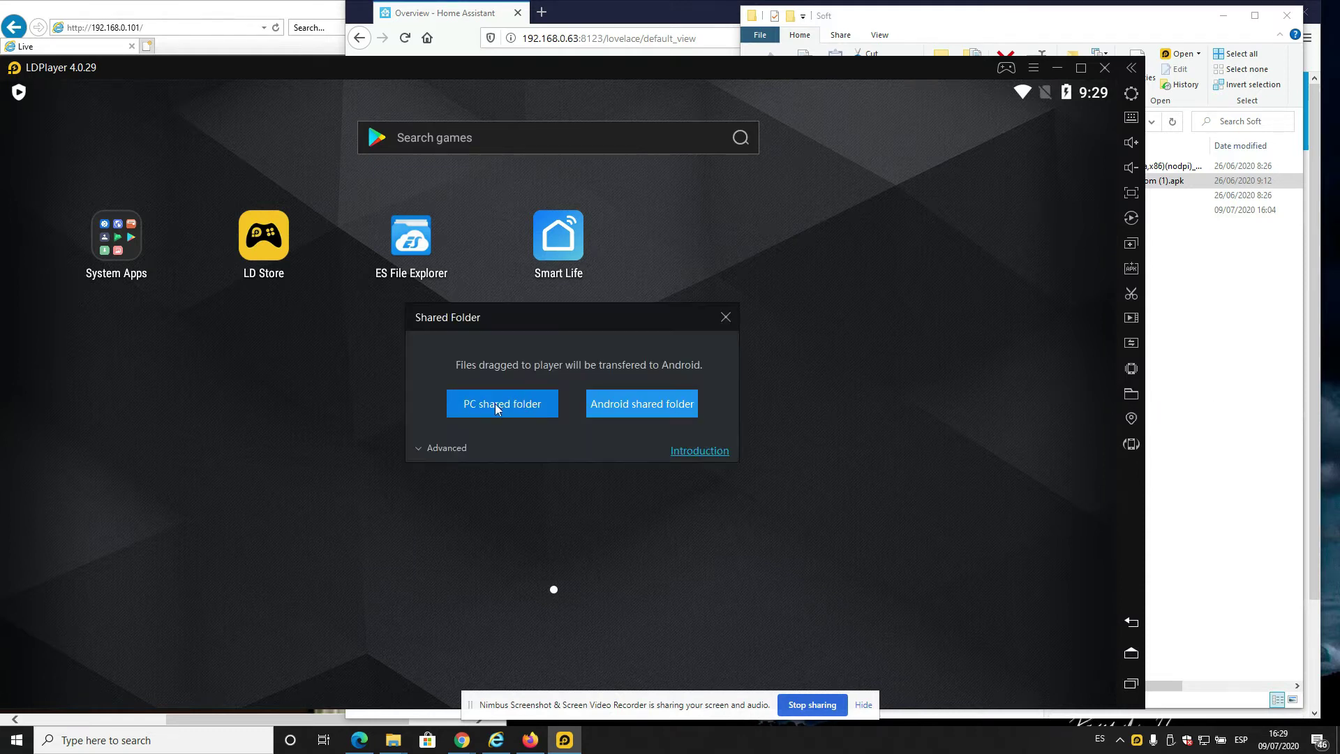
pyautogui.click(421, 447)
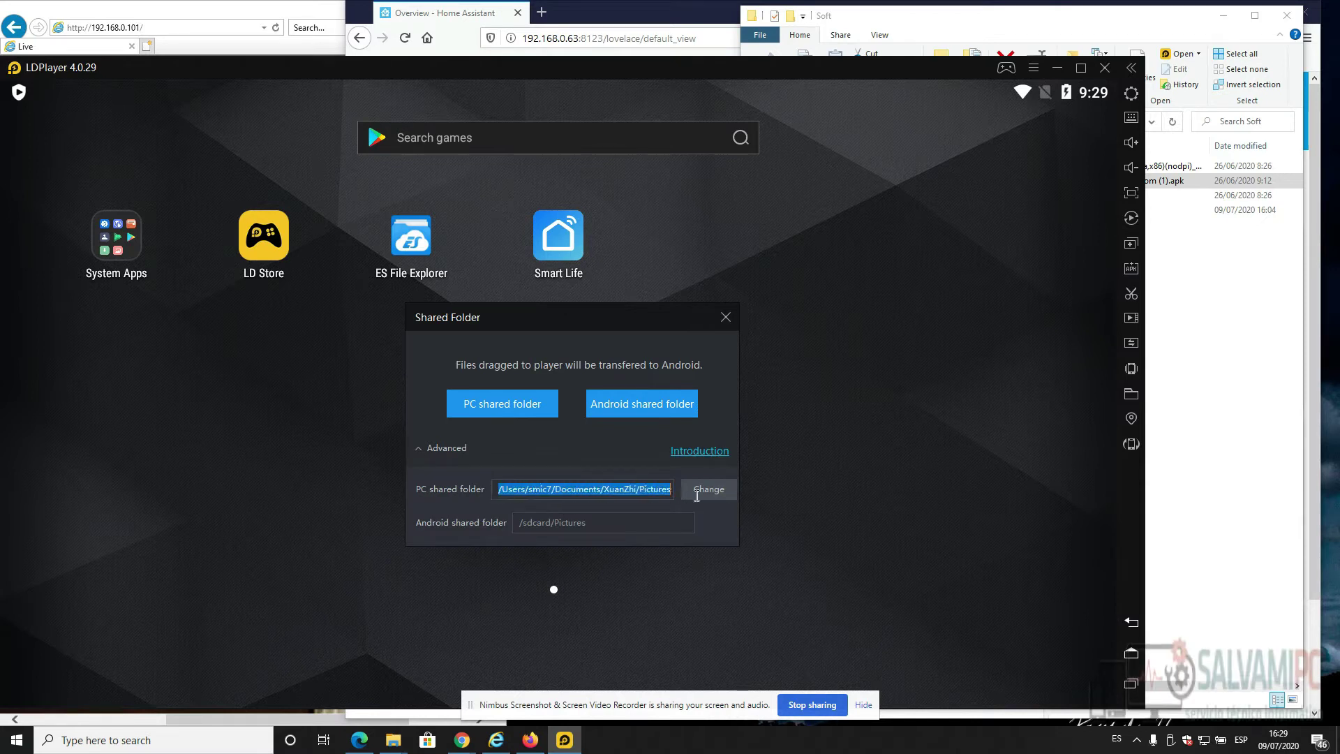
pyautogui.click(596, 522)
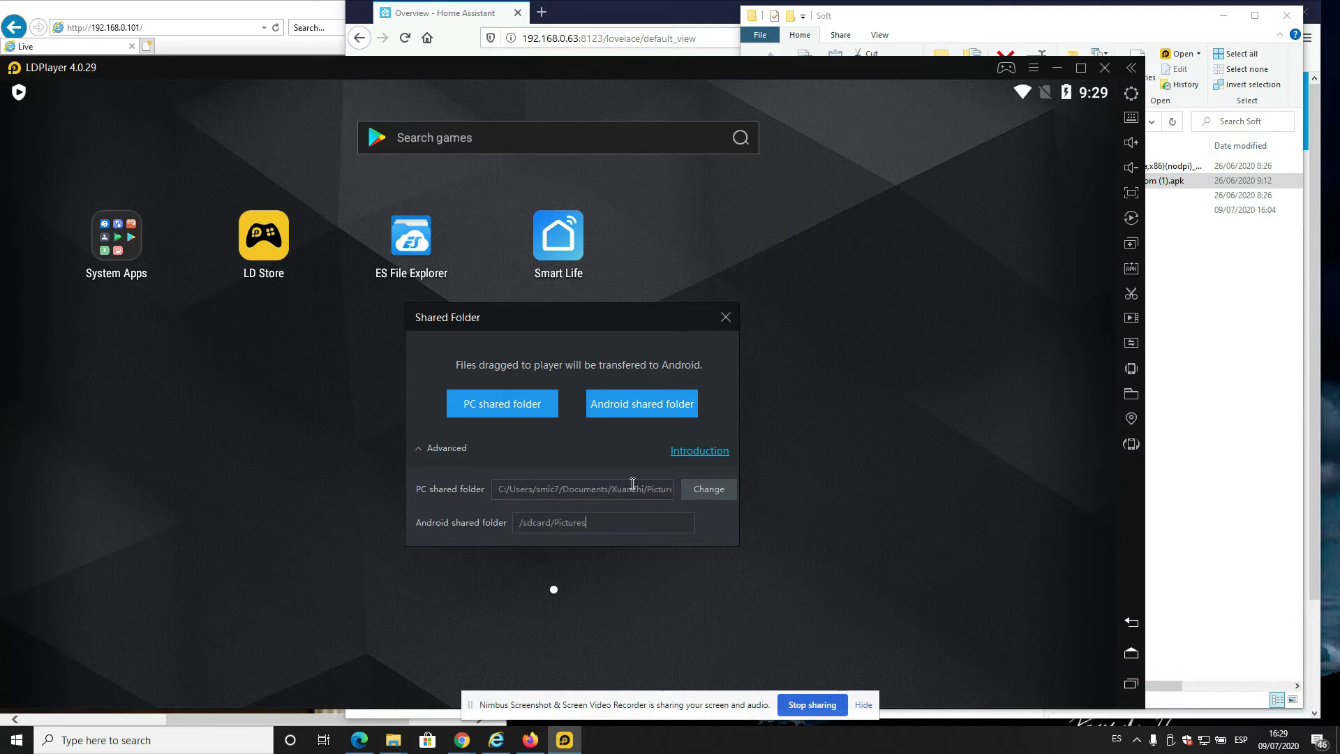
pyautogui.moveTo(633, 483); pyautogui.dragTo(733, 490)
pyautogui.click(725, 319)
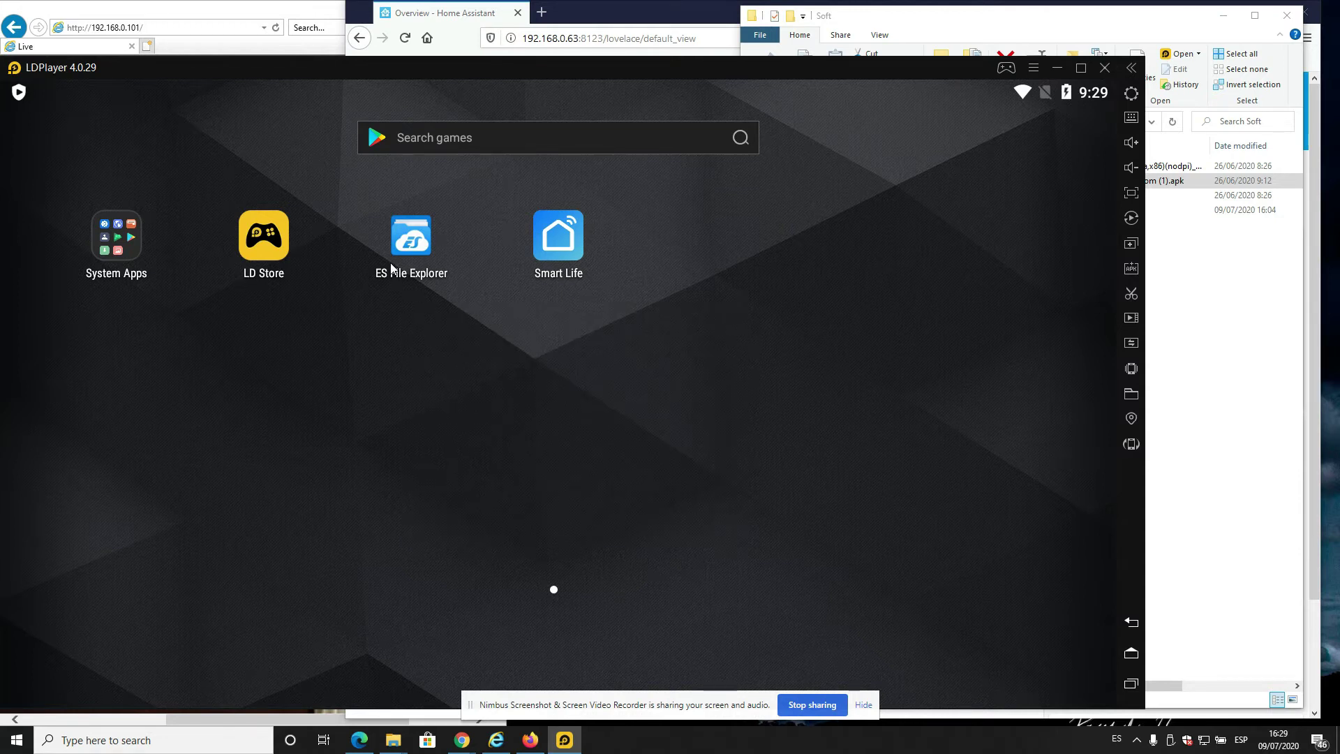
# - Open Smart Life and scroll through the All Devices list
pyautogui.click(562, 241)
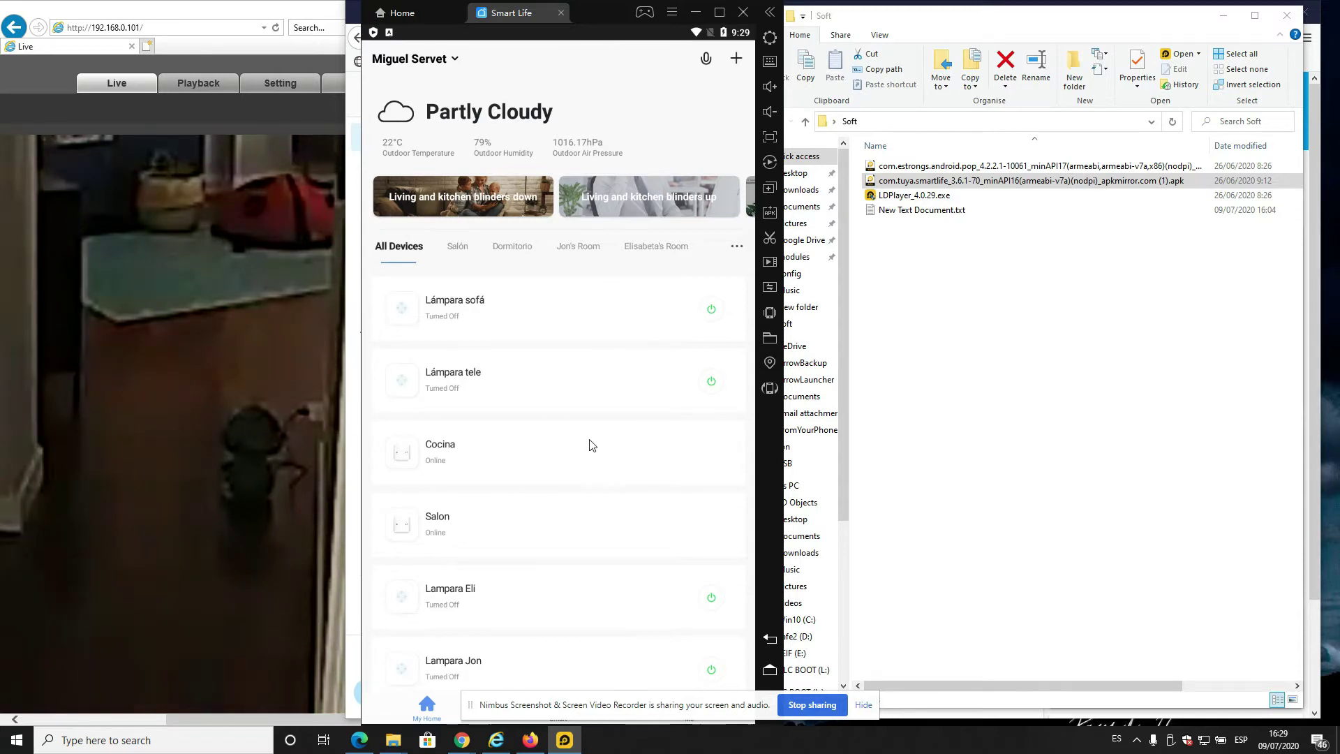
pyautogui.scroll(-2, 529, 349)
pyautogui.scroll(2, 531, 352)
pyautogui.scroll(-3, 542, 345)
pyautogui.scroll(3, 550, 335)
pyautogui.scroll(-3, 550, 335)
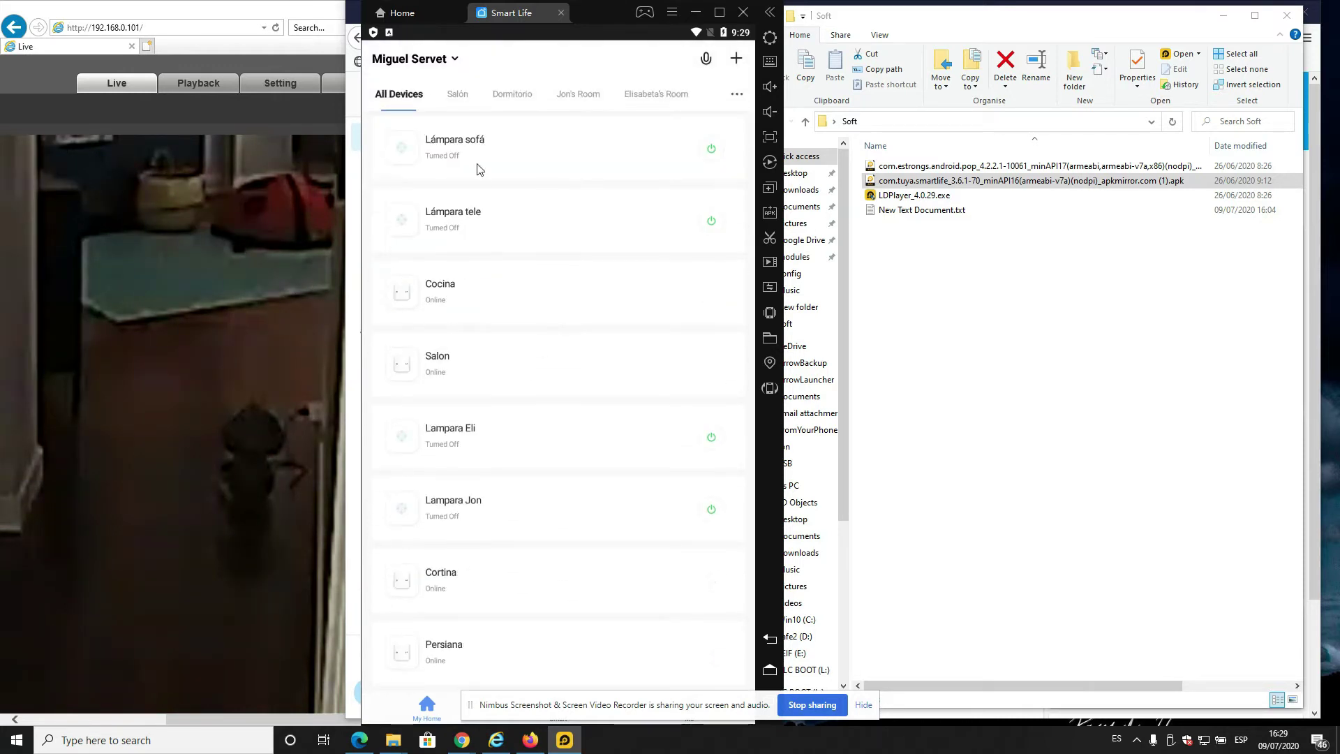
pyautogui.scroll(2, 520, 253)
# - Switch on the Lámpara sofá and Lámpara tele lamps, then exit Smart Life
pyautogui.click(711, 308)
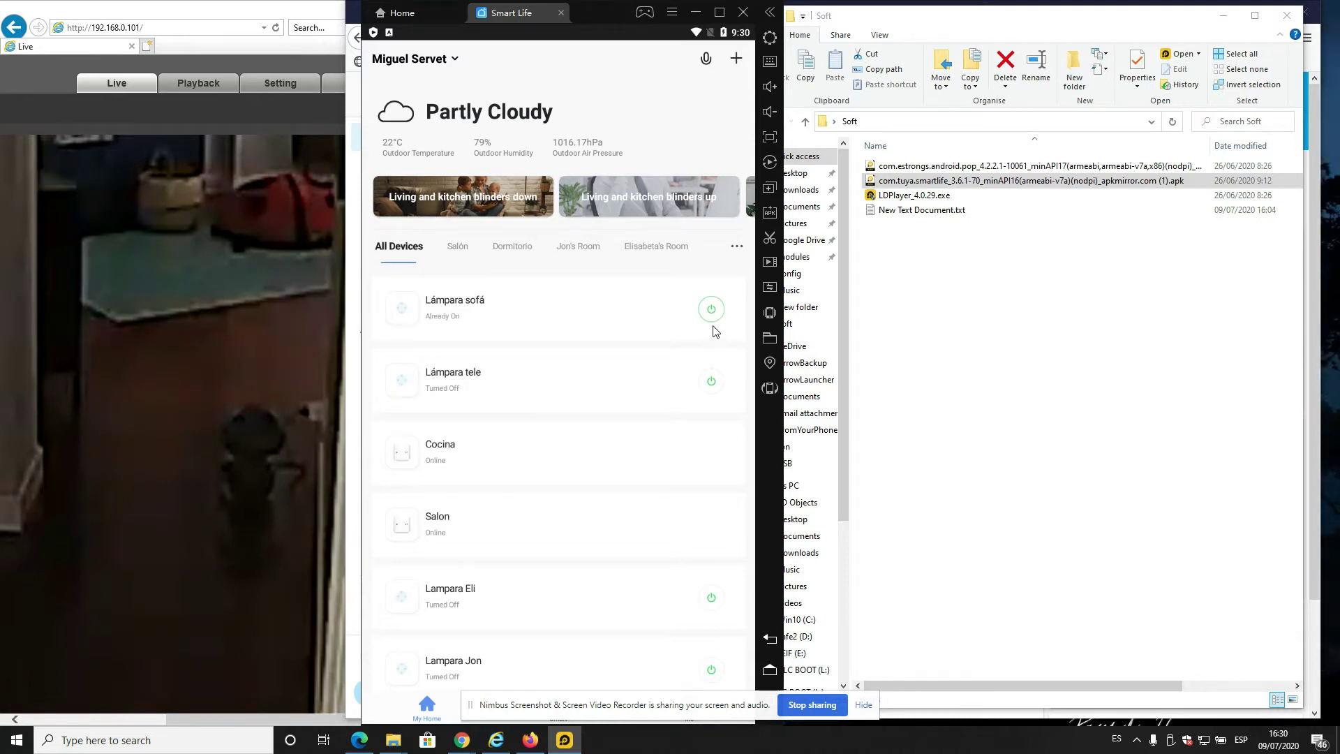
pyautogui.click(712, 384)
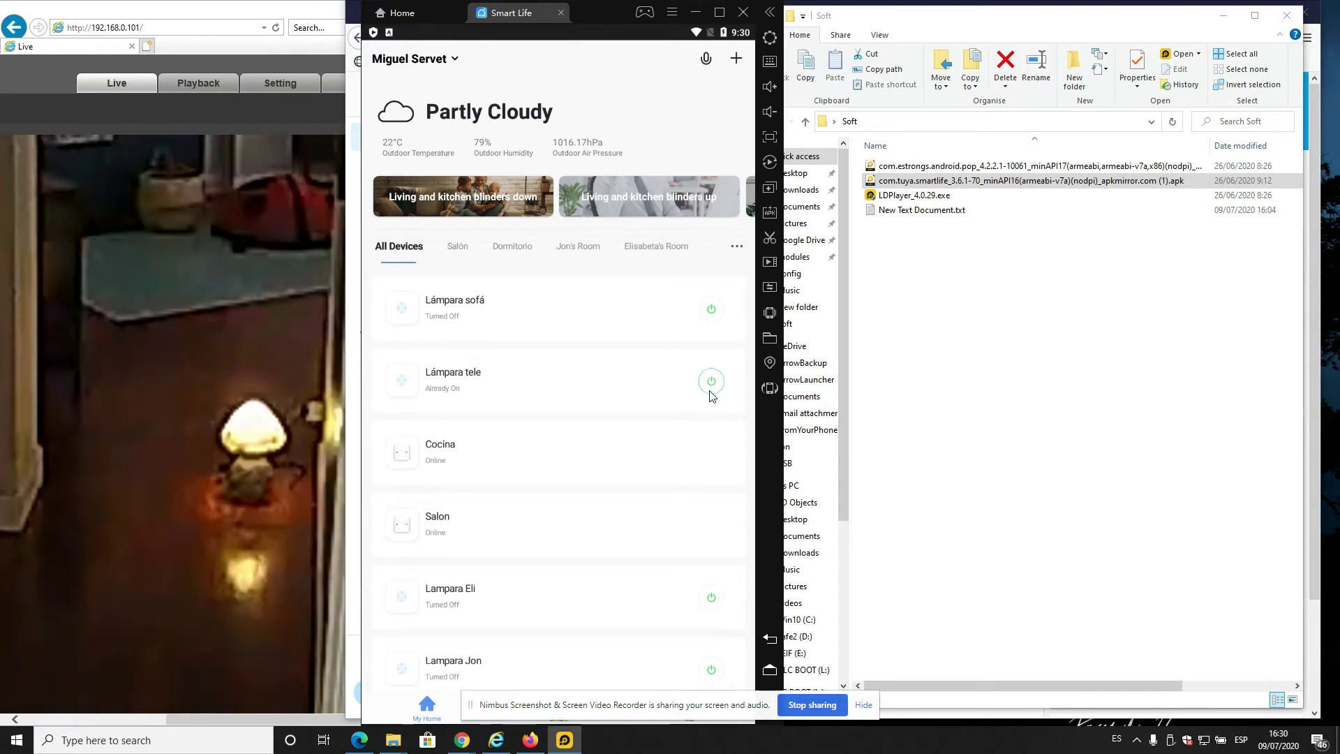
pyautogui.click(770, 639)
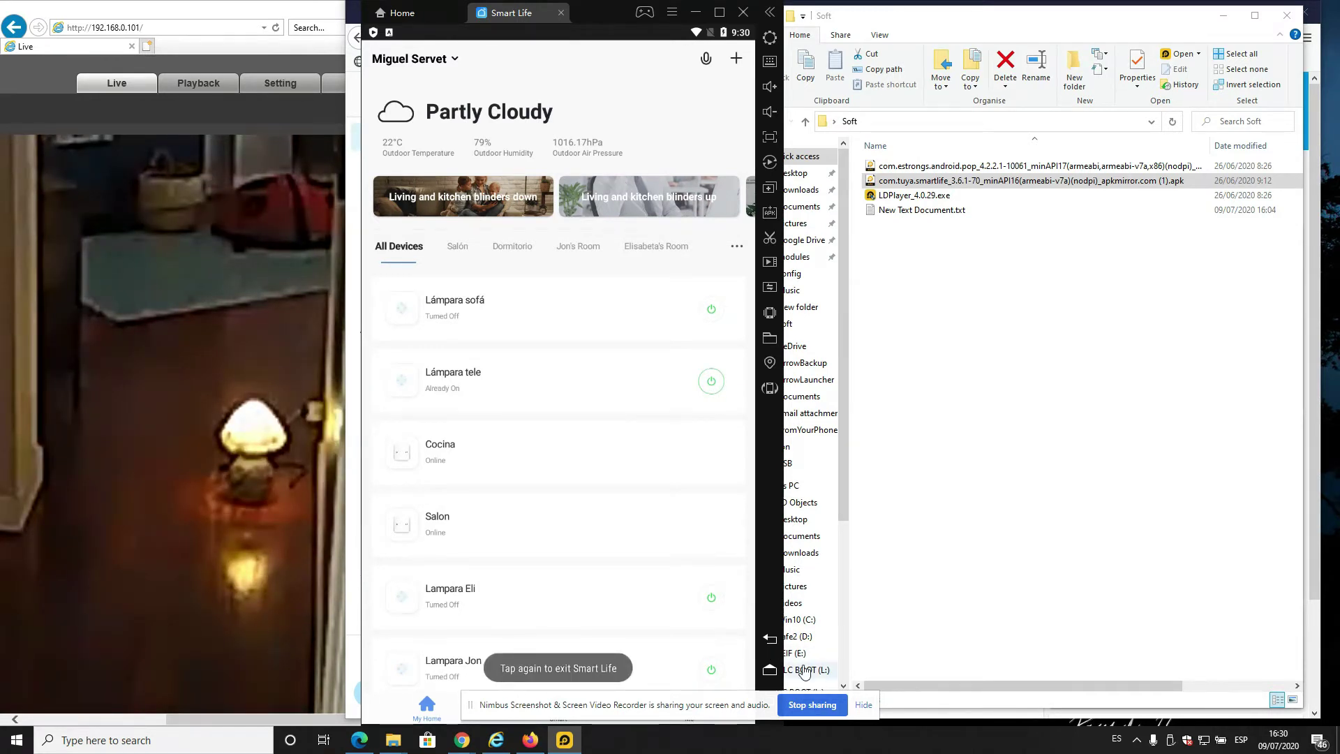
pyautogui.click(769, 640)
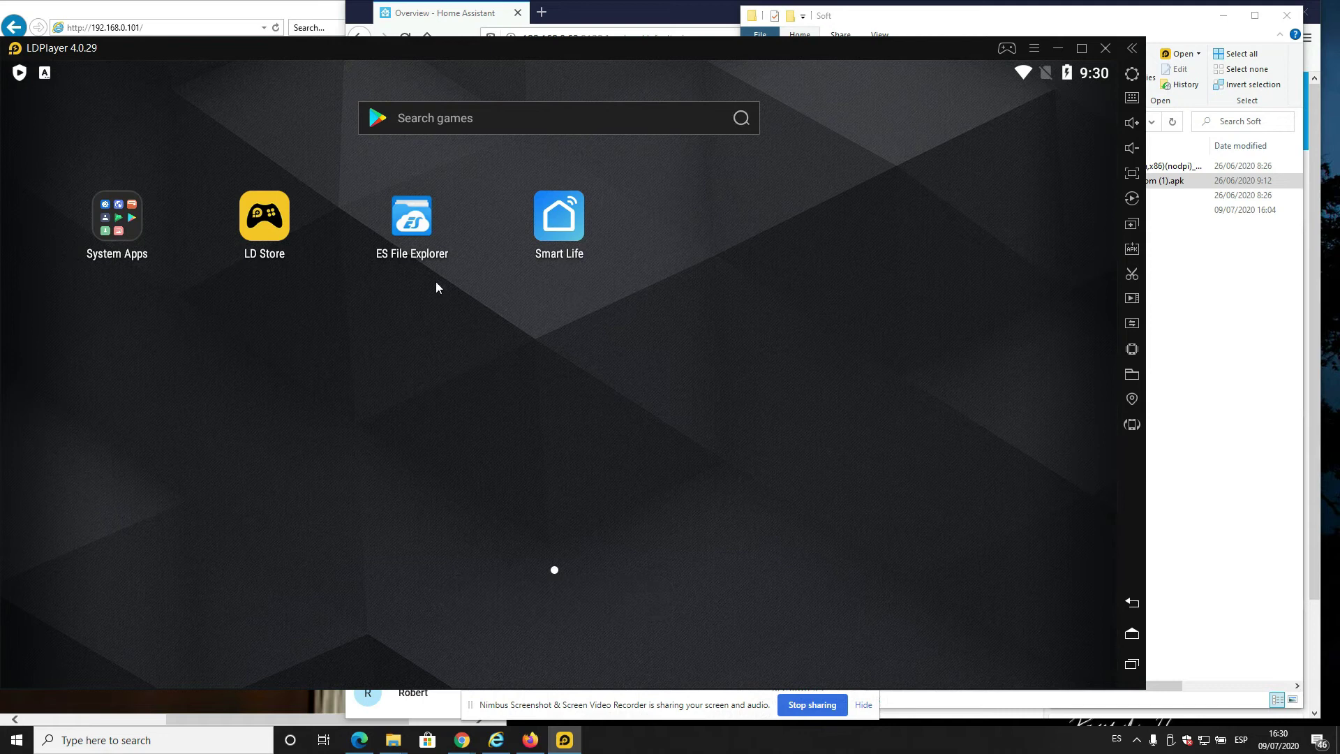
# - Open ES File Explorer and browse to the root folder via the drawer's Local > /
pyautogui.click(417, 225)
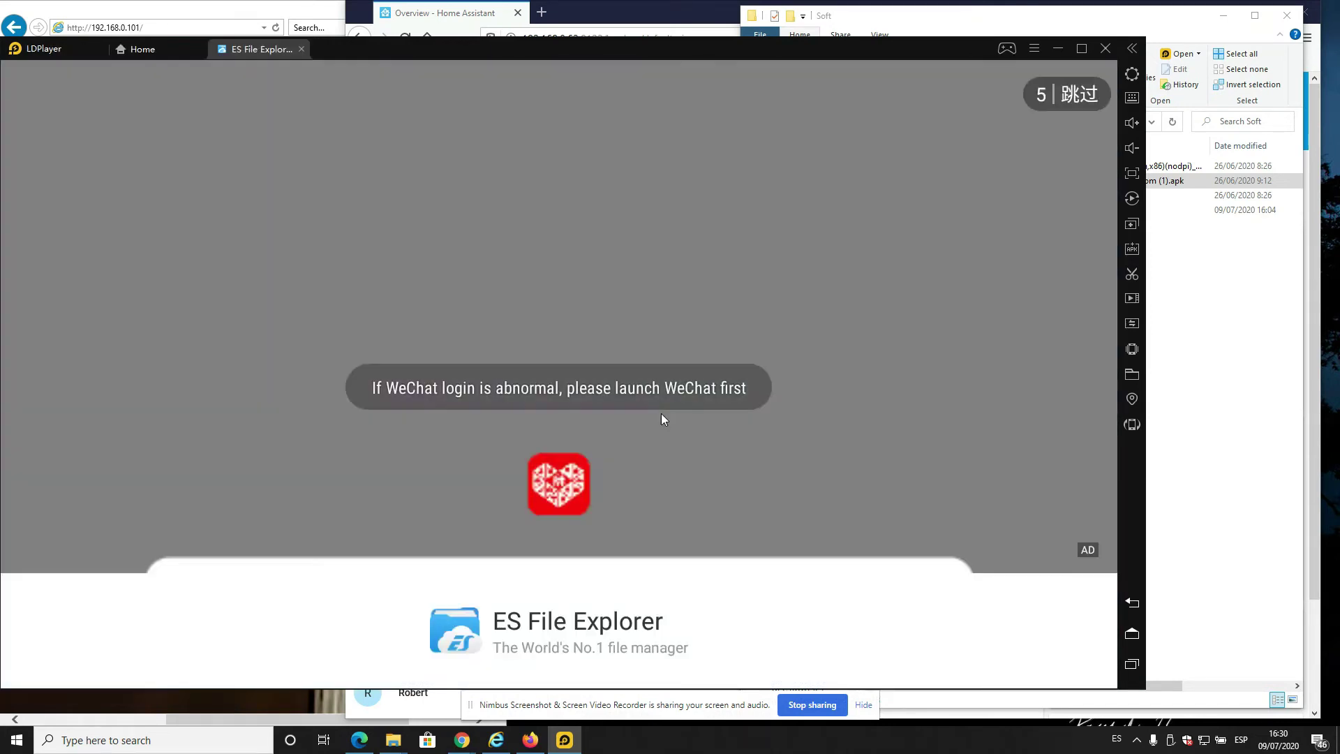
pyautogui.scroll(-5, 342, 418)
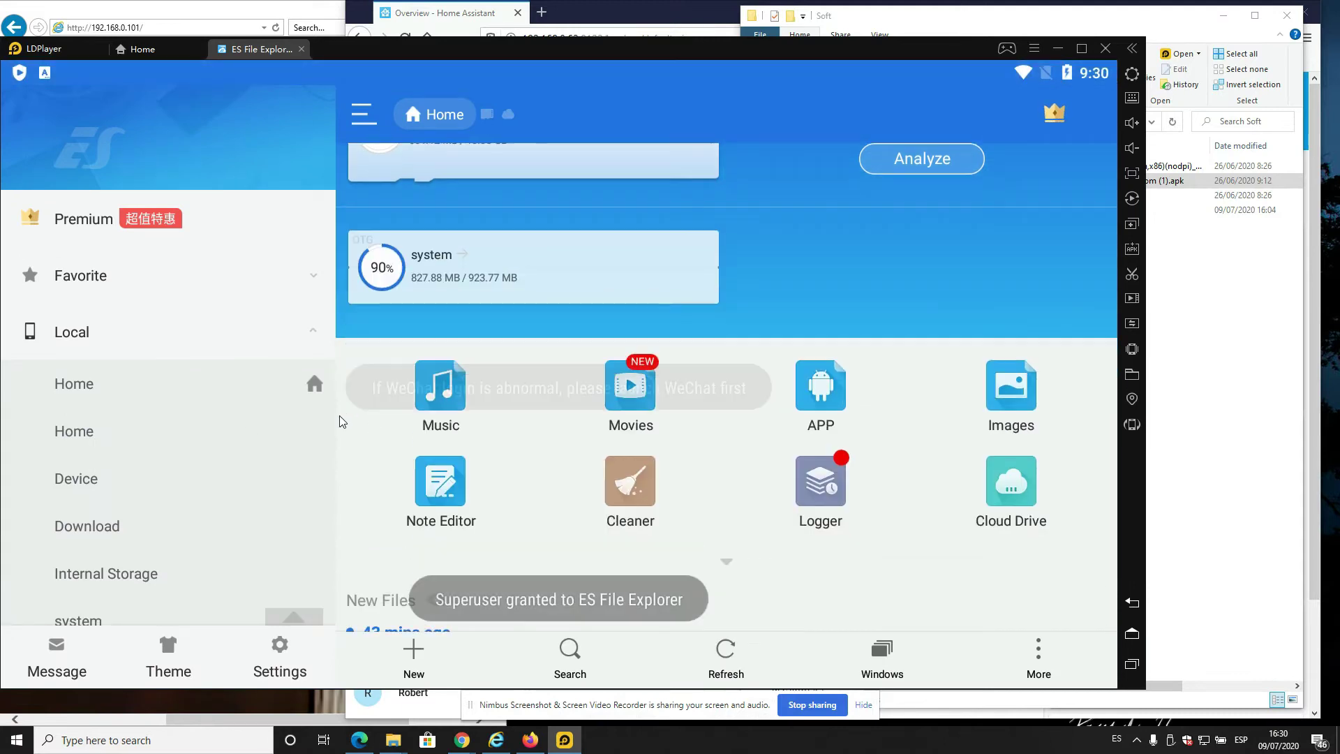
pyautogui.scroll(5, 790, 474)
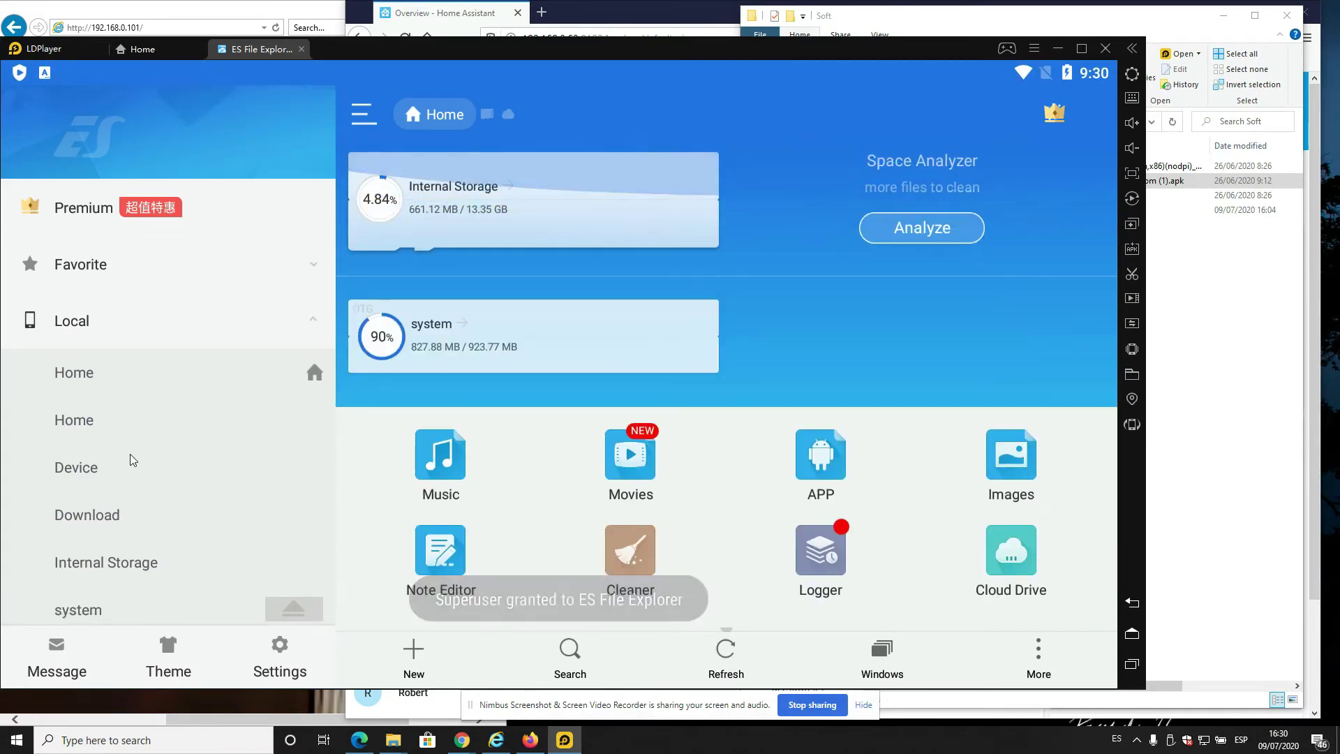
pyautogui.scroll(-3, 131, 458)
pyautogui.click(77, 539)
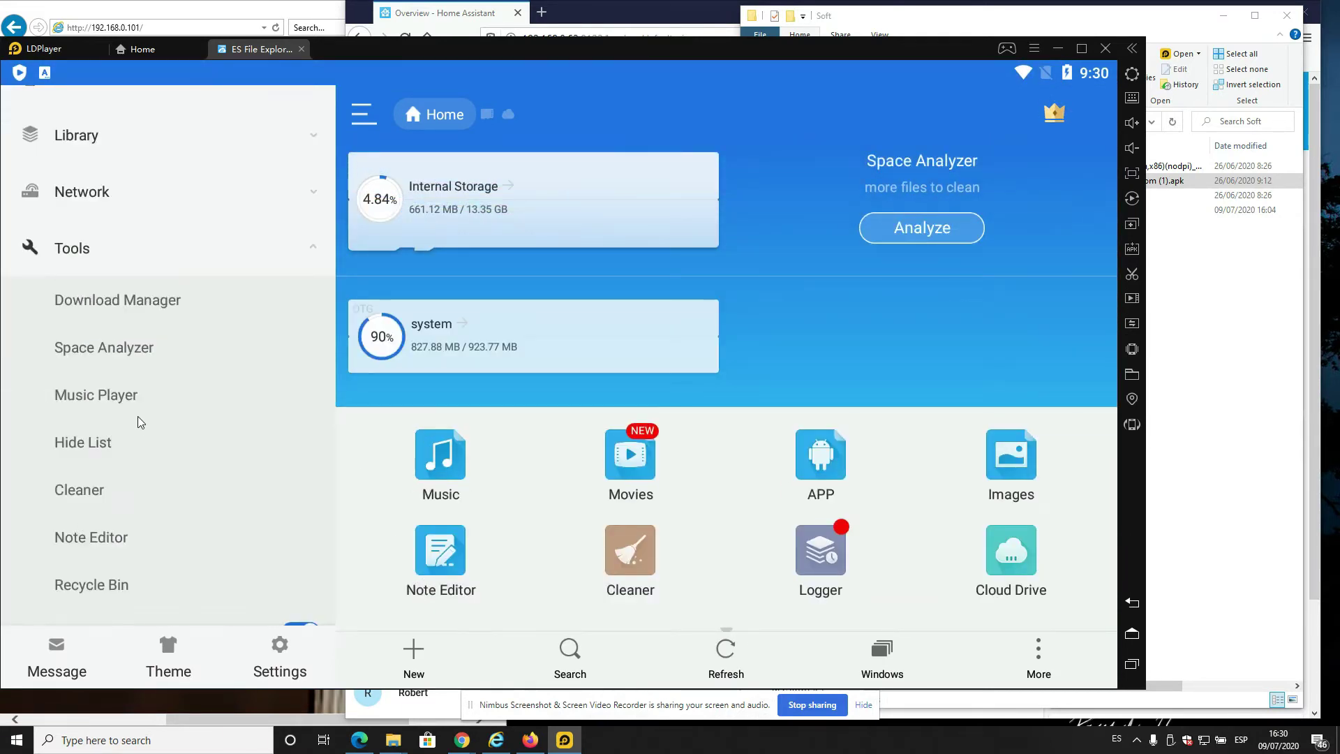
pyautogui.scroll(-2, 140, 426)
pyautogui.scroll(2, 209, 488)
pyautogui.scroll(-2, 244, 536)
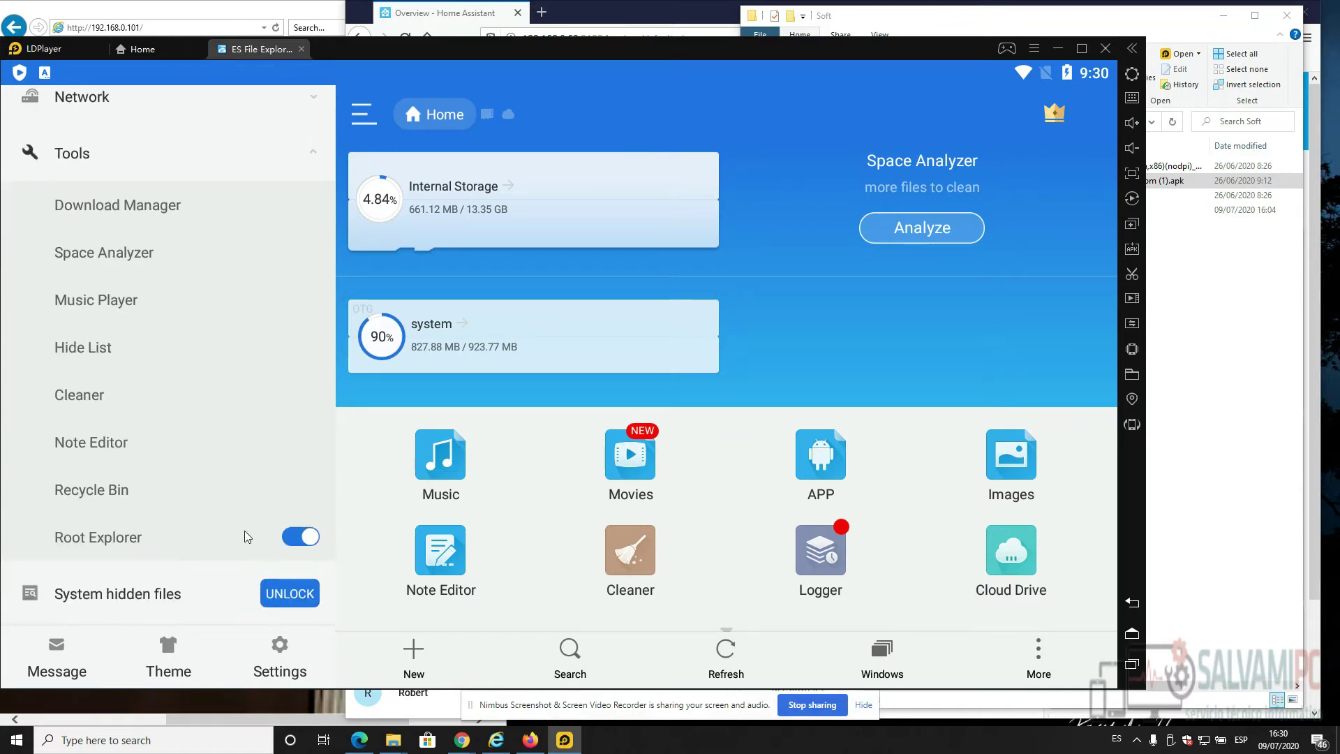
pyautogui.scroll(5, 239, 504)
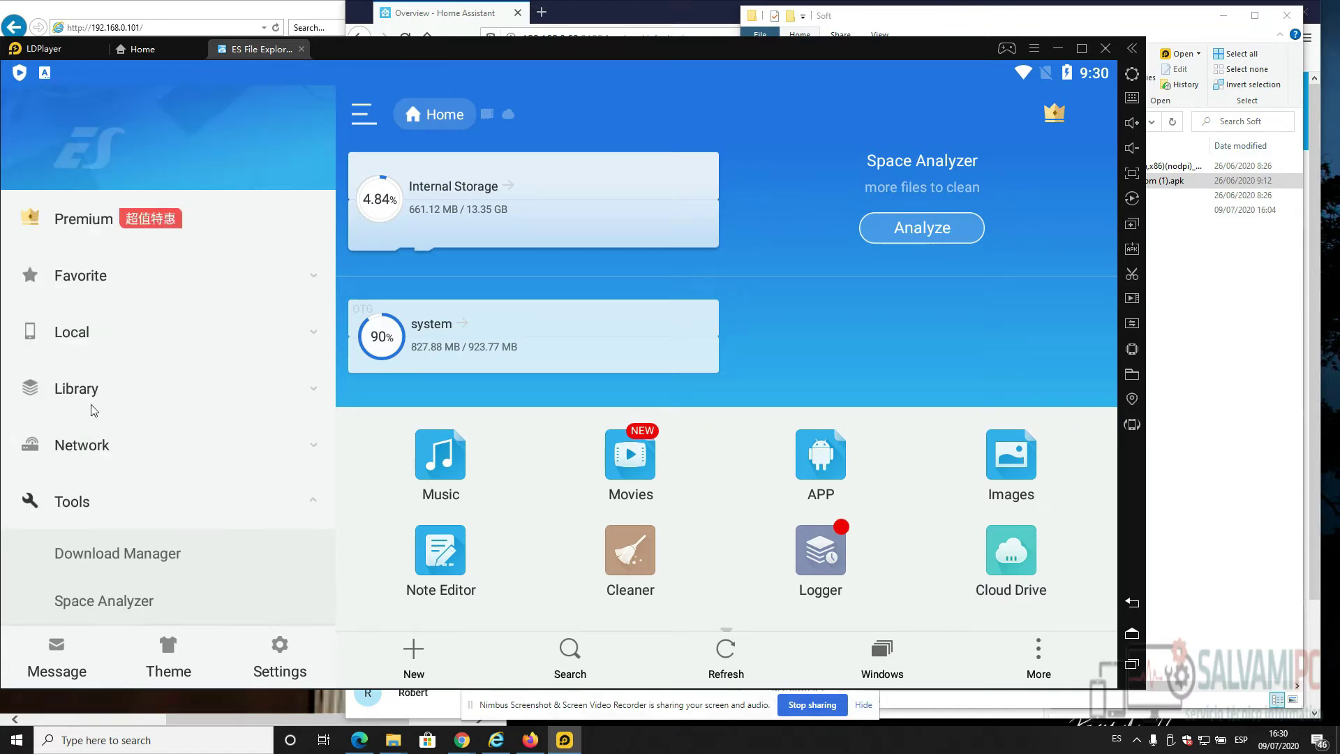
pyautogui.click(71, 344)
pyautogui.click(98, 487)
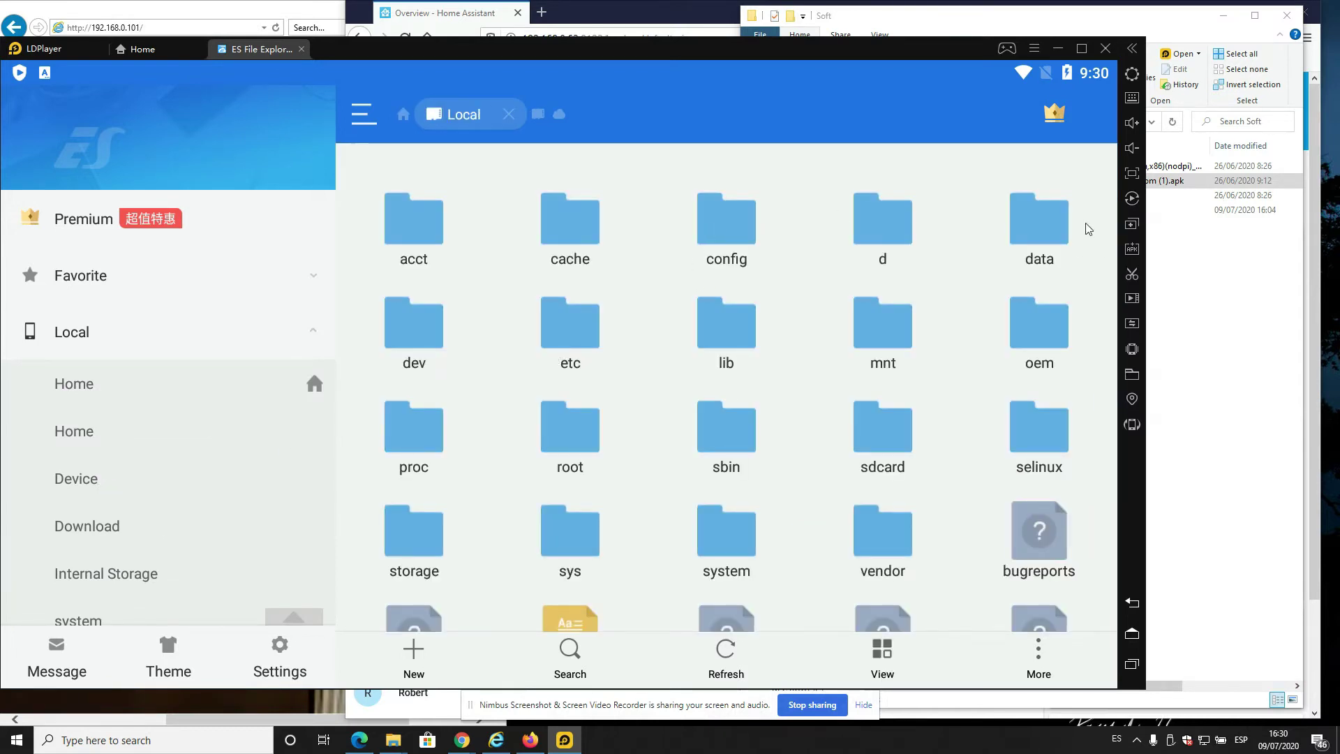
# - Navigate through data > data > com.tuya.smartlife > shared_prefs
pyautogui.click(1050, 233)
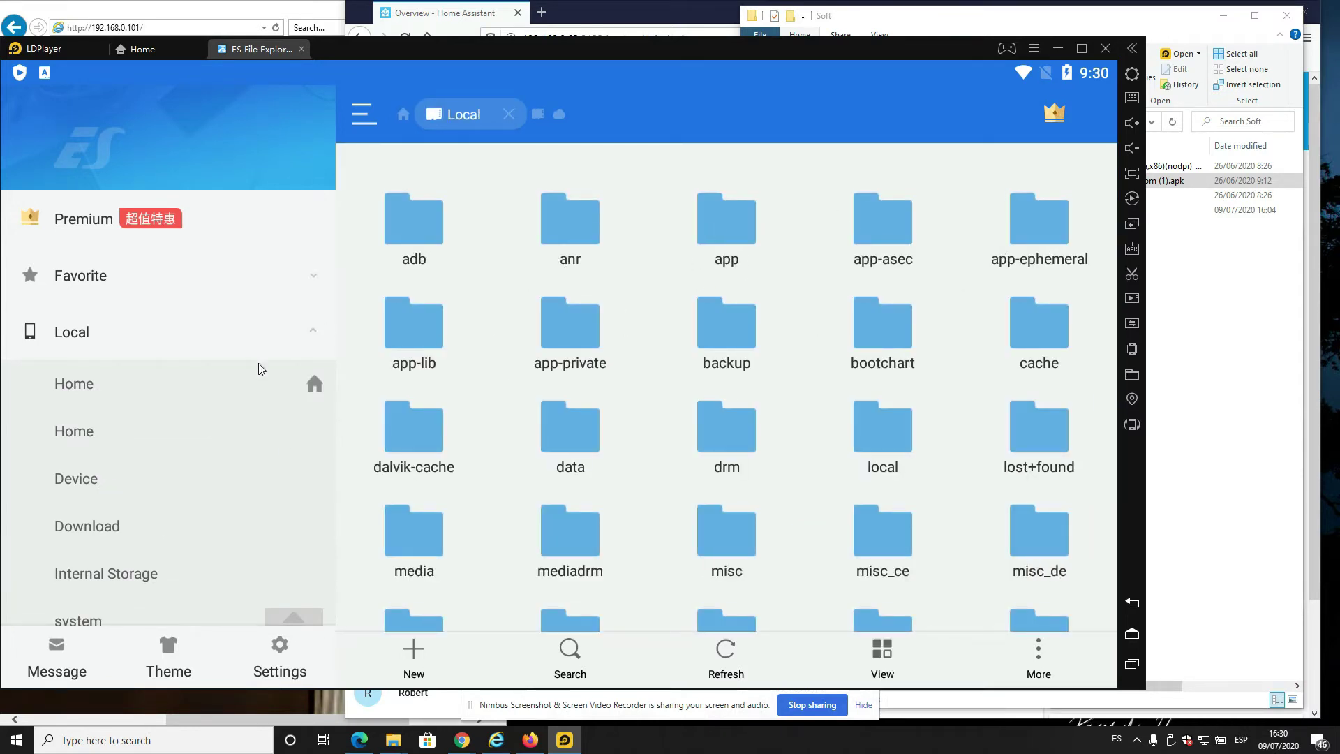
pyautogui.click(579, 436)
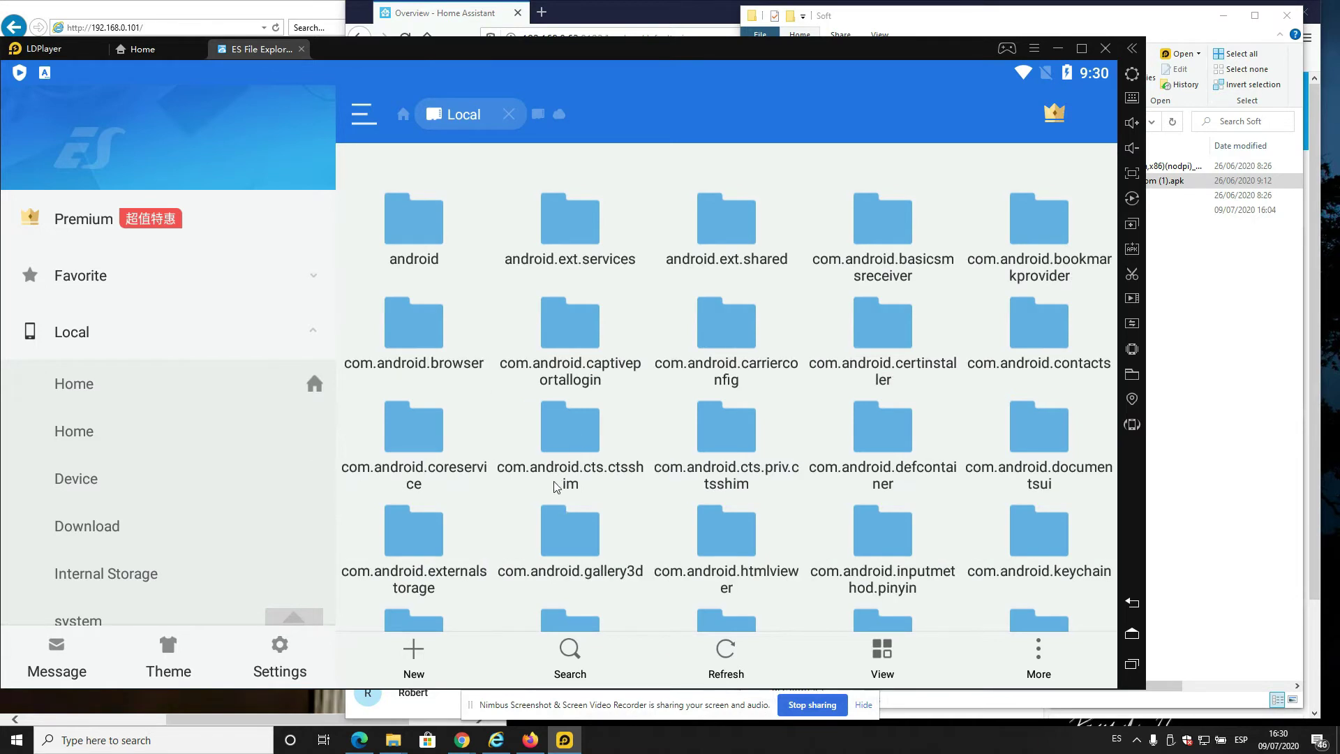
pyautogui.scroll(-10, 907, 544)
pyautogui.click(888, 567)
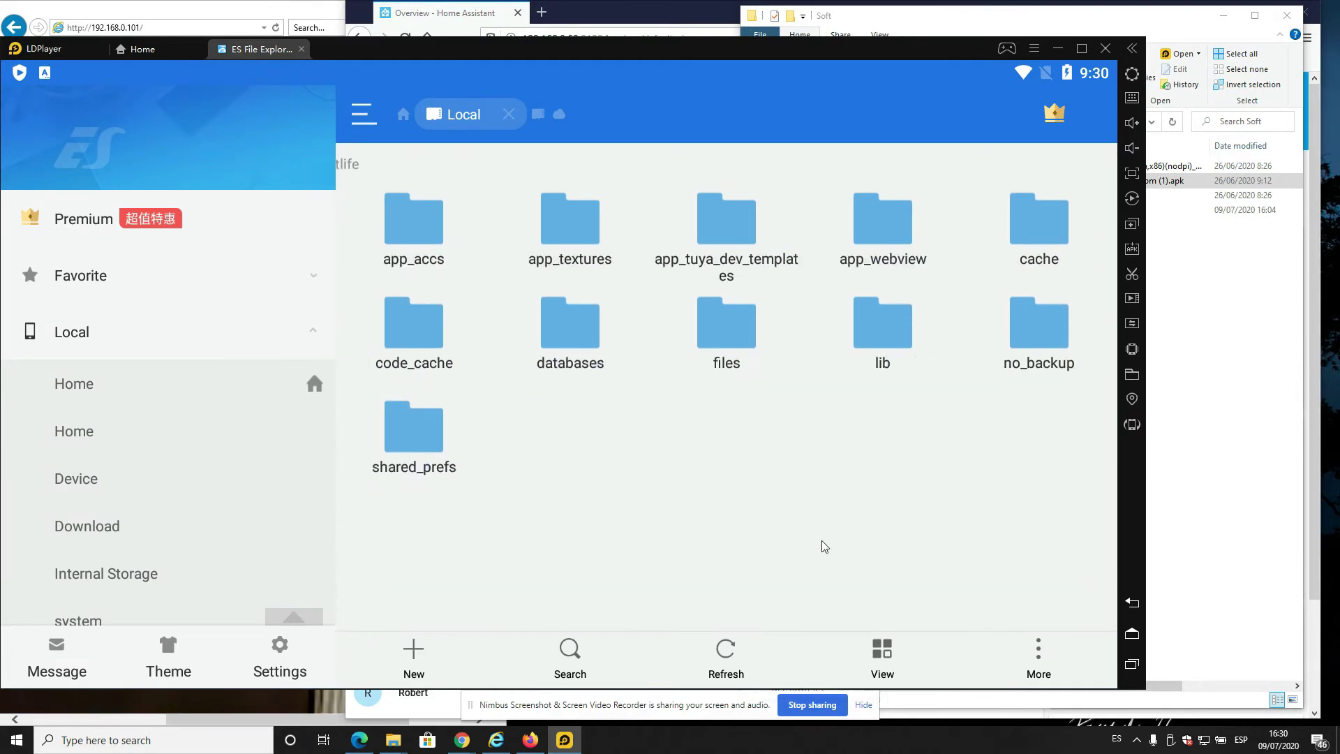
pyautogui.click(426, 424)
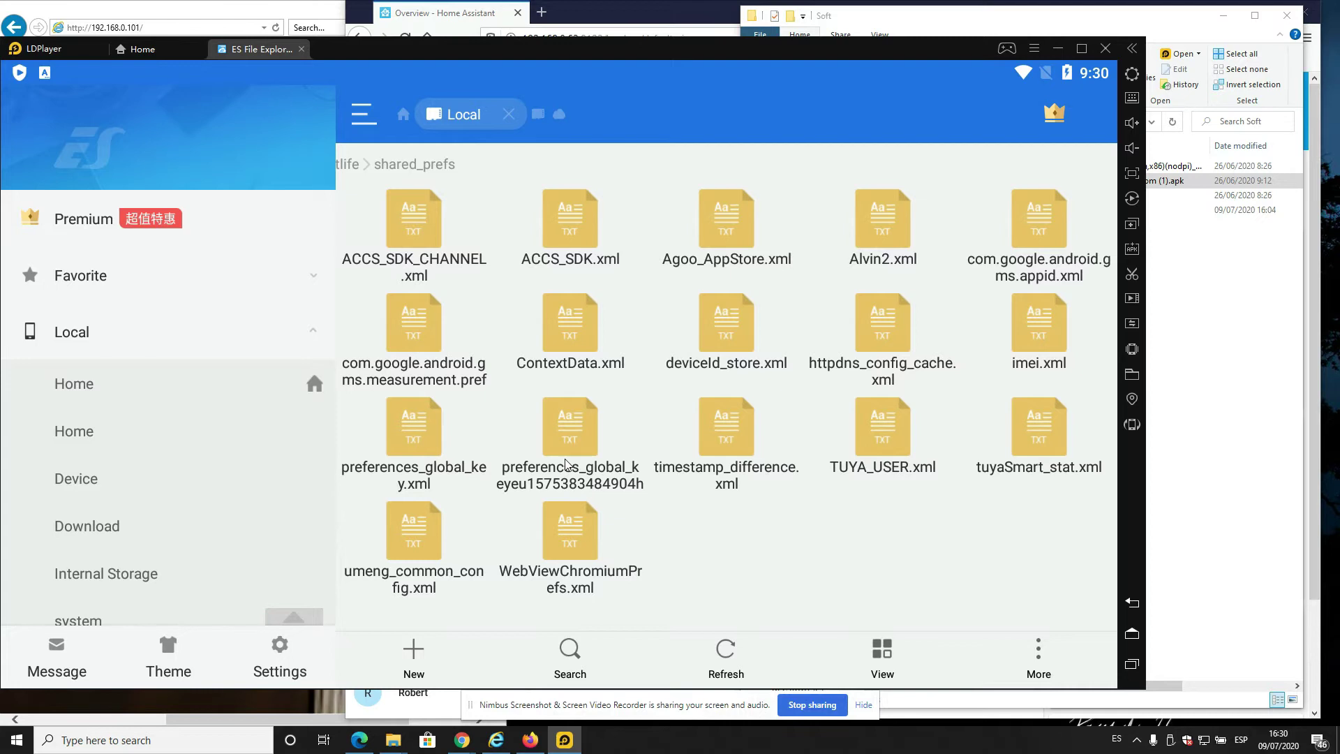
# - Open preferences_global_key.xml in the editor and choose Save As
pyautogui.click(571, 436)
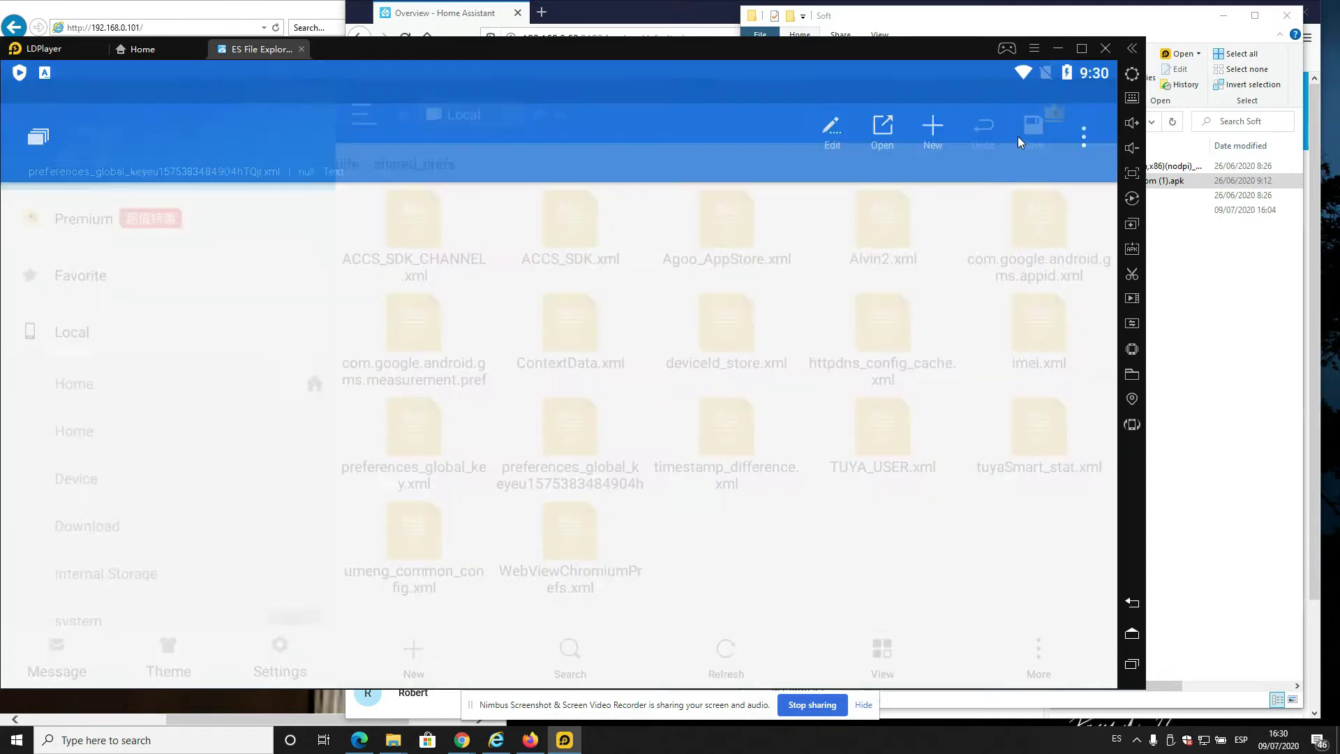
pyautogui.click(1081, 117)
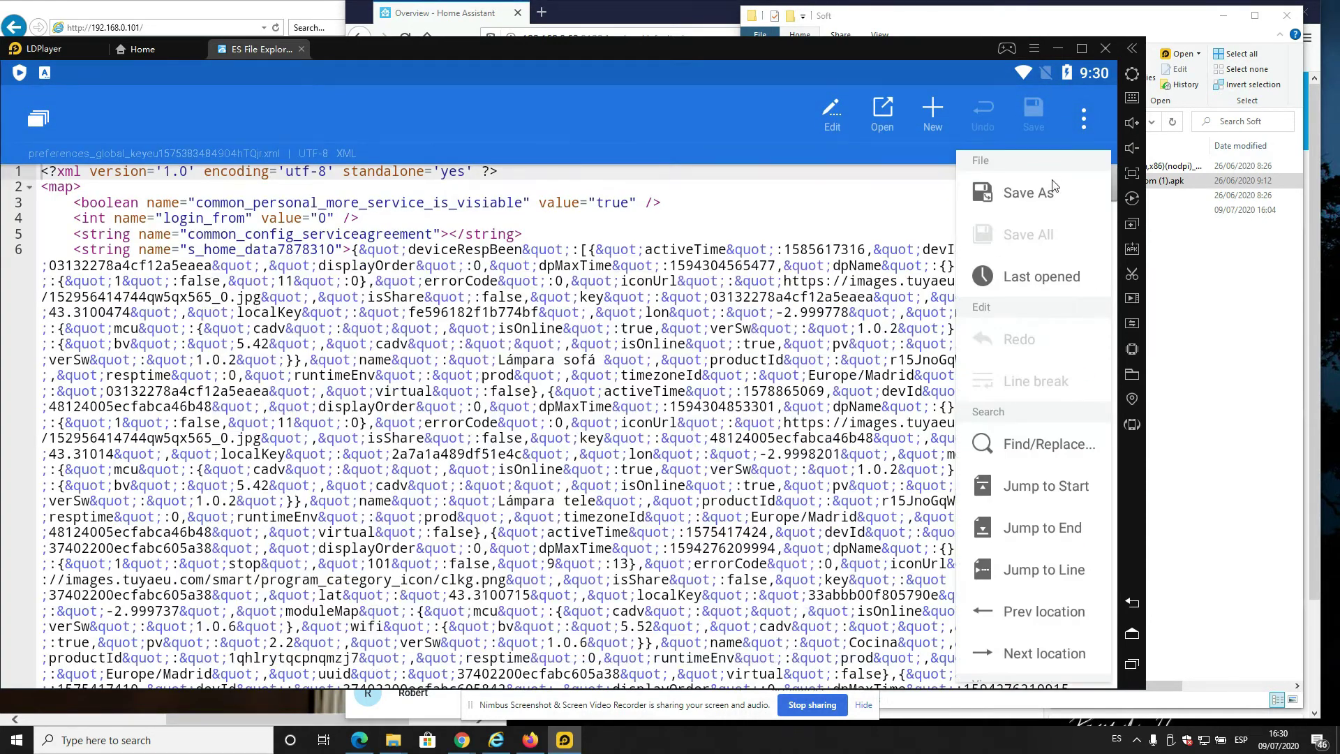
pyautogui.click(1027, 192)
pyautogui.scroll(-2, 437, 392)
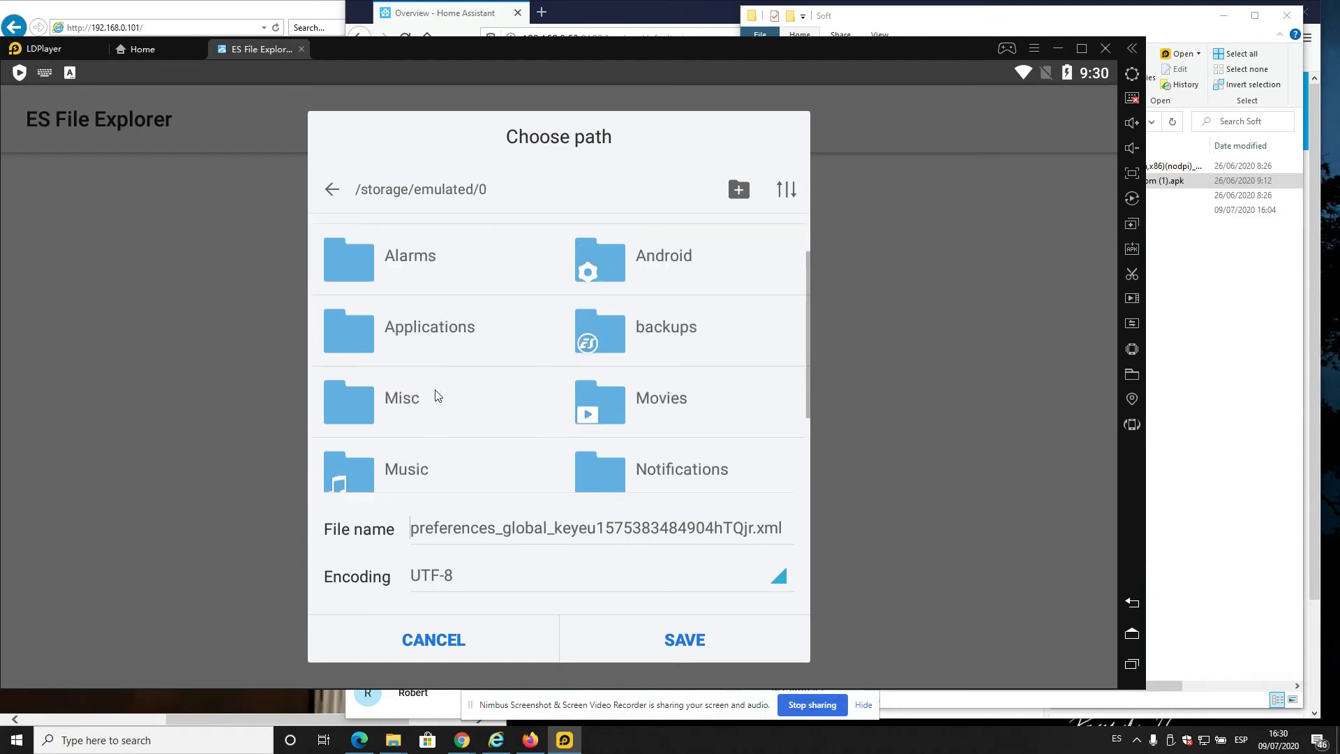
pyautogui.scroll(2, 419, 338)
# - Browse to /mnt/shared/Pictures and save the XML copy there
pyautogui.click(332, 190)
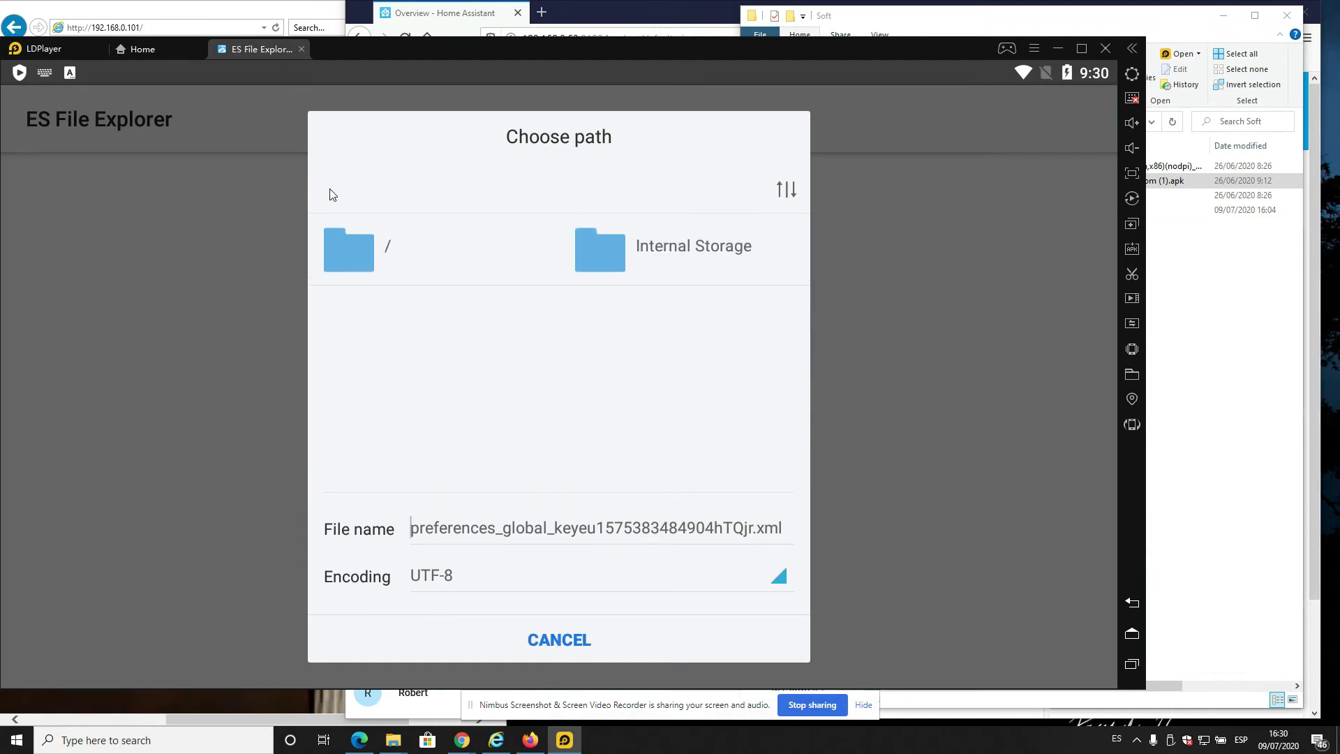
pyautogui.click(370, 249)
pyautogui.scroll(-2, 447, 321)
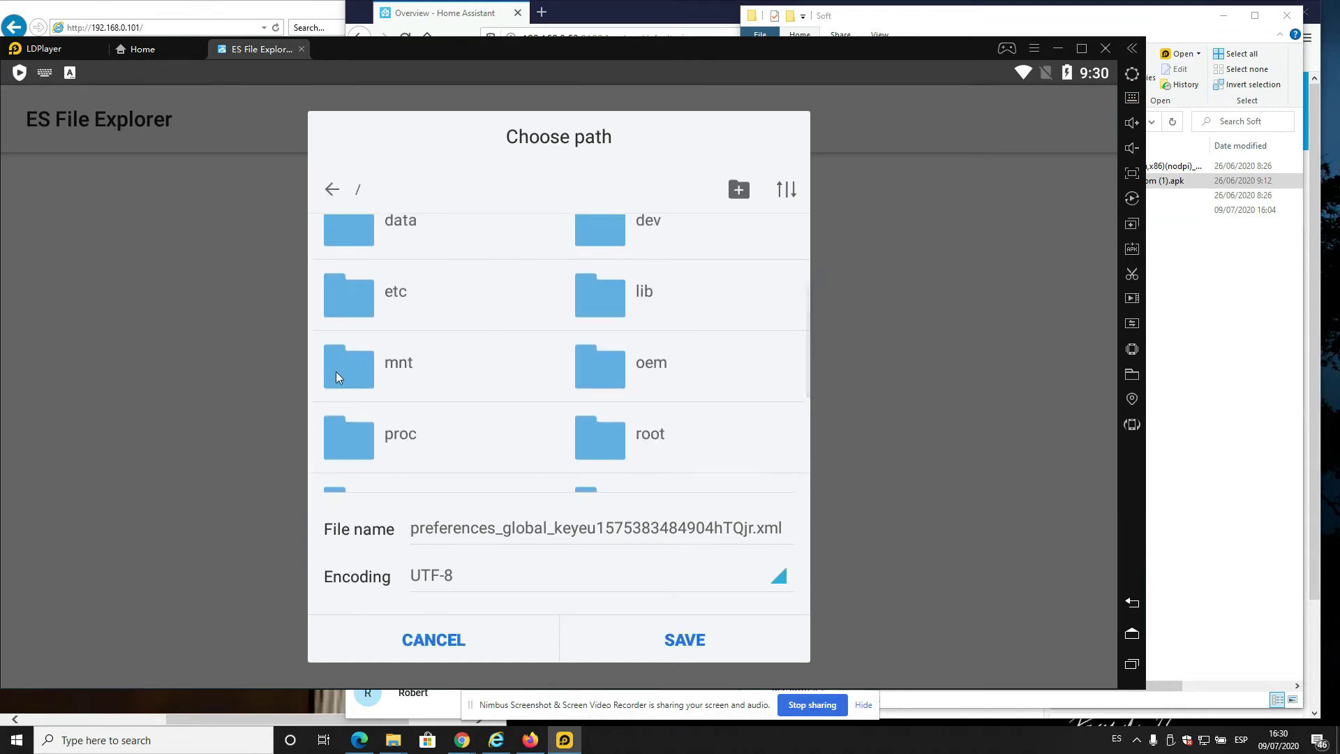
pyautogui.click(410, 377)
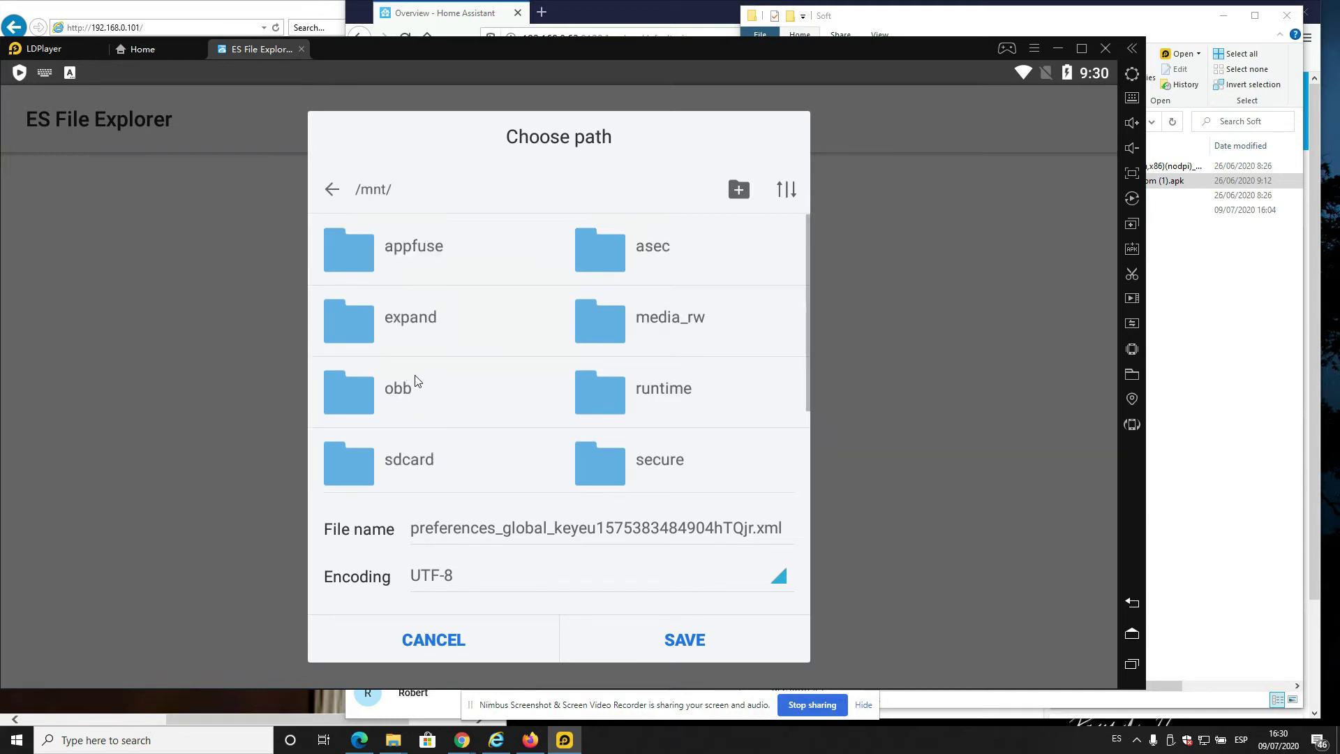
pyautogui.scroll(-2, 432, 380)
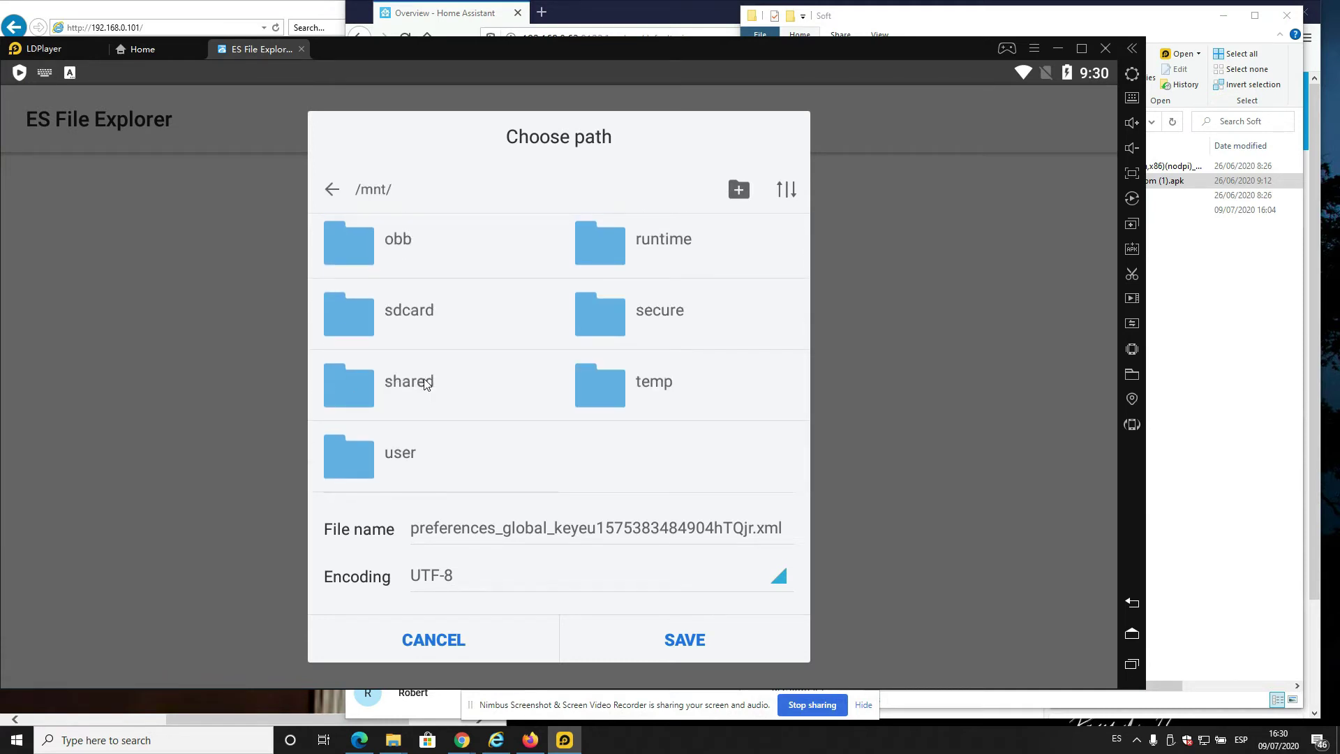
pyautogui.click(427, 380)
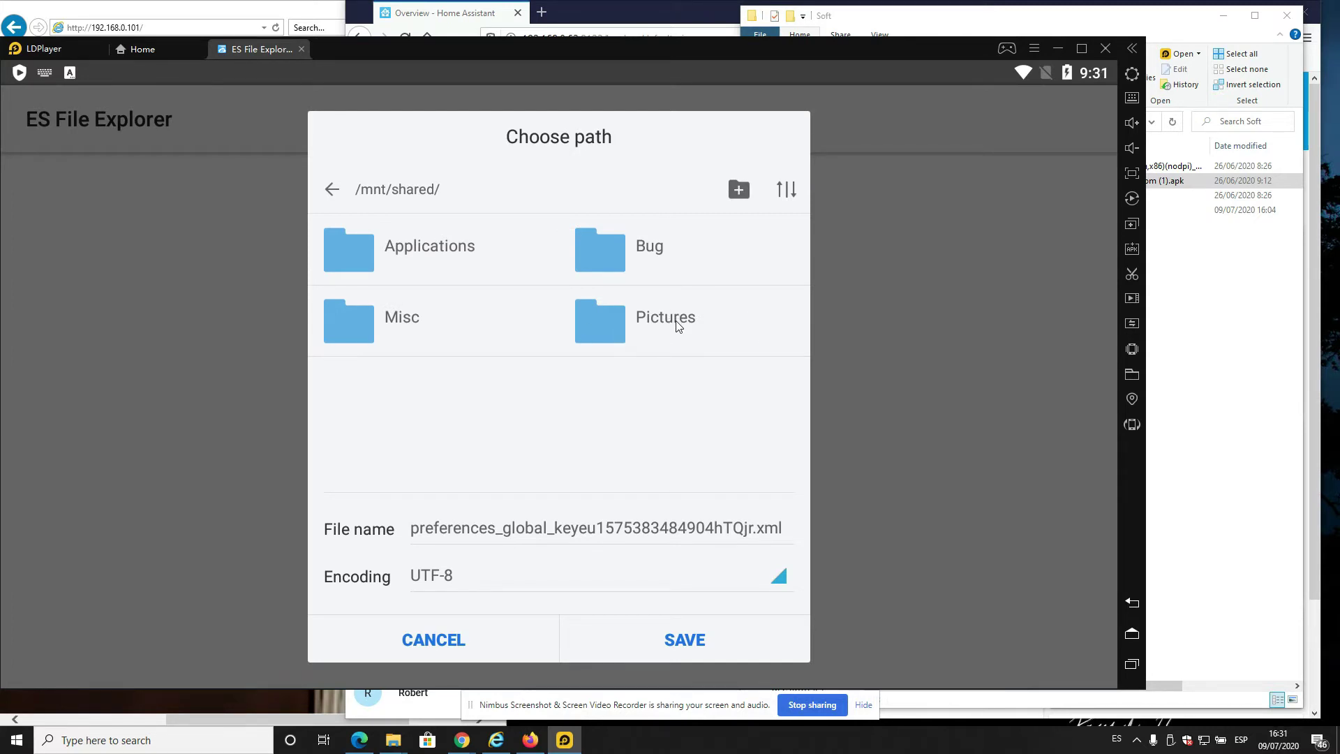
pyautogui.click(1131, 375)
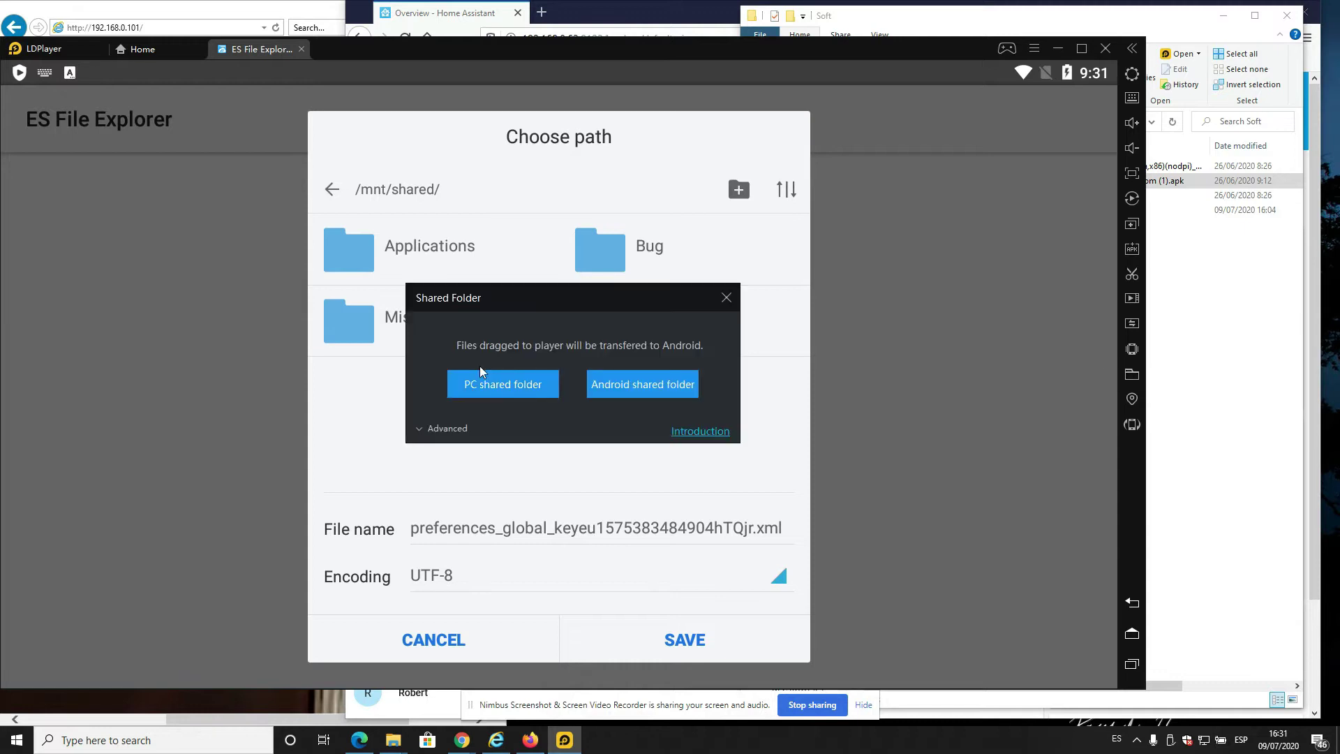
pyautogui.click(444, 427)
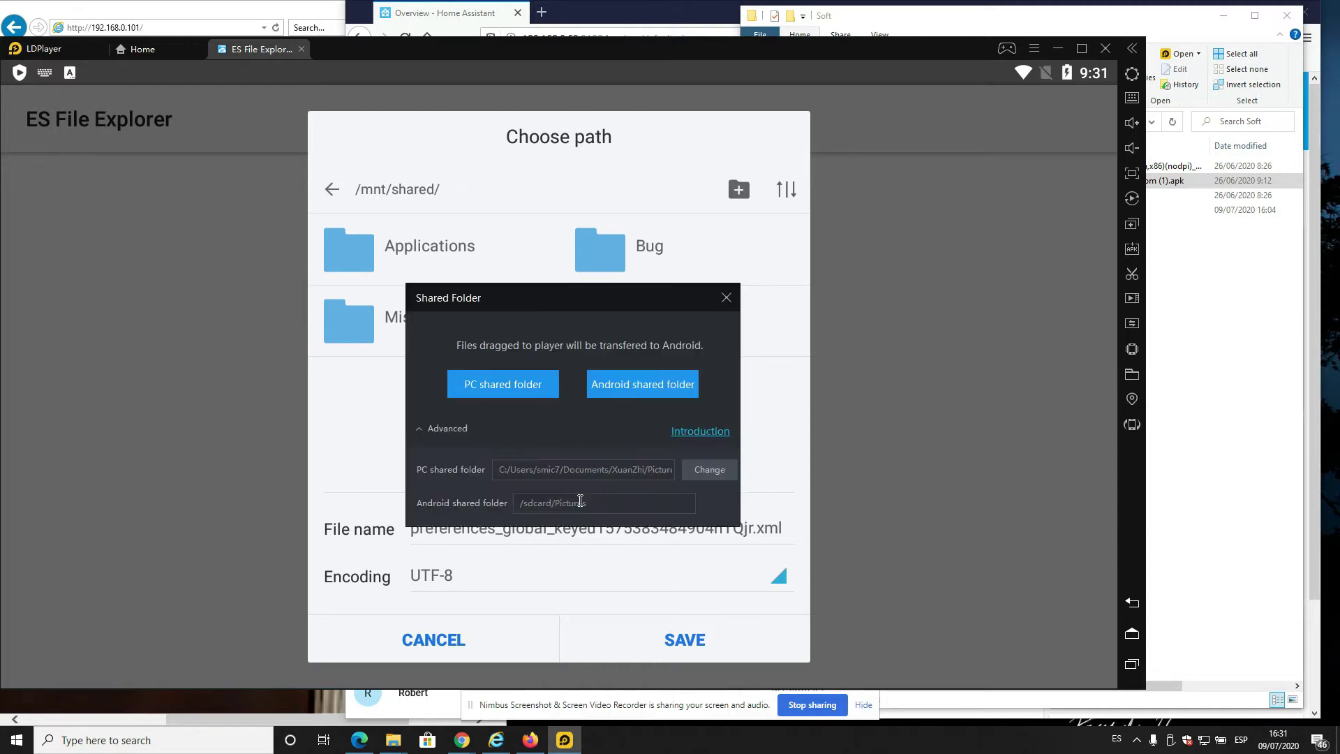
pyautogui.click(727, 298)
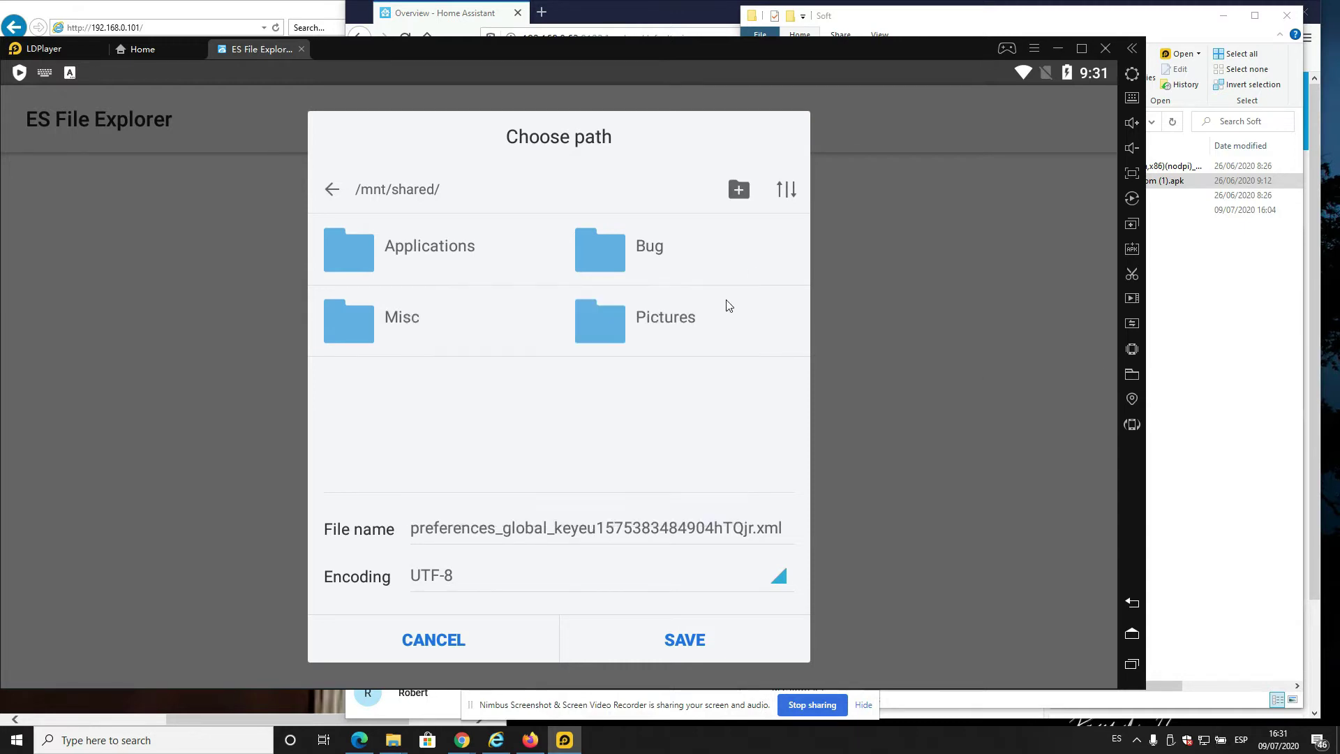
pyautogui.click(667, 318)
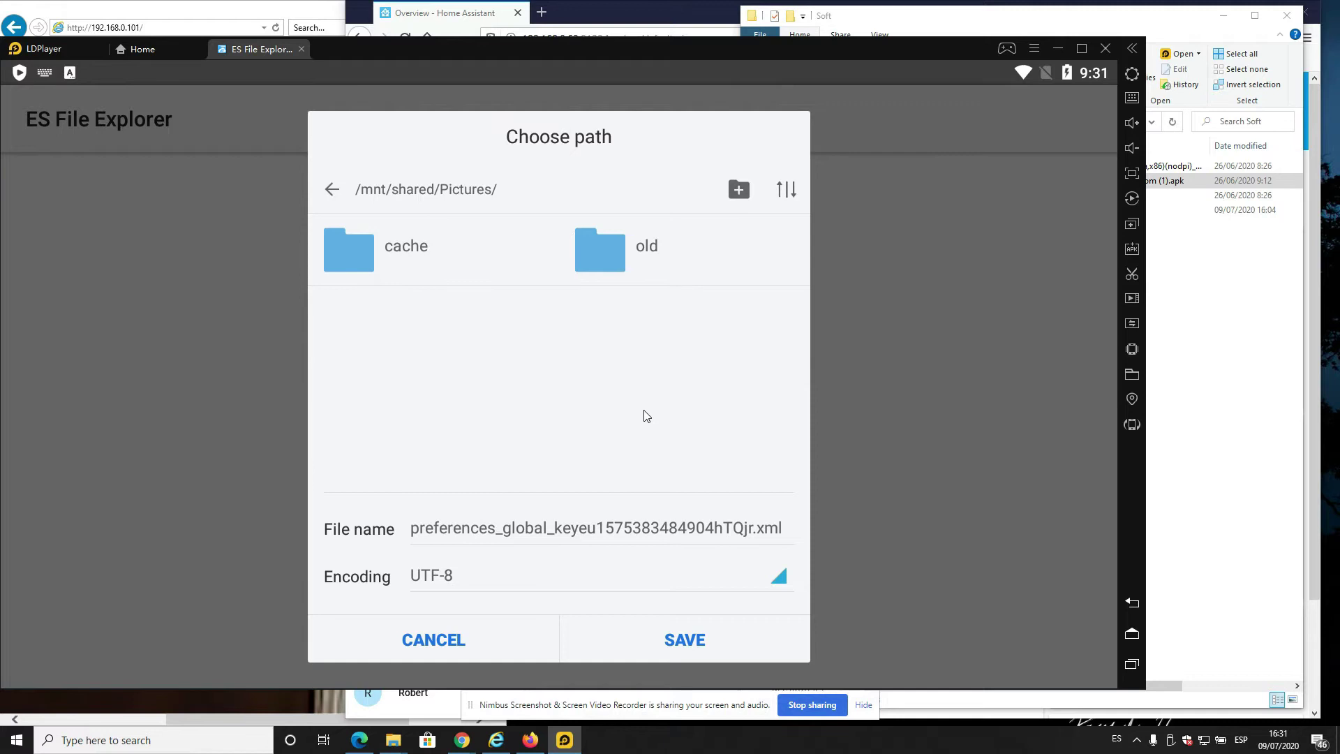
pyautogui.click(689, 651)
# - Cancel the duplicate save, return to the home screen, and exit LDPlayer
pyautogui.click(487, 644)
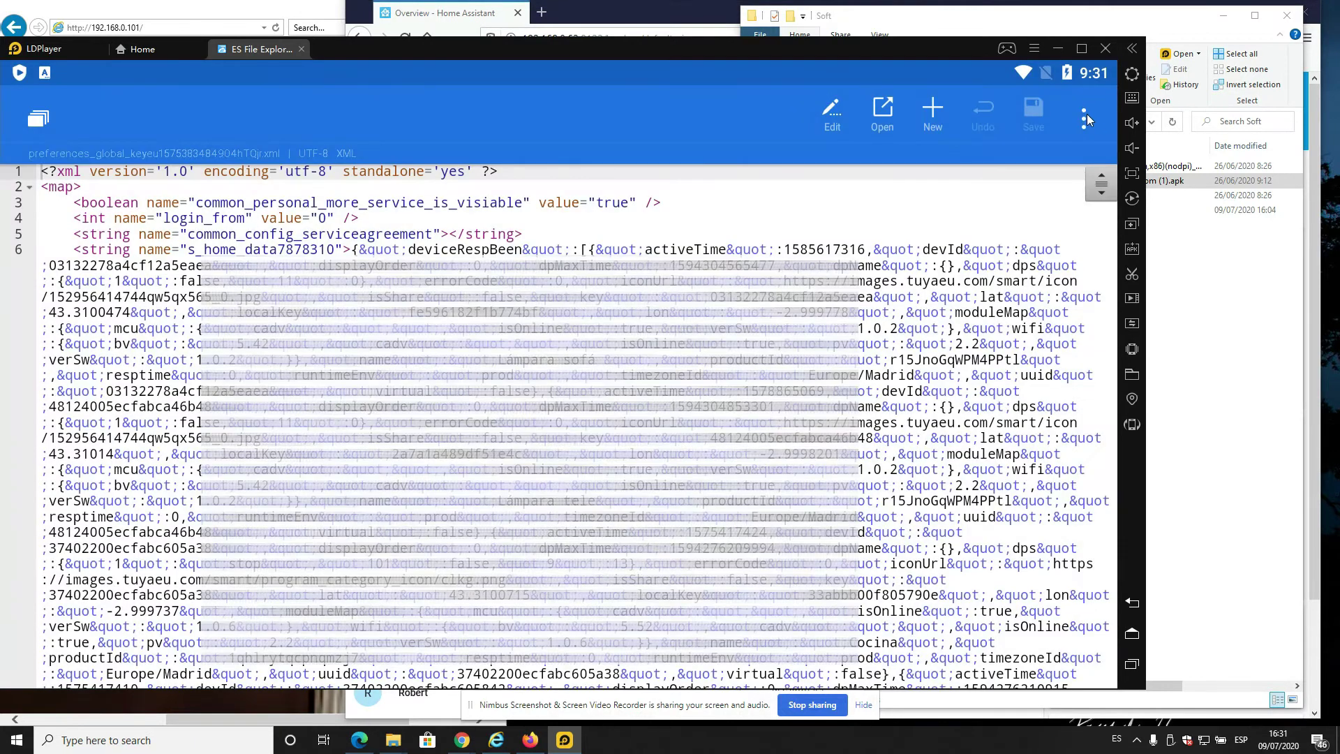
pyautogui.click(1085, 118)
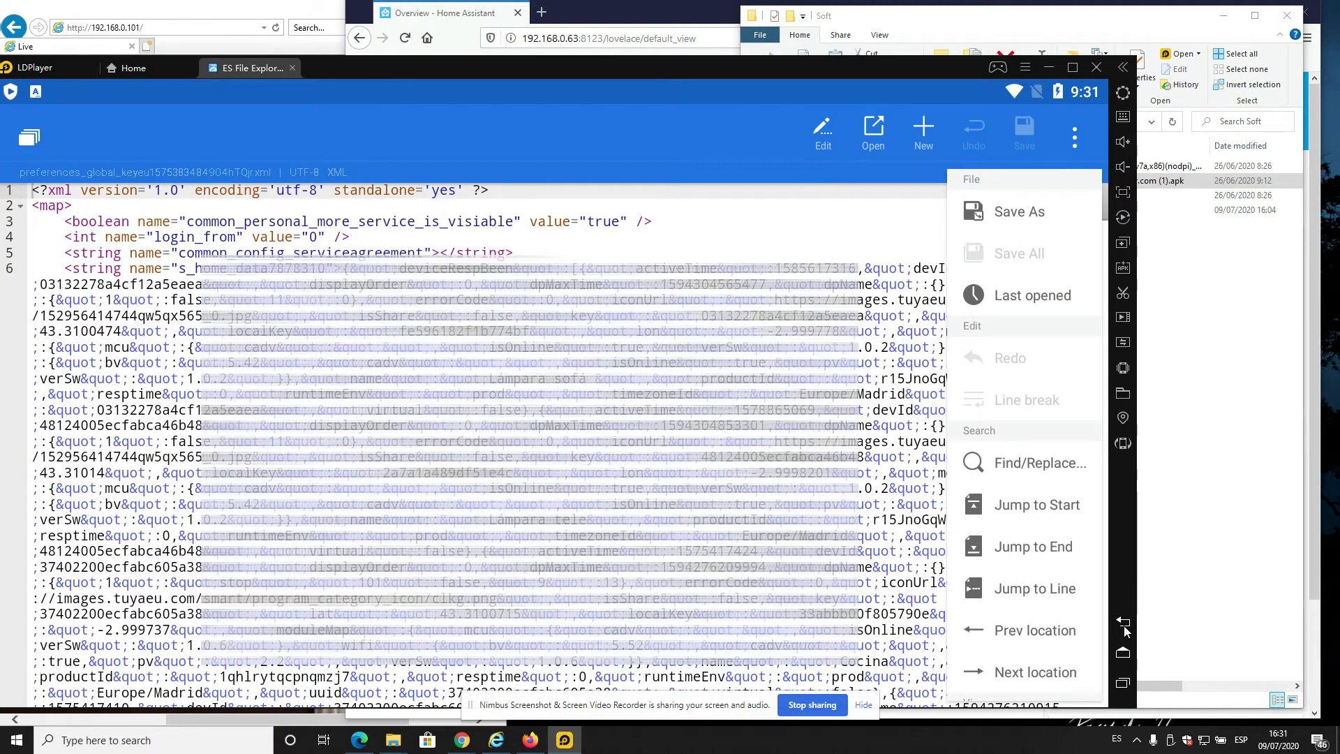
pyautogui.click(1124, 627)
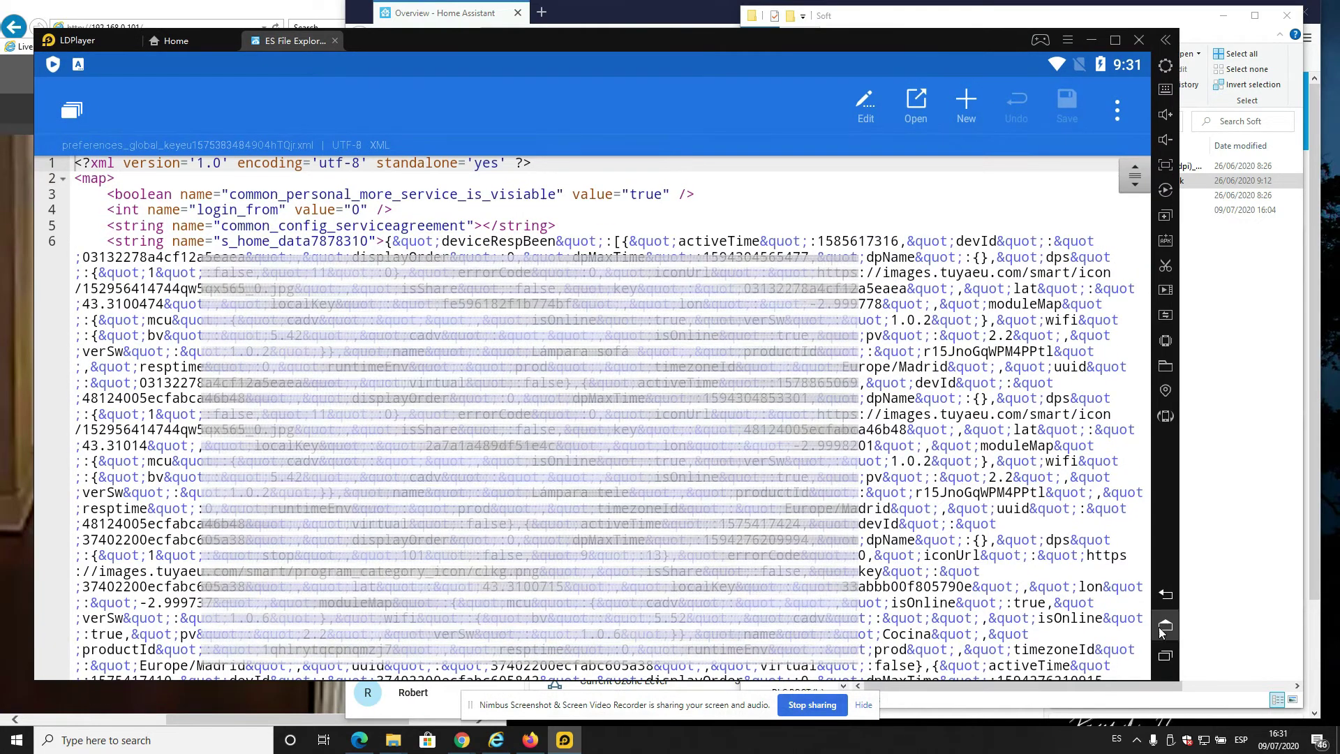
pyautogui.click(1164, 628)
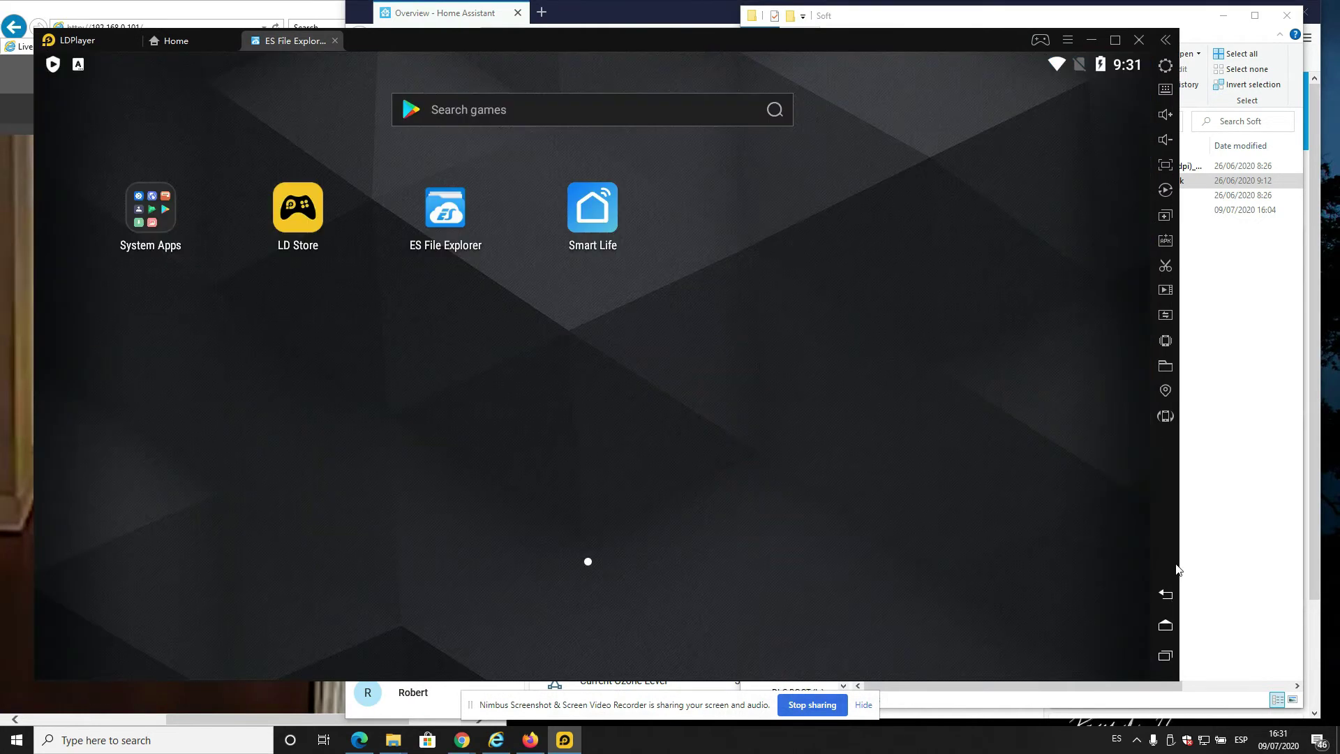
pyautogui.click(1166, 366)
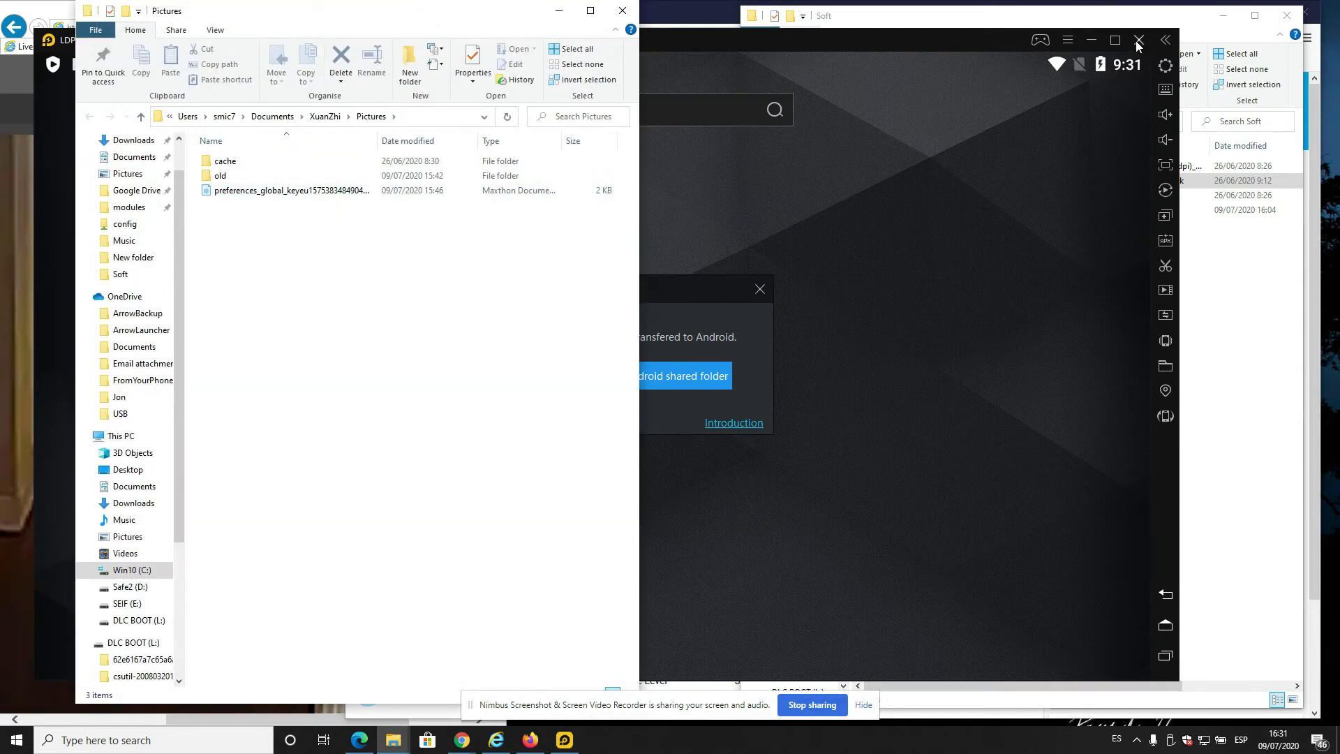
pyautogui.click(1138, 41)
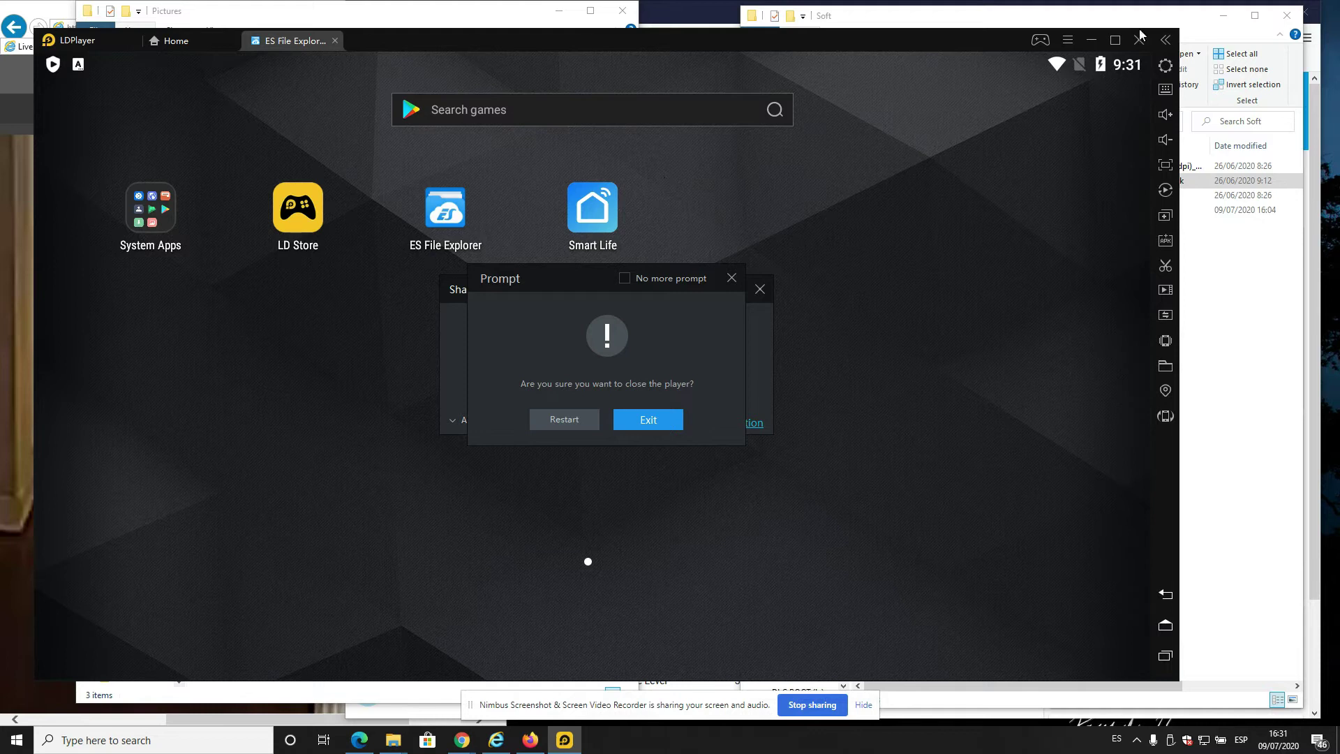
pyautogui.click(632, 422)
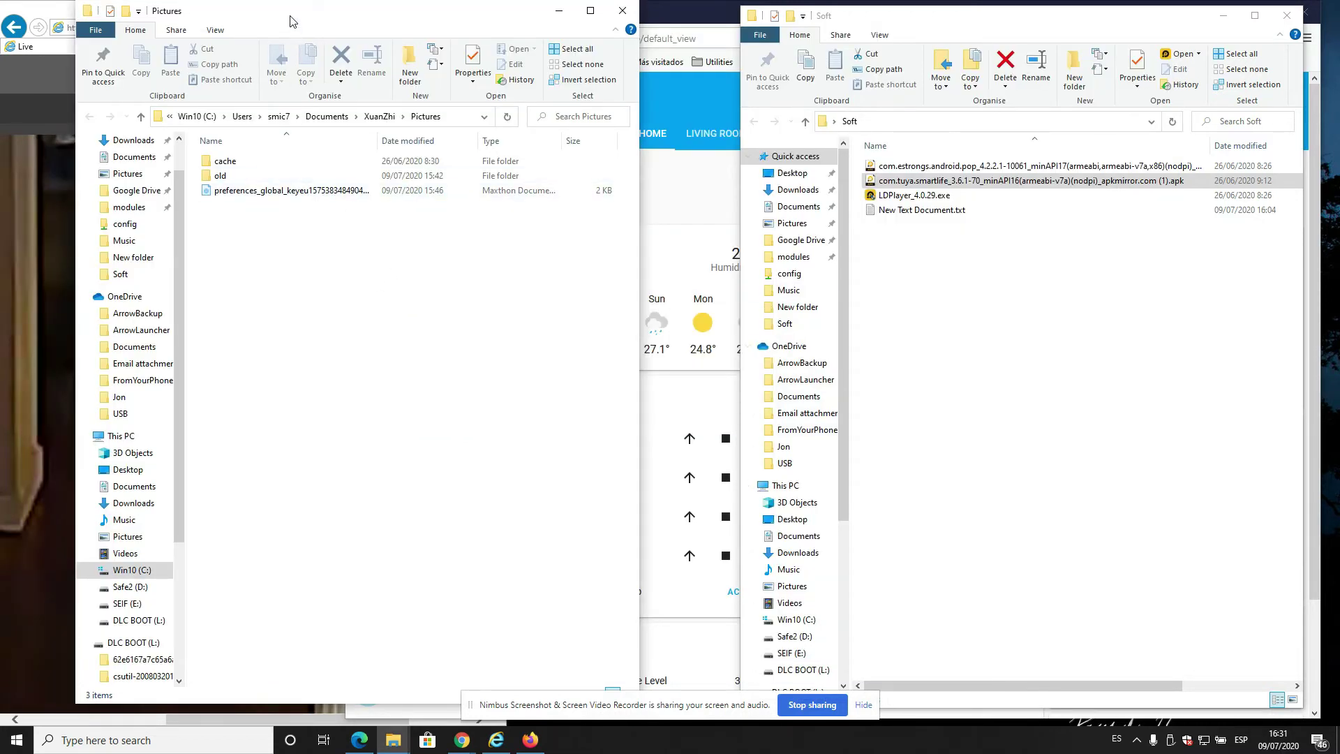
# - Drag the Pictures window to the right and right-click the preferences_global_key XML file
pyautogui.moveTo(290, 24); pyautogui.dragTo(414, 36)
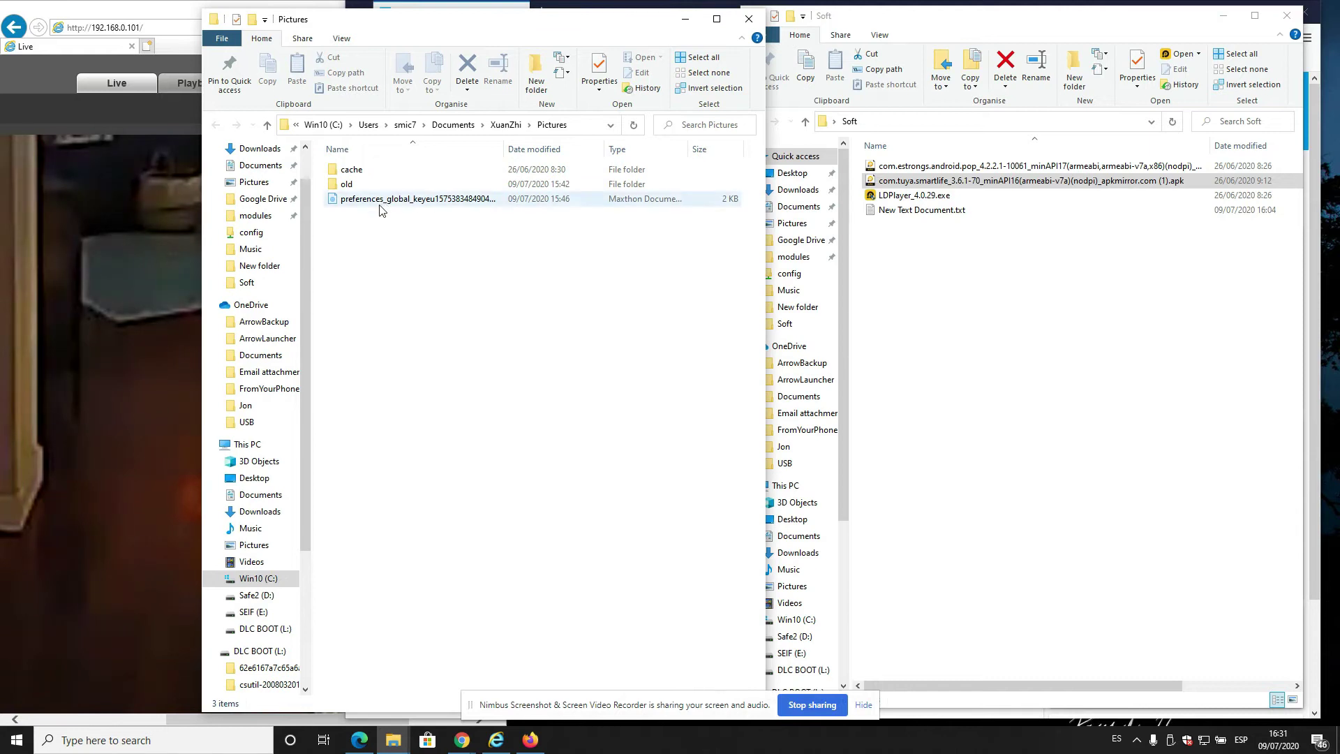
pyautogui.moveTo(413, 35); pyautogui.dragTo(920, 31)
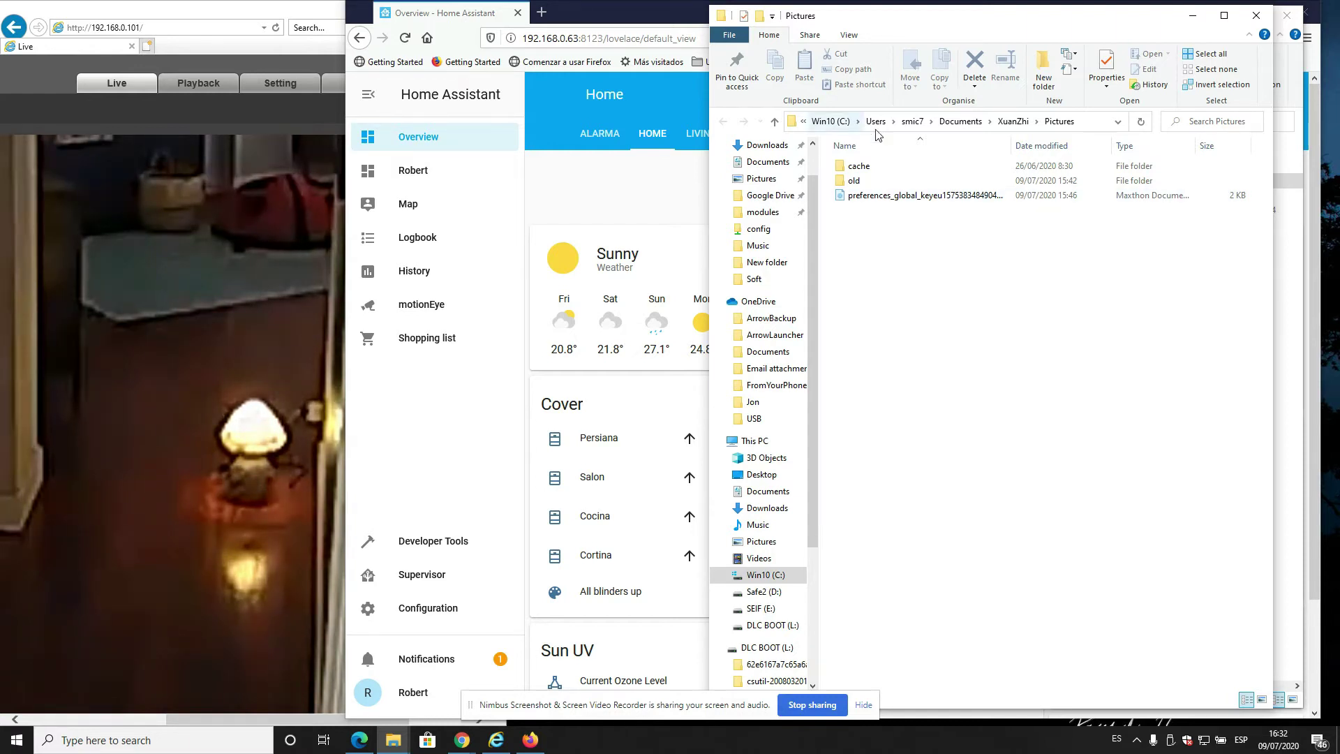
pyautogui.rightClick(876, 203)
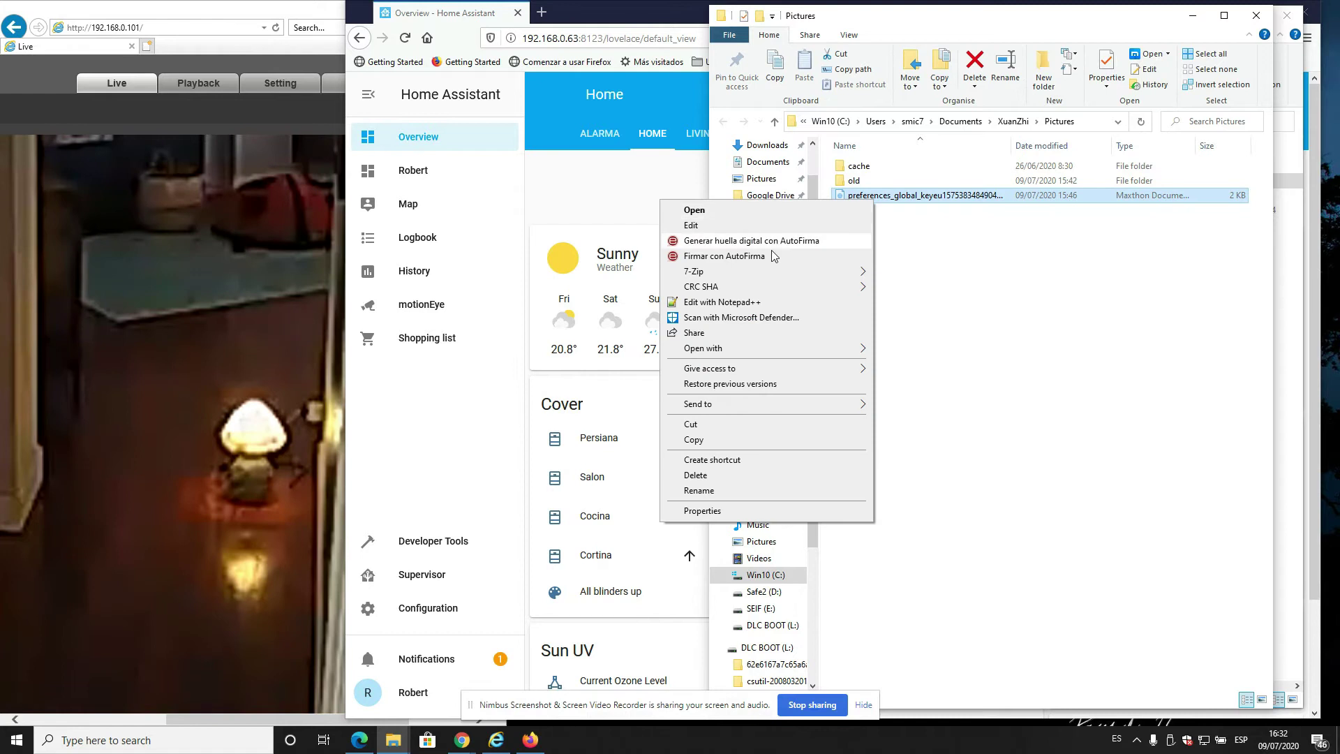
pyautogui.click(875, 302)
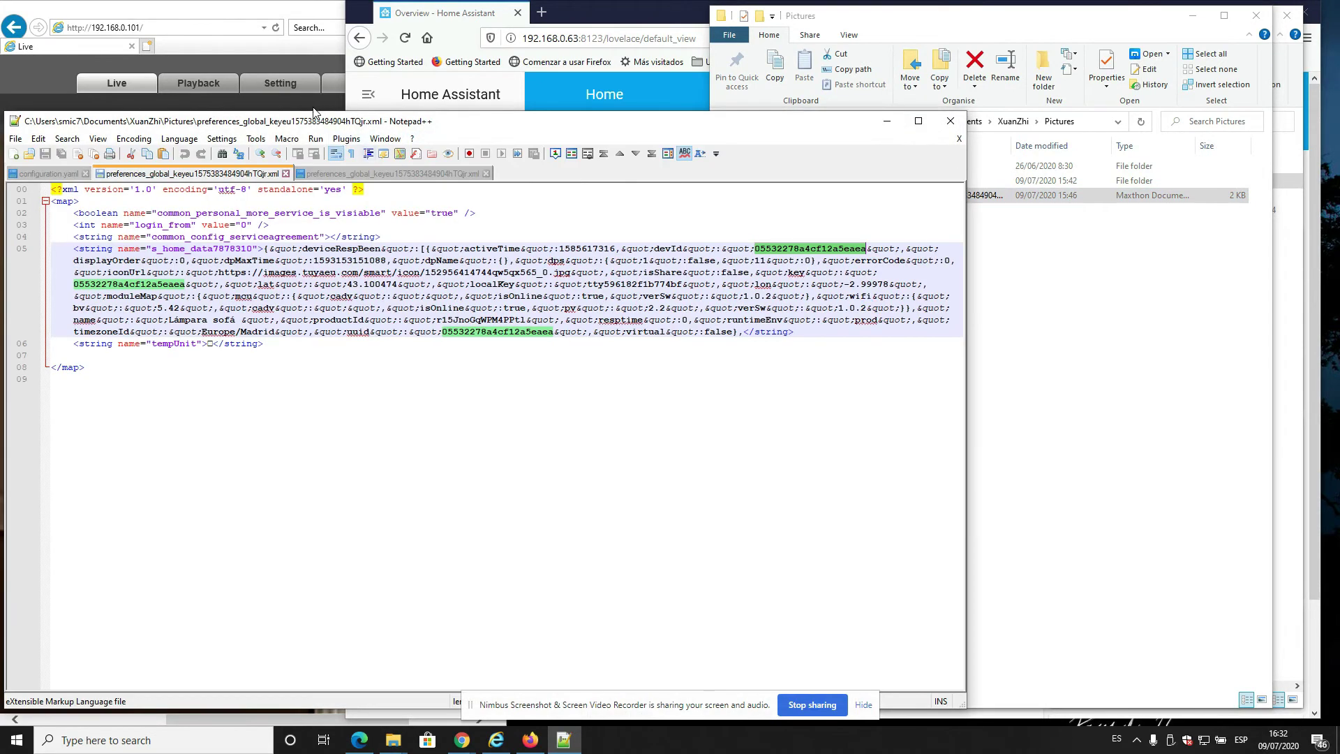
pyautogui.moveTo(309, 105); pyautogui.dragTo(651, 102)
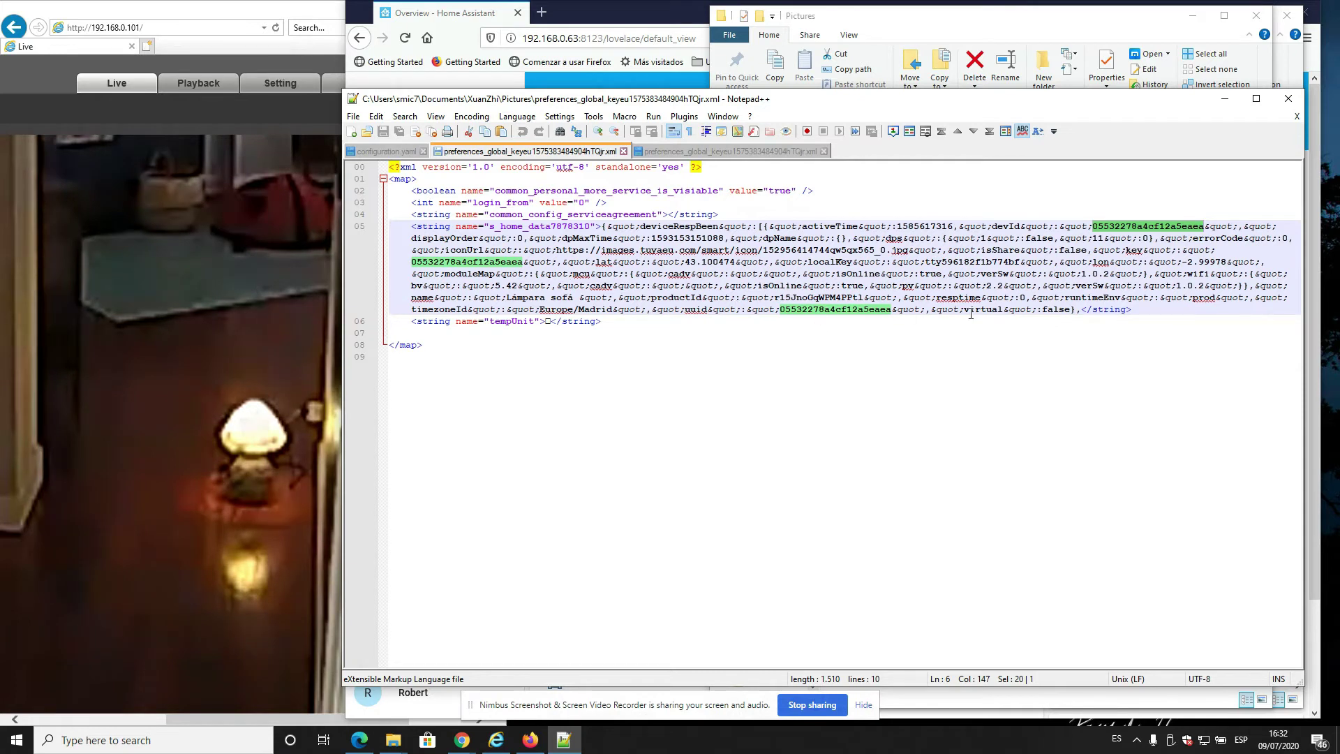
pyautogui.click(601, 239)
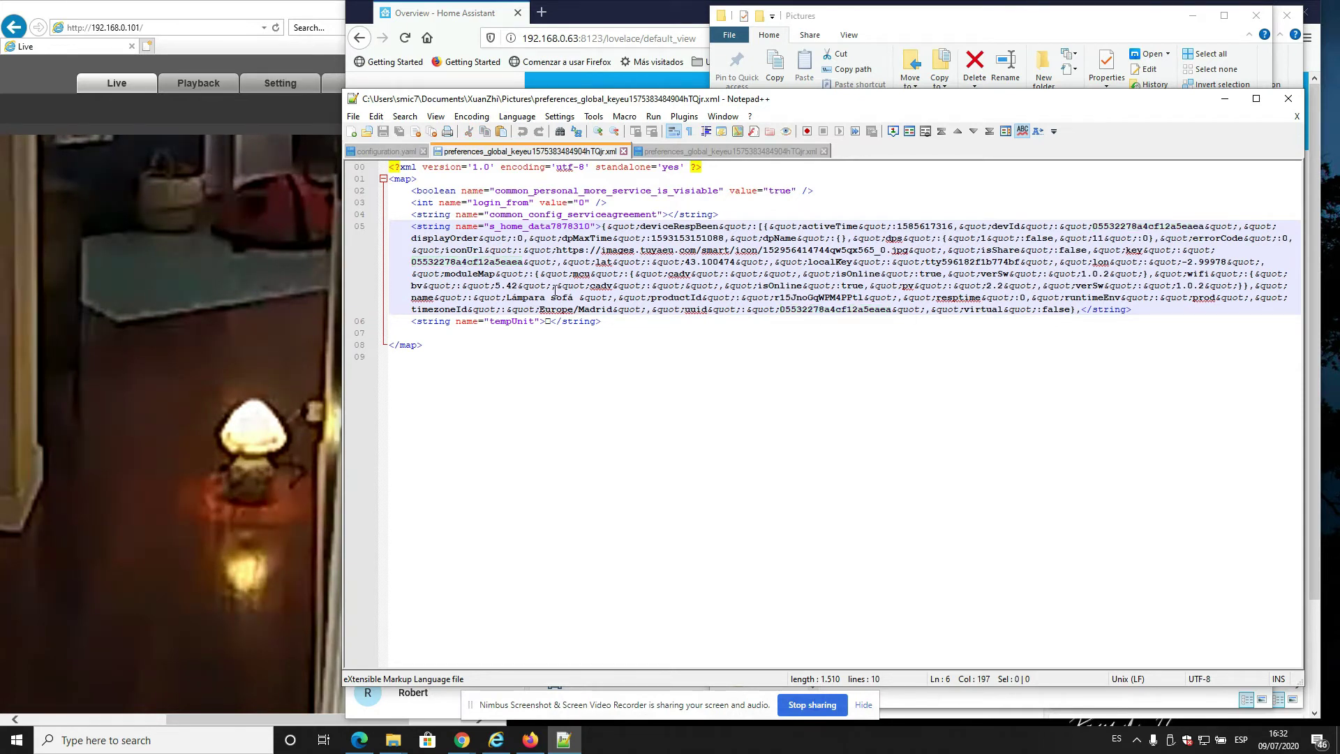
pyautogui.moveTo(506, 299); pyautogui.dragTo(567, 297)
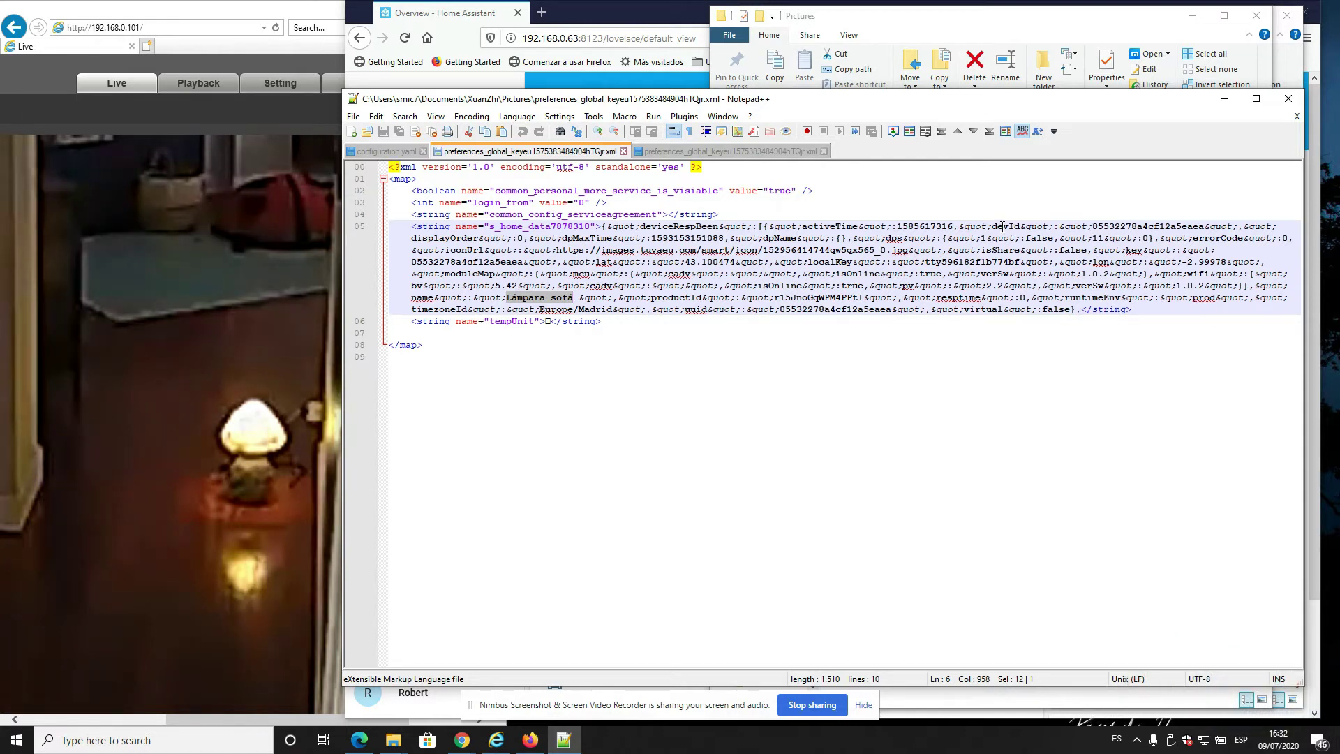
pyautogui.moveTo(992, 227); pyautogui.dragTo(1021, 226)
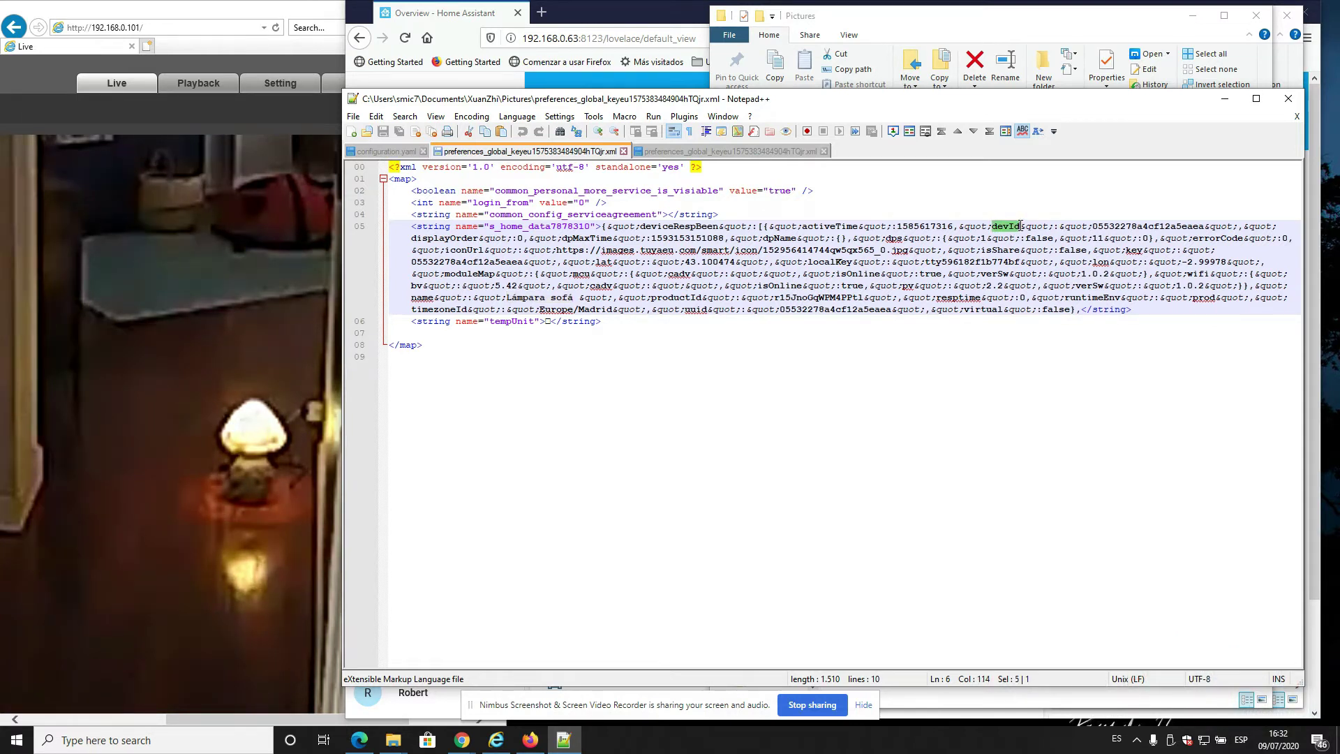
pyautogui.moveTo(807, 263); pyautogui.dragTo(852, 262)
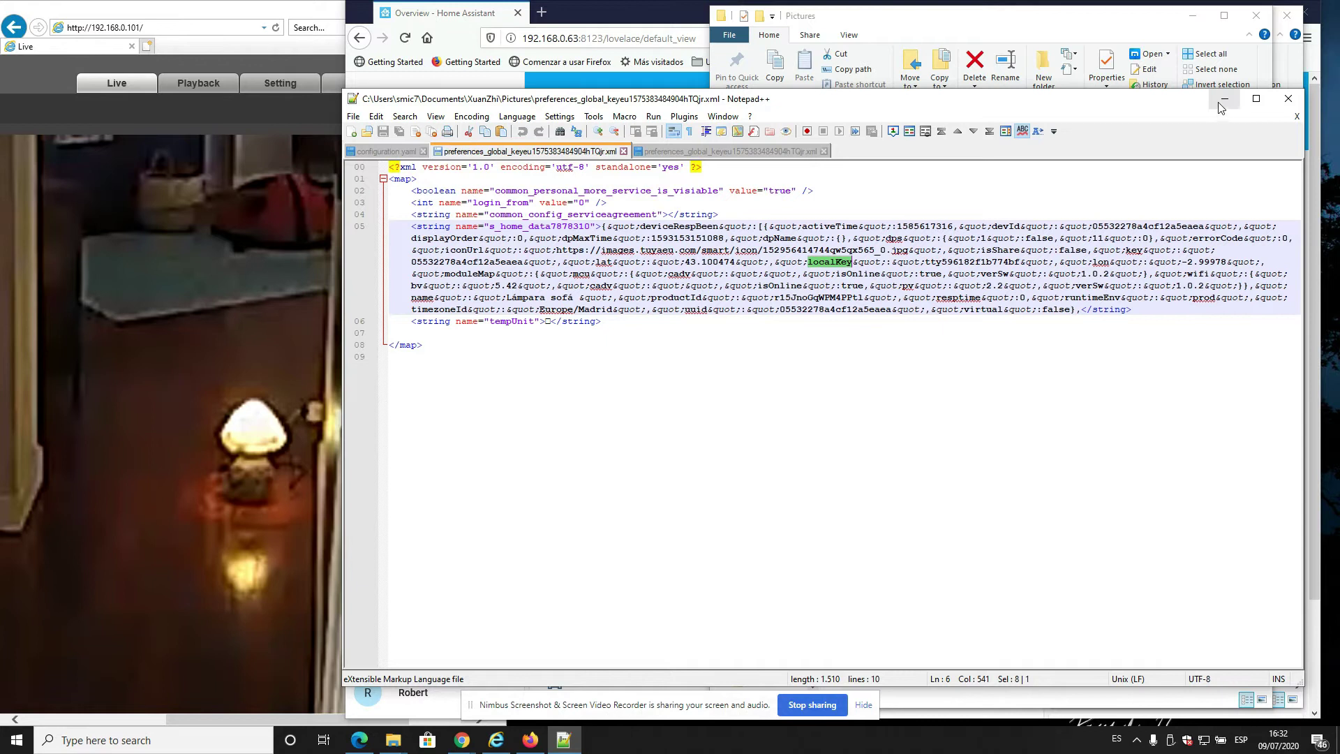
pyautogui.click(1298, 102)
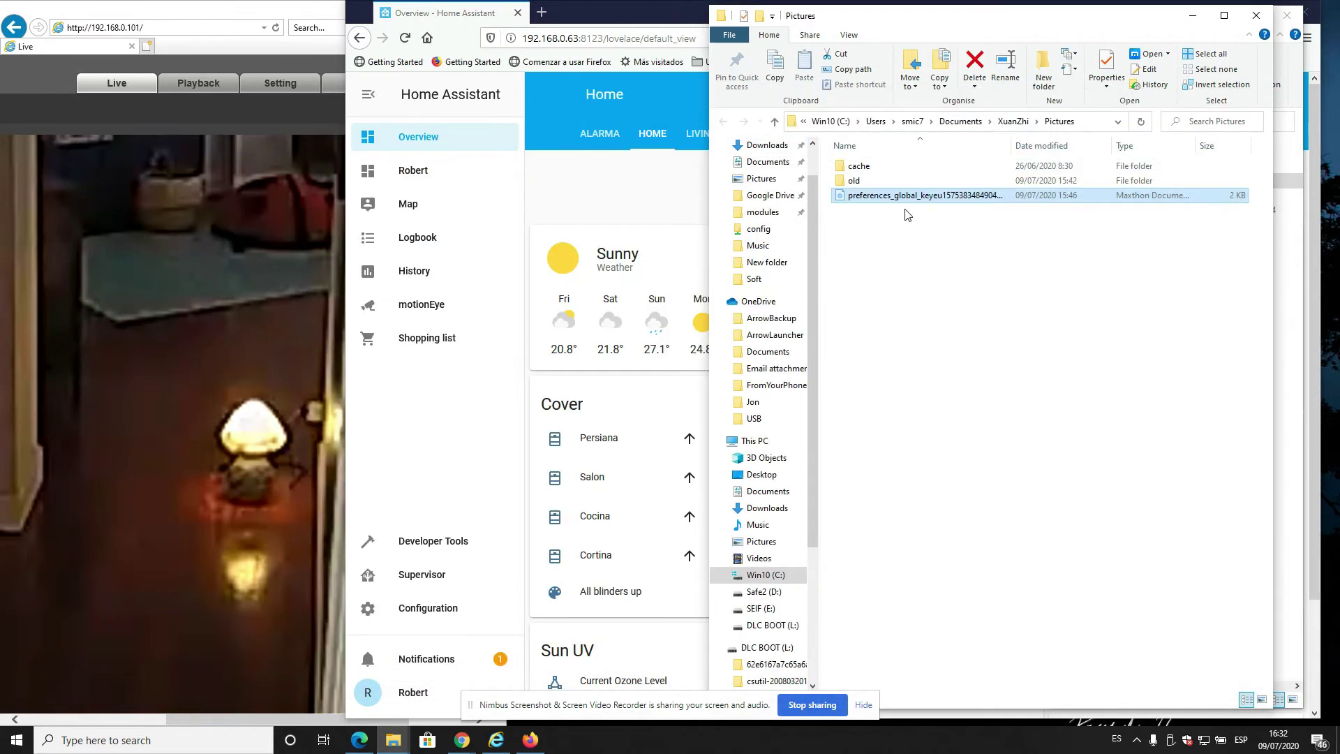
# - Open link.txt from the 2. Manual folder
pyautogui.click(216, 6)
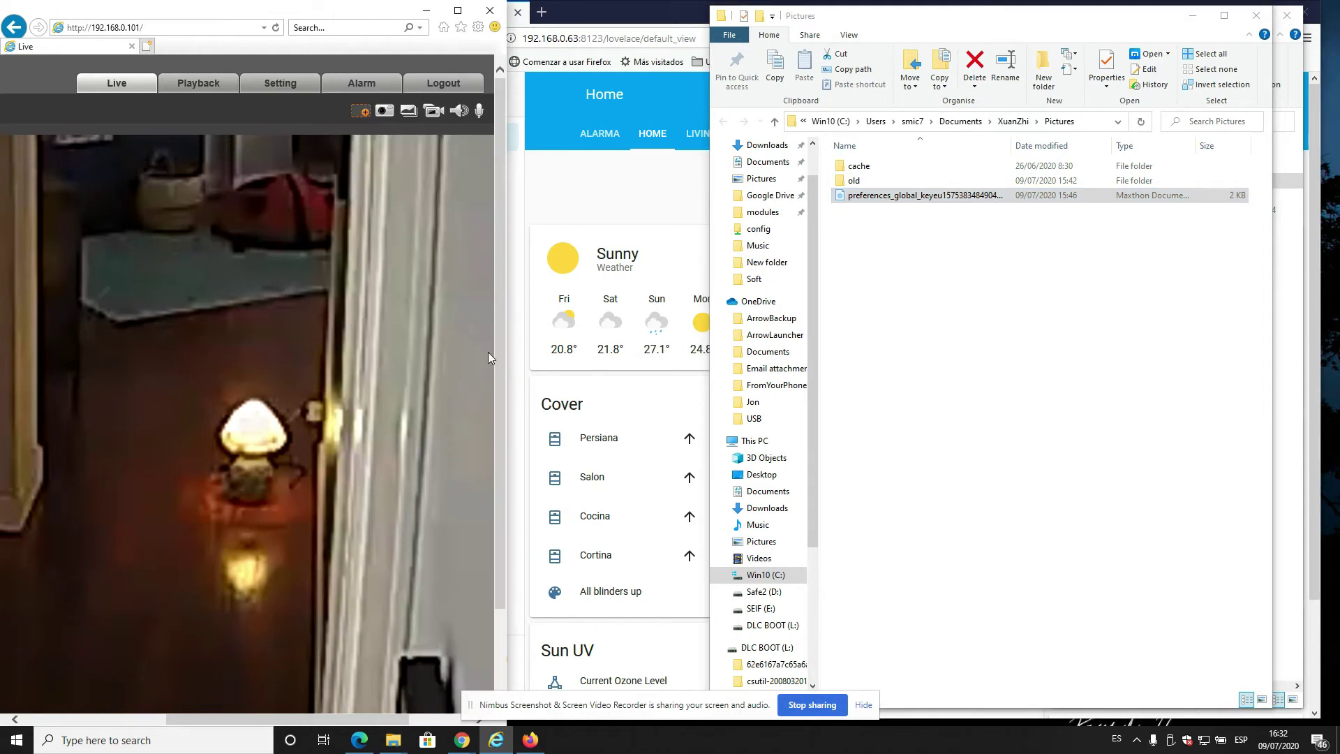
pyautogui.moveTo(393, 739)
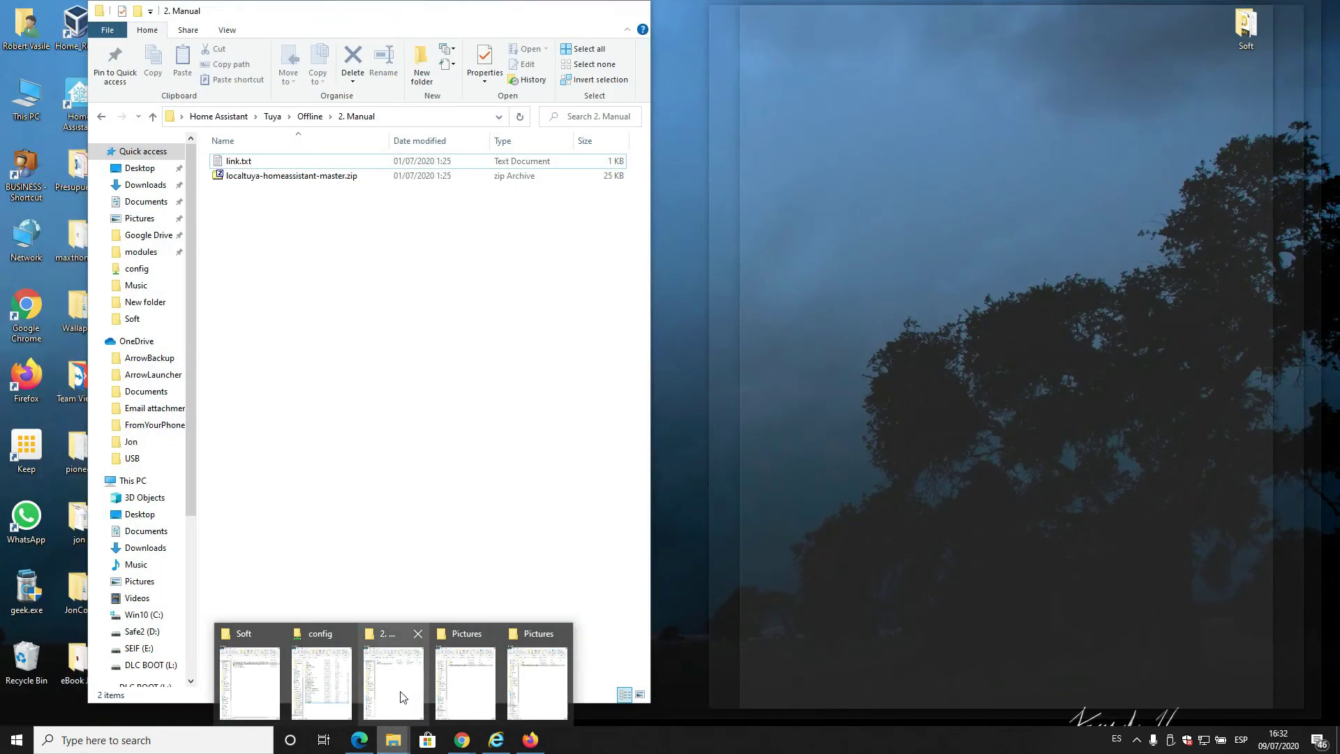
pyautogui.click(402, 691)
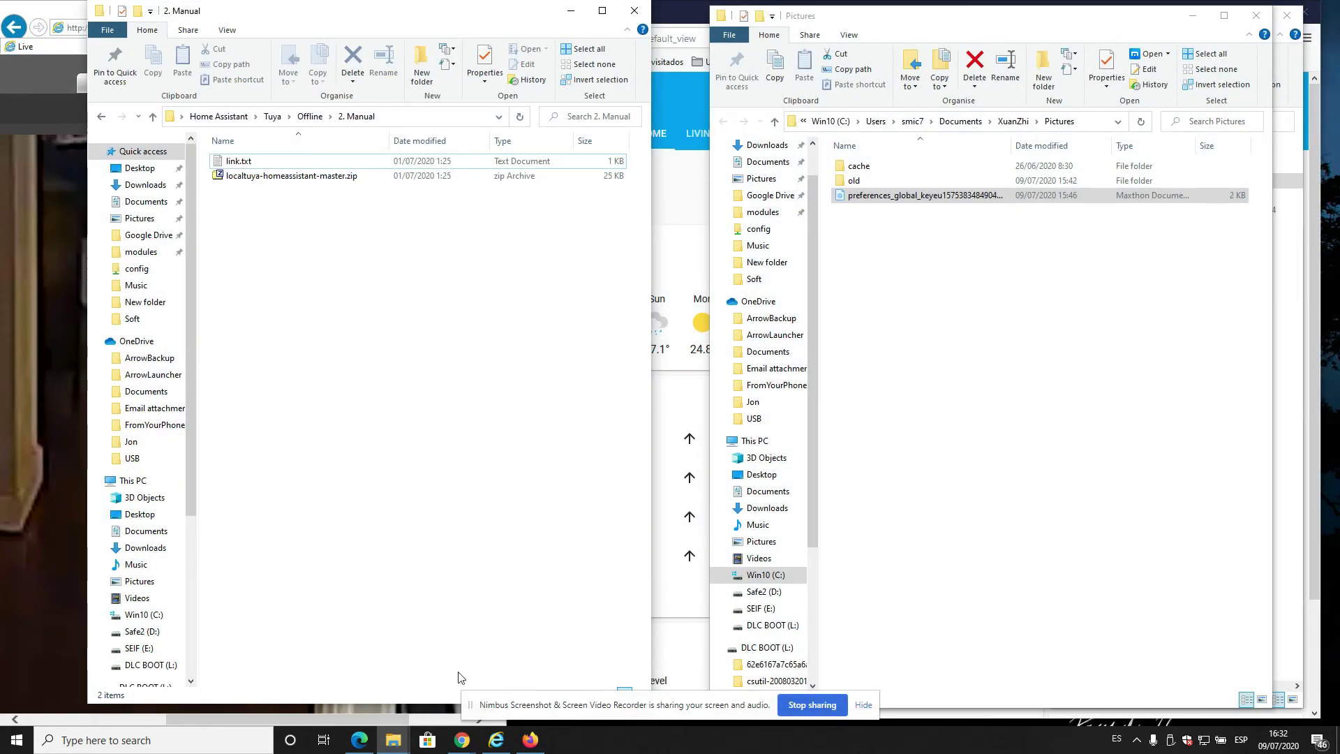
pyautogui.click(261, 163)
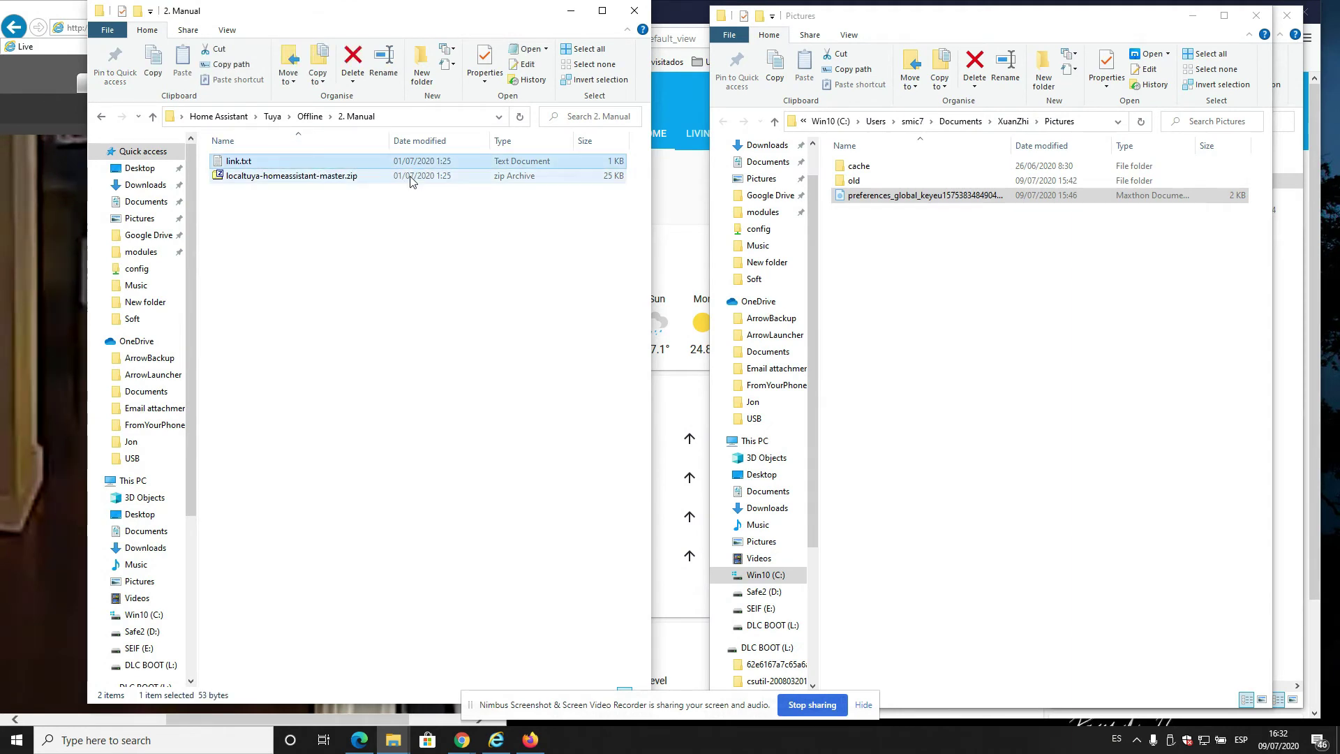
pyautogui.doubleClick(256, 165)
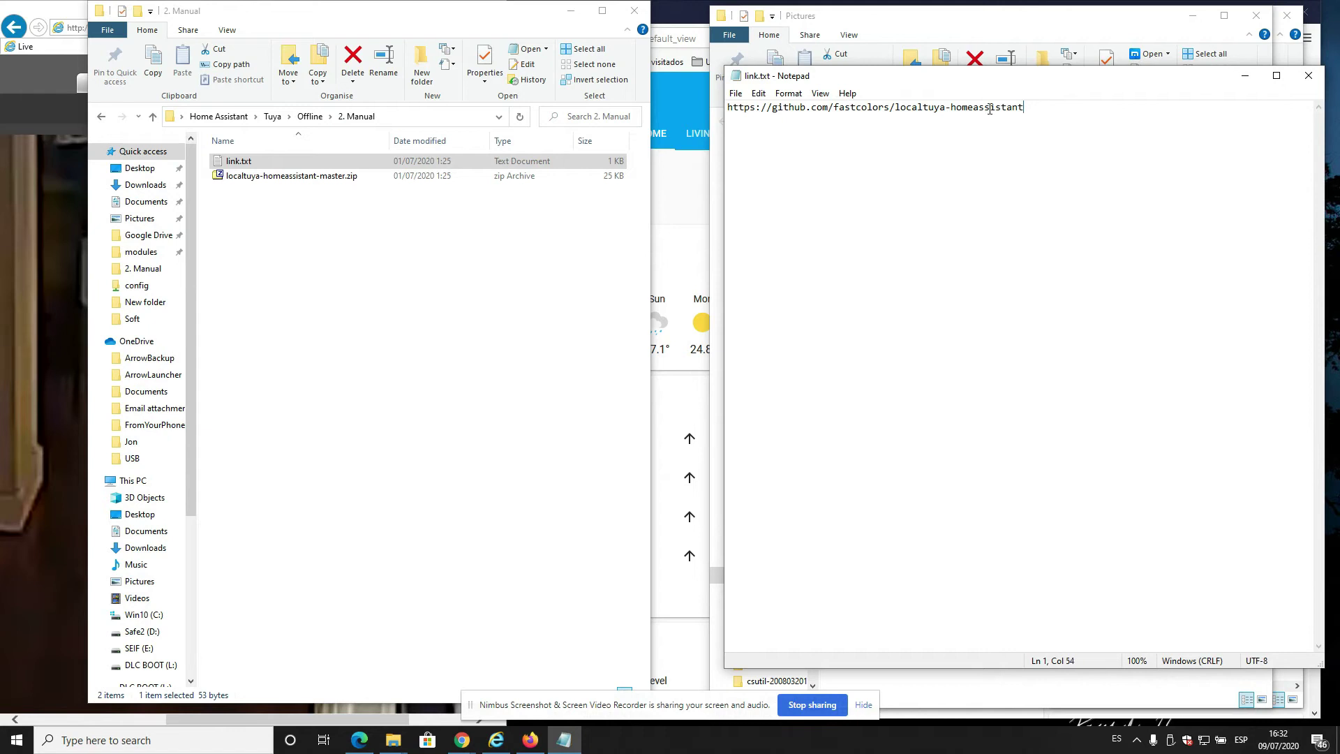
# - Select and copy the localtuya GitHub link, close Notepad, and go to Firefox
pyautogui.hotkey('ctrl', 'a')
pyautogui.hotkey('ctrl', 'c')
pyautogui.click(1308, 75)
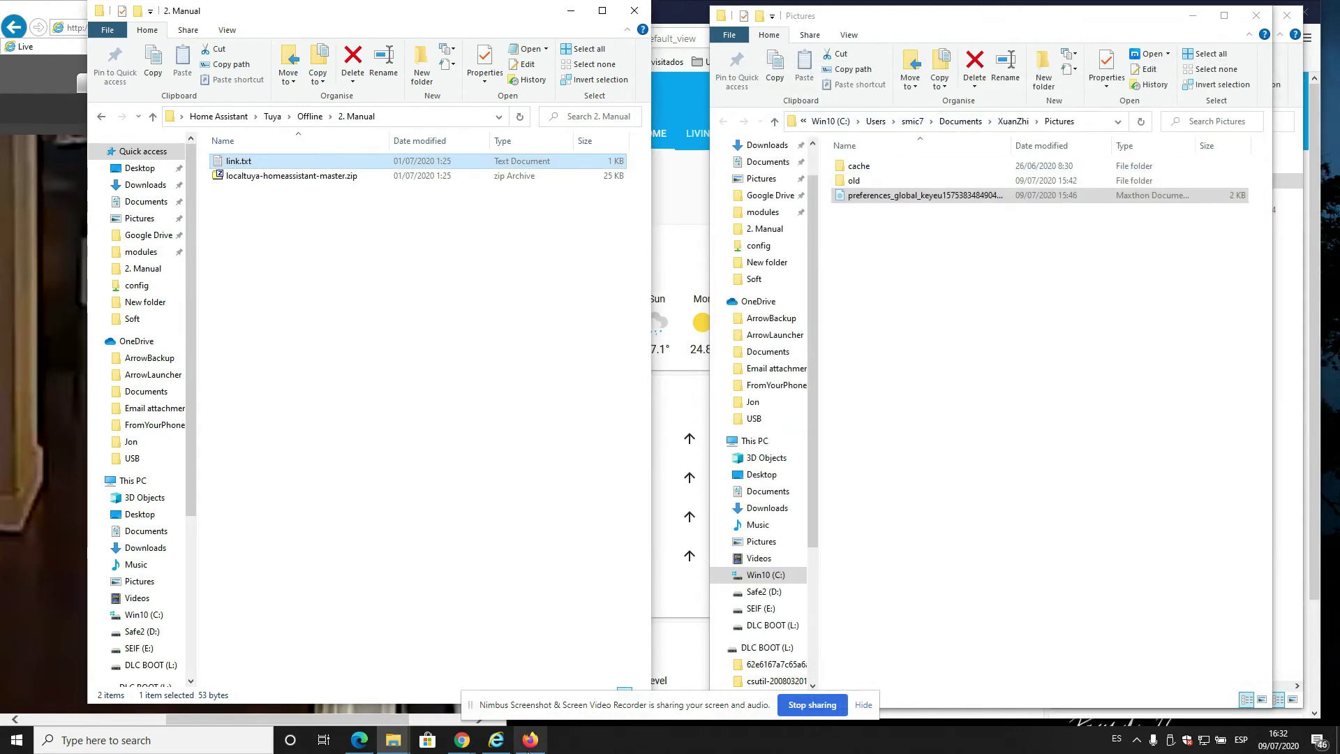
pyautogui.click(528, 741)
# - Load the fastcolors/localtuya-homeassistant GitHub repository page from the pasted link in a new tab
pyautogui.click(562, 14)
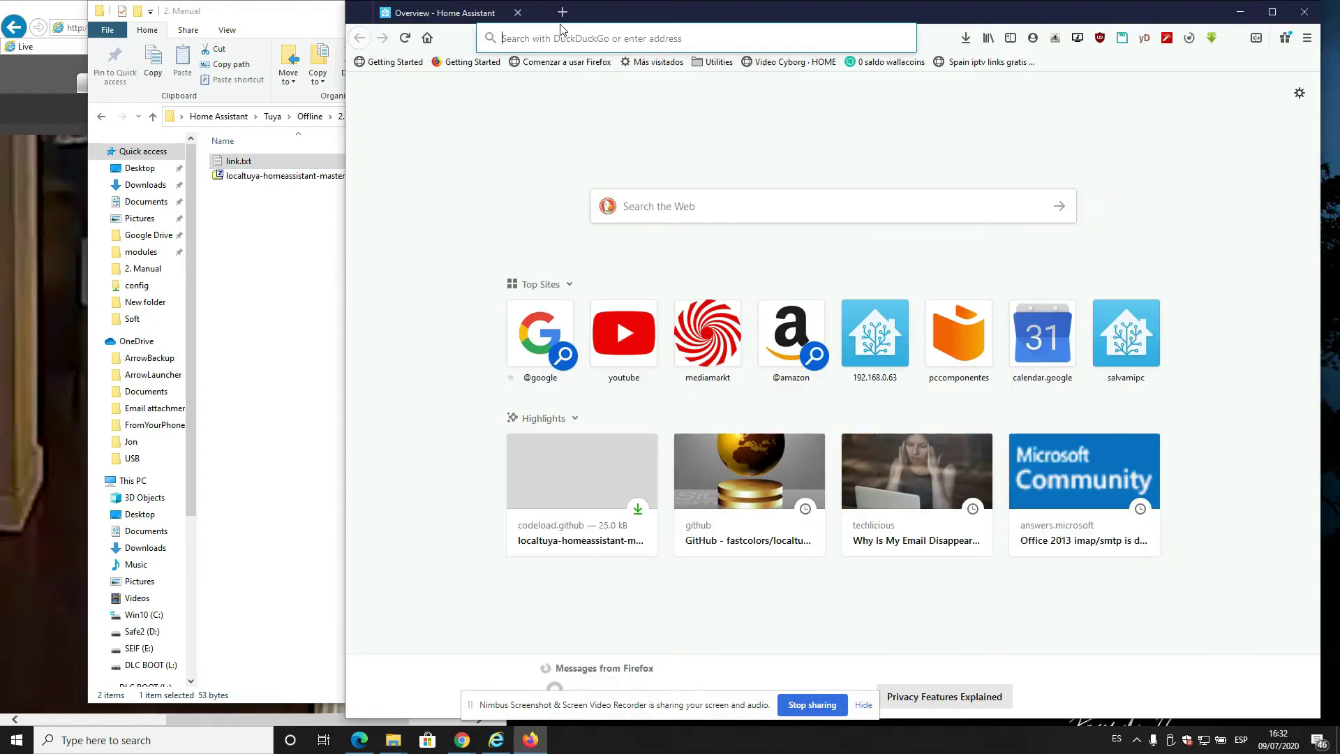
pyautogui.hotkey('ctrl', 'v')
pyautogui.press('Return')
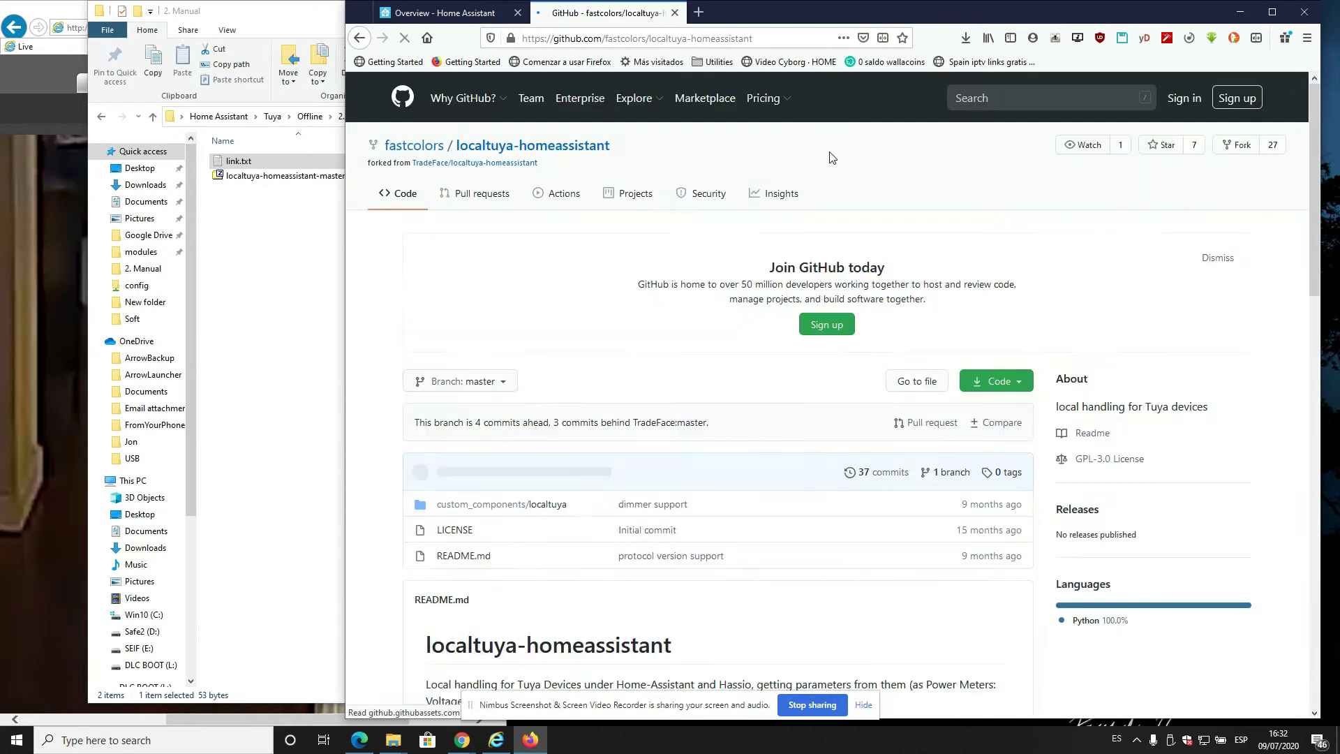
pyautogui.scroll(-1, 928, 398)
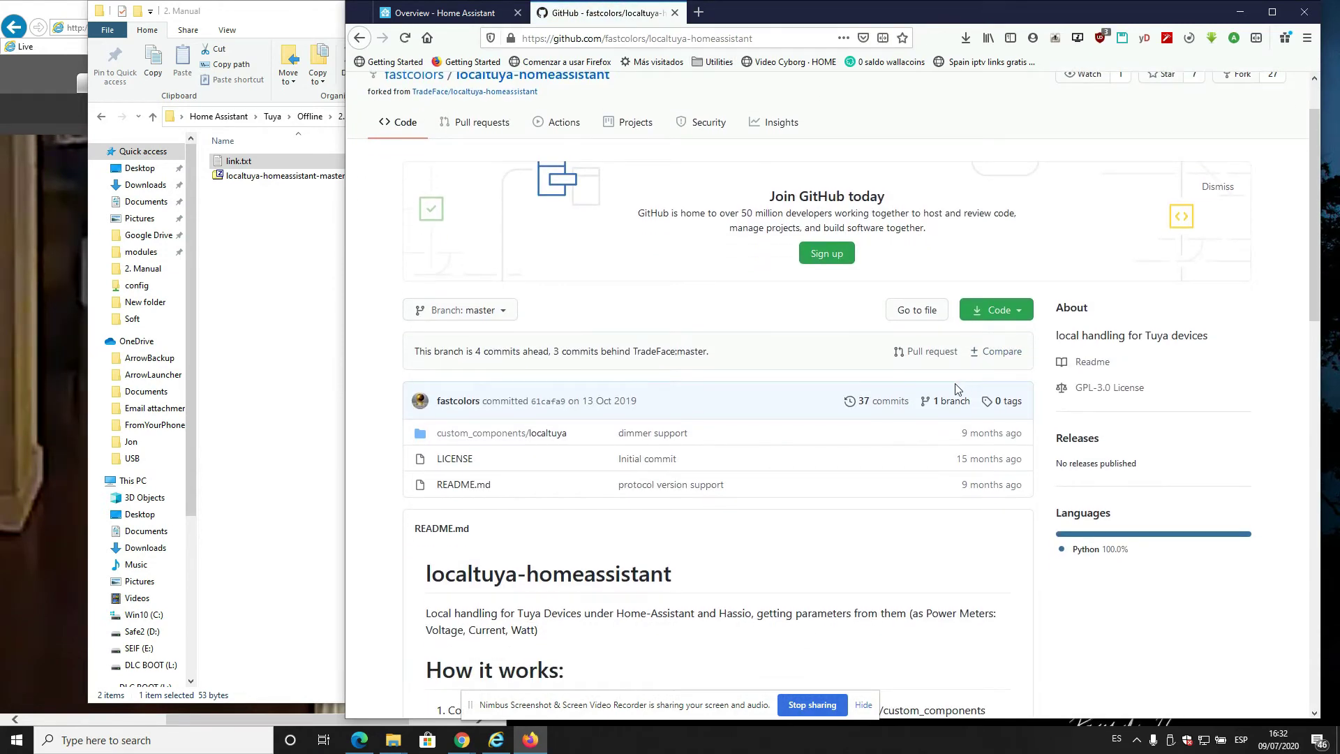
pyautogui.scroll(-1, 843, 437)
pyautogui.scroll(2, 698, 356)
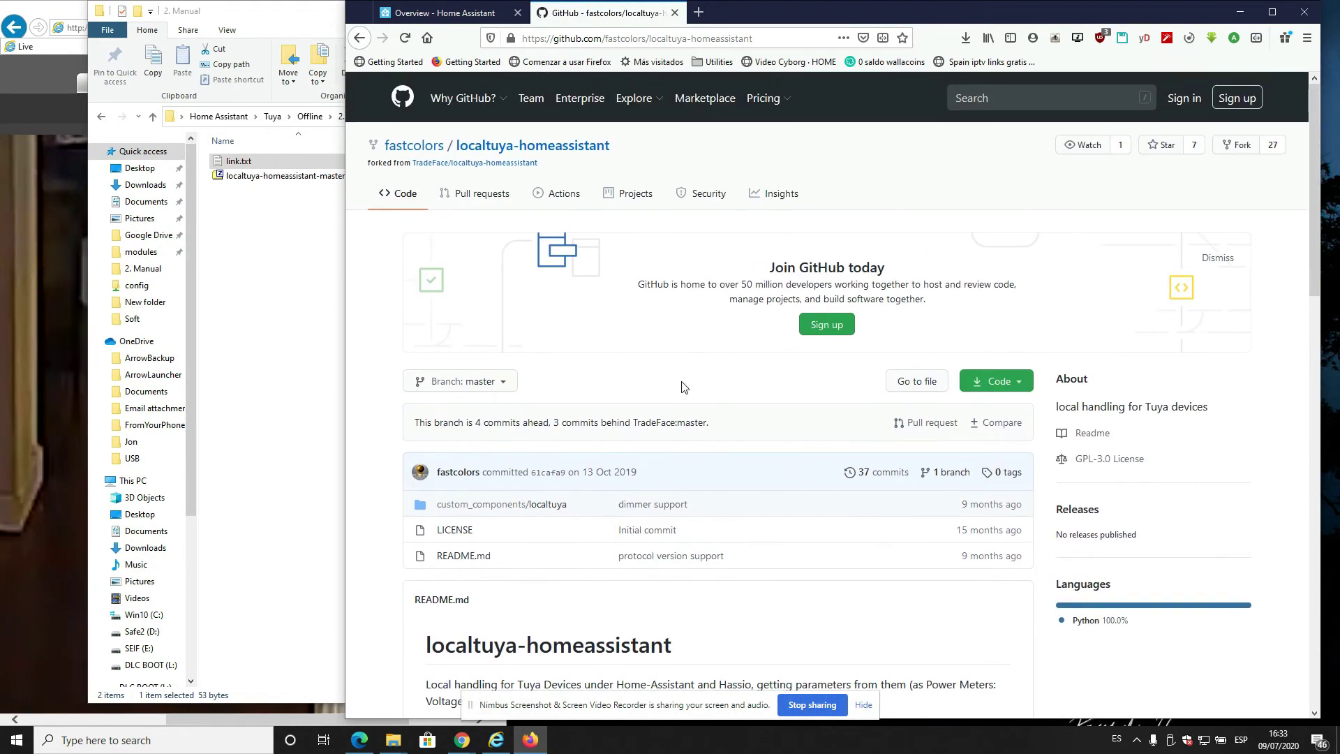
pyautogui.scroll(-1, 576, 454)
pyautogui.scroll(-1, 576, 454)
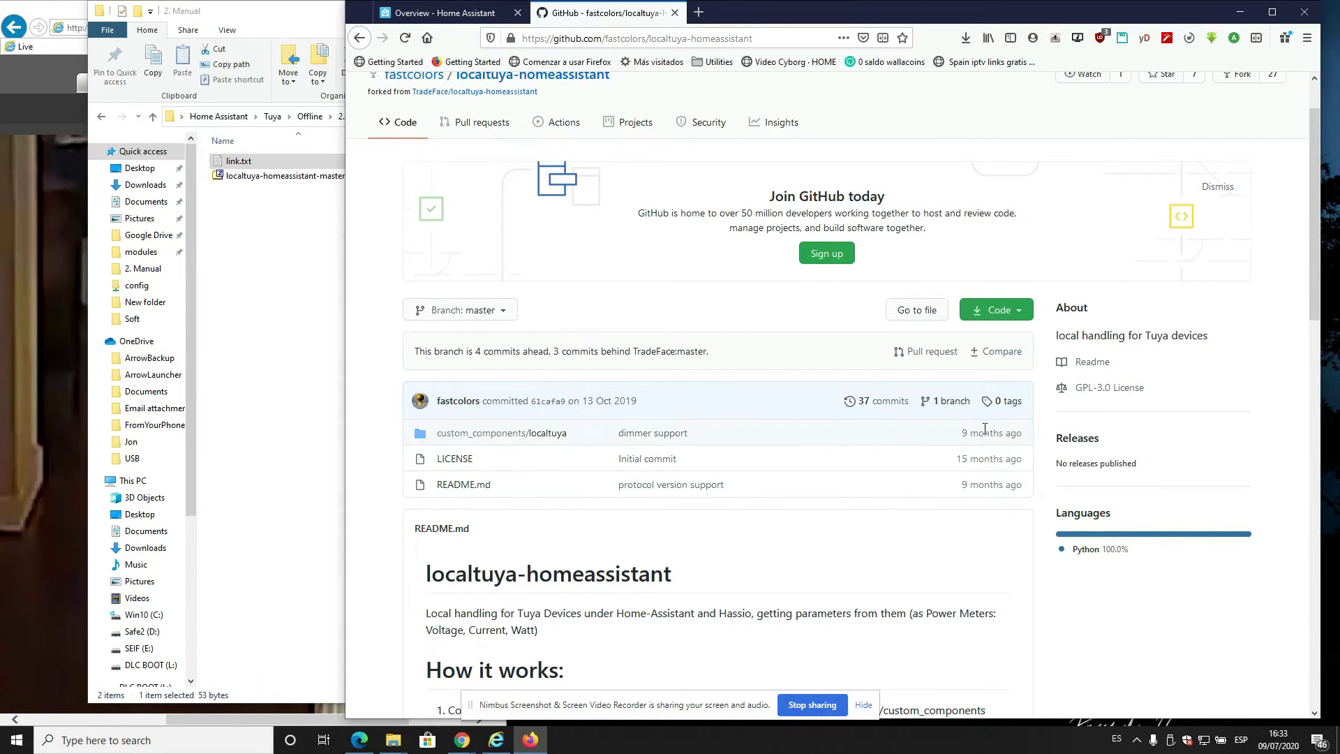
pyautogui.scroll(1, 958, 393)
# - Download the repository as a ZIP, saving localtuya-homeassistant-master(1).zip, and check the downloads list
pyautogui.click(964, 381)
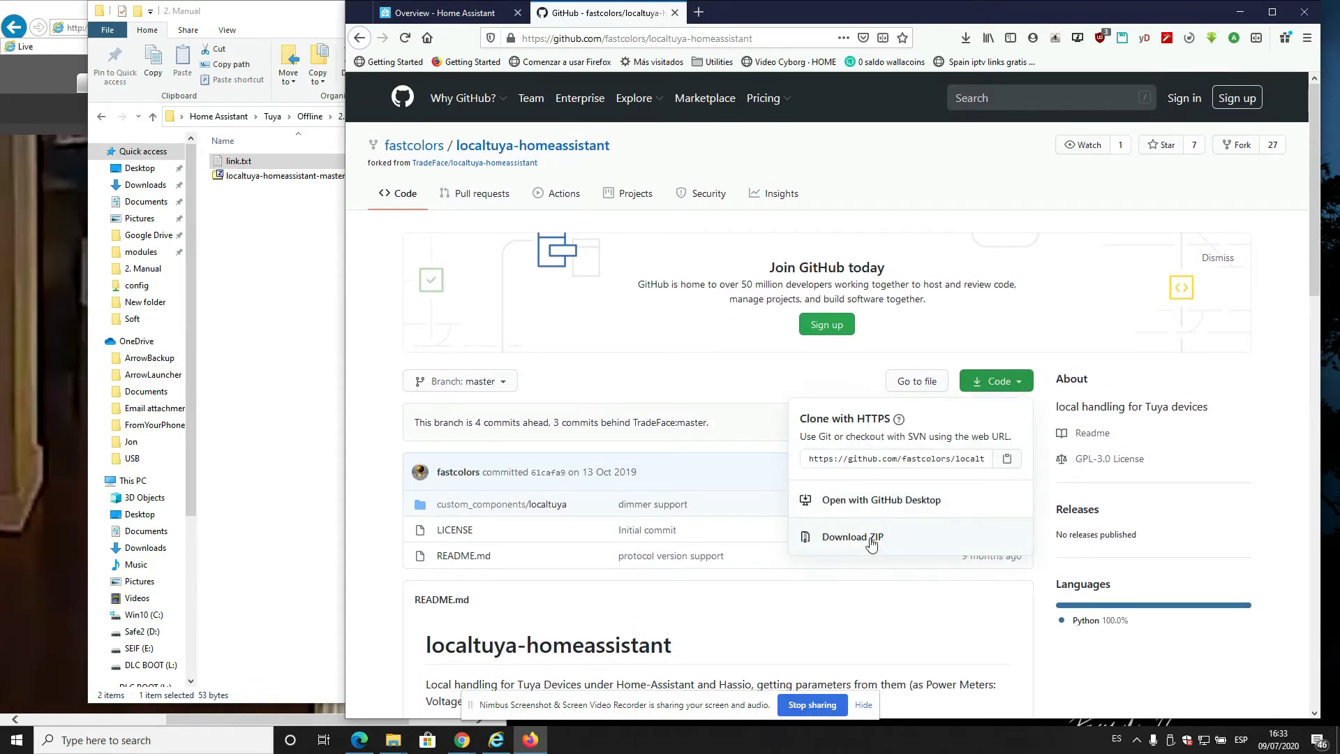
pyautogui.click(872, 541)
pyautogui.click(895, 392)
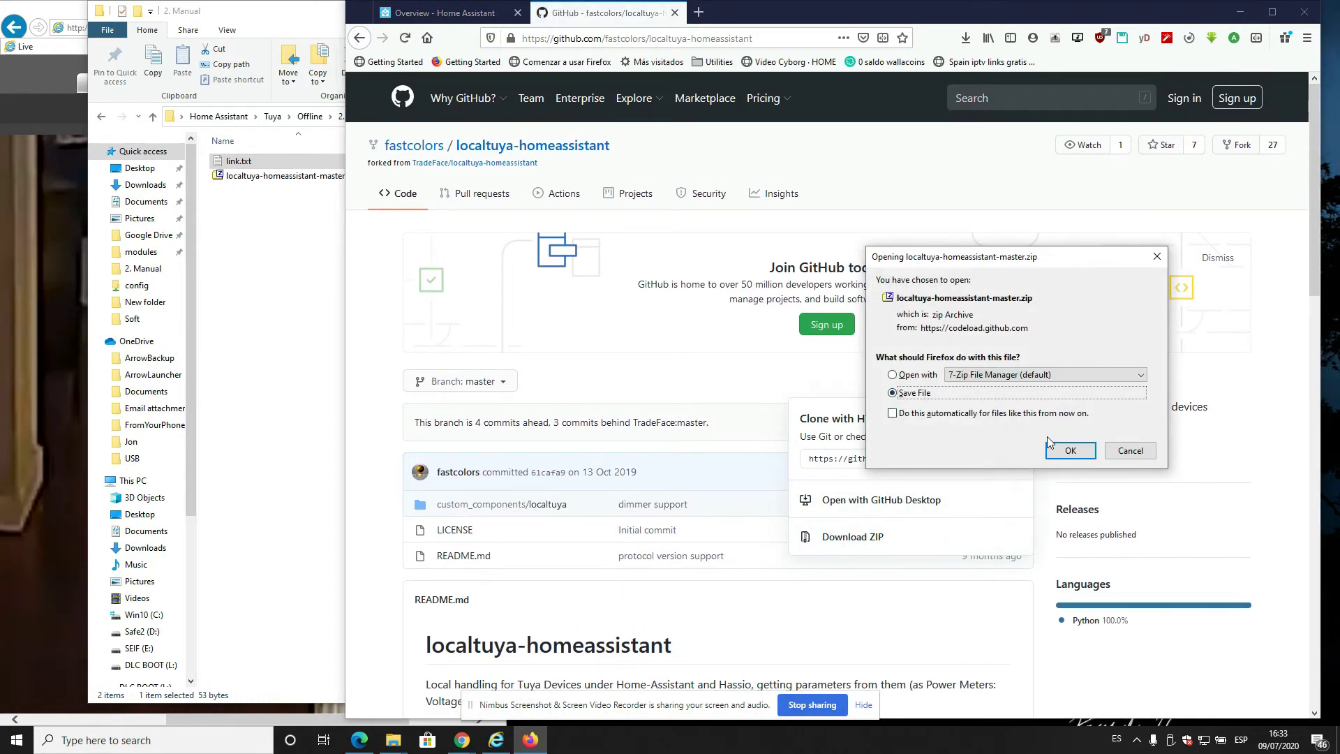
pyautogui.click(1069, 450)
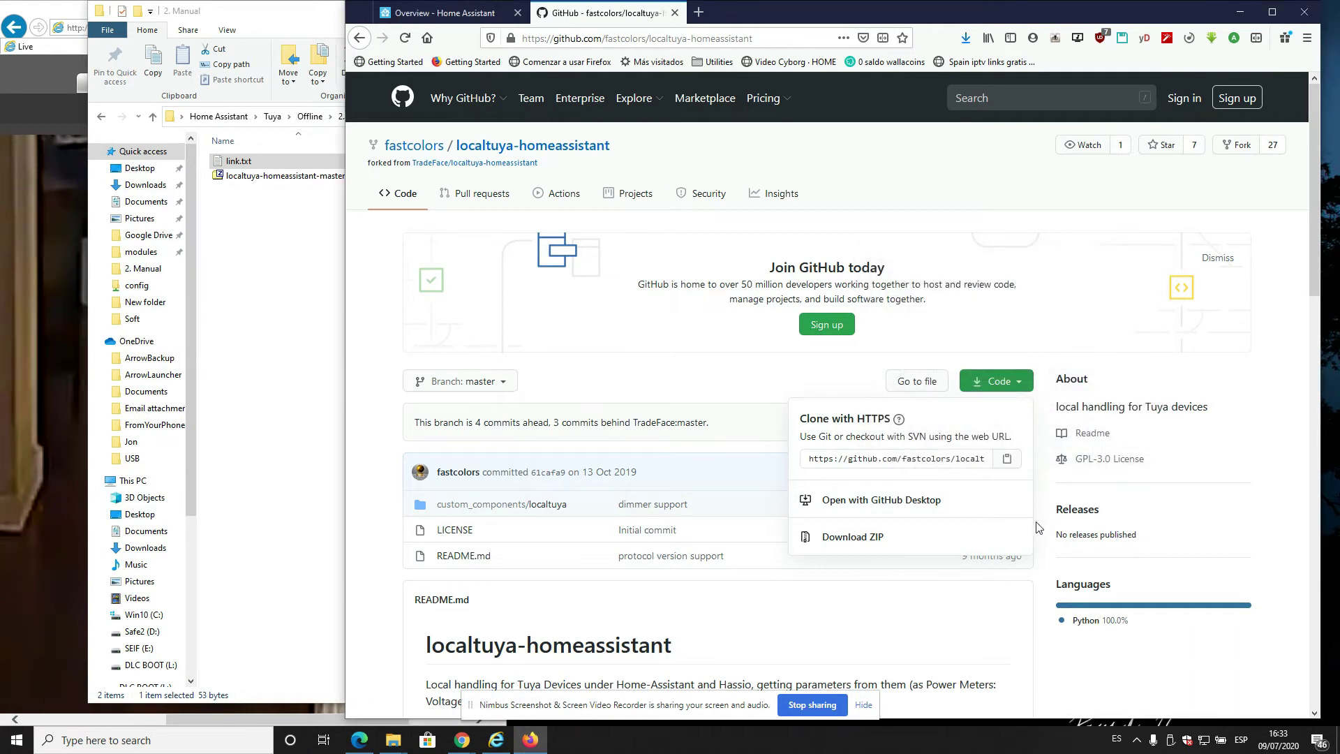
pyautogui.click(967, 39)
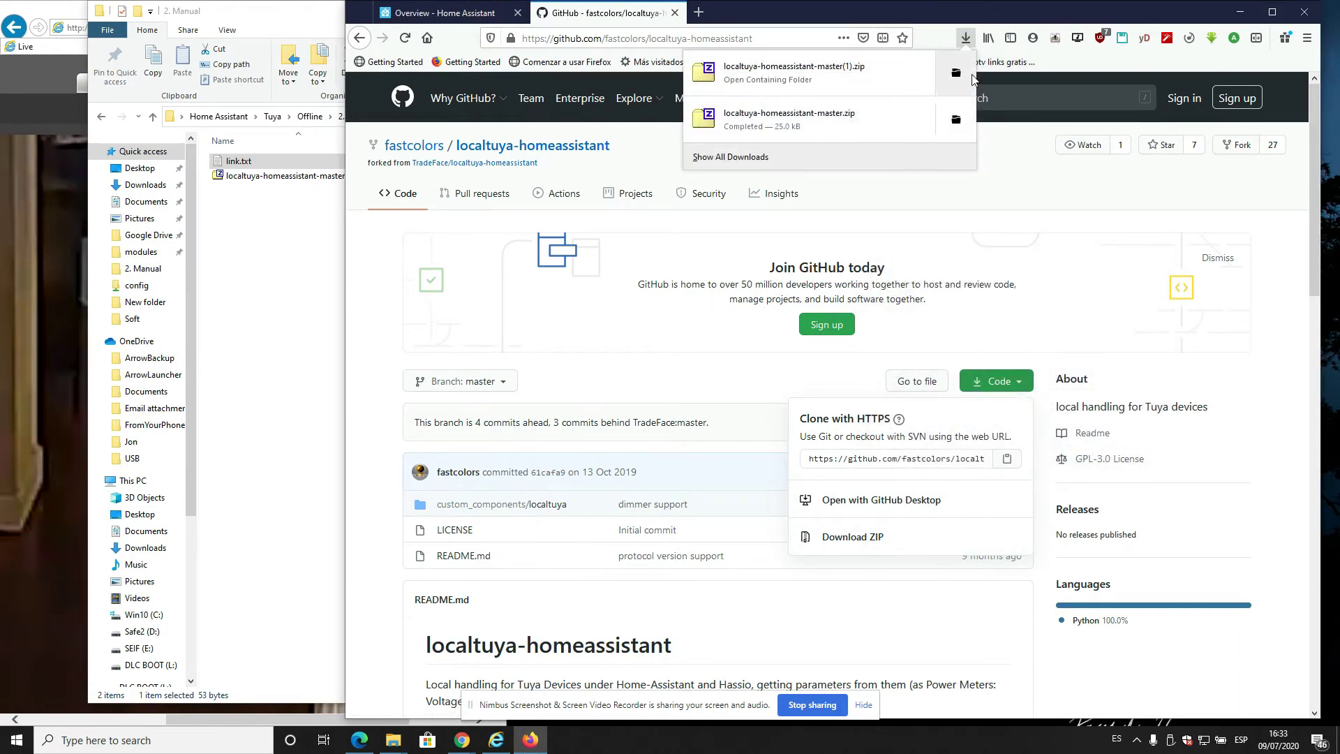
# - Open the downloaded zip and browse both it and the config share to their custom_components folders
pyautogui.click(903, 94)
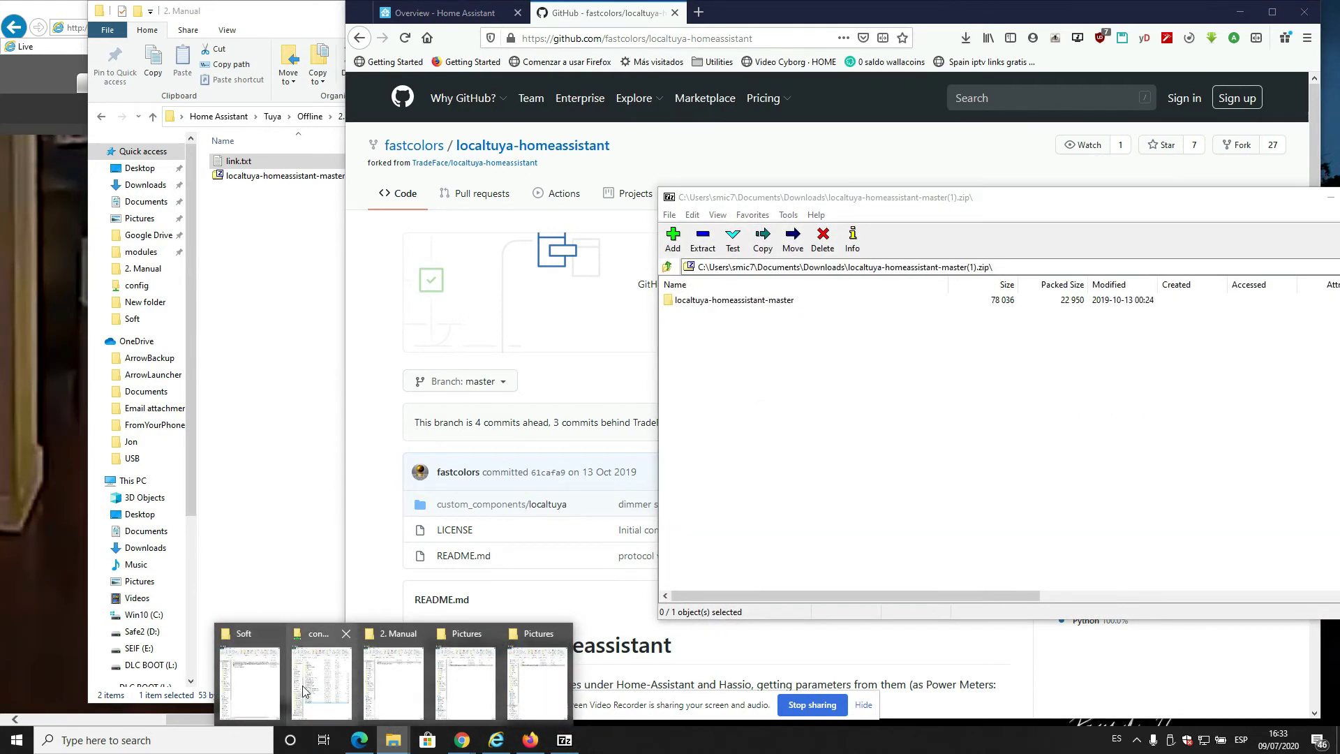
pyautogui.click(322, 674)
pyautogui.click(320, 134)
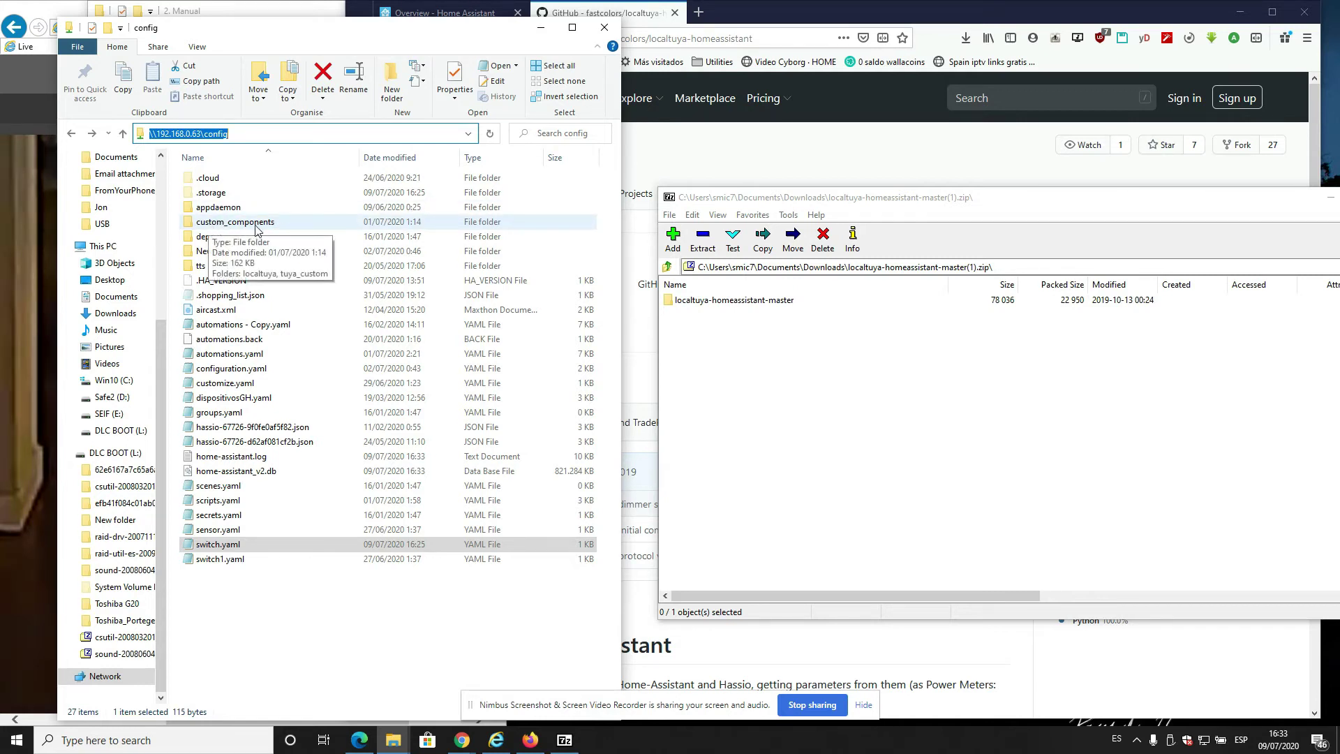
pyautogui.doubleClick(294, 230)
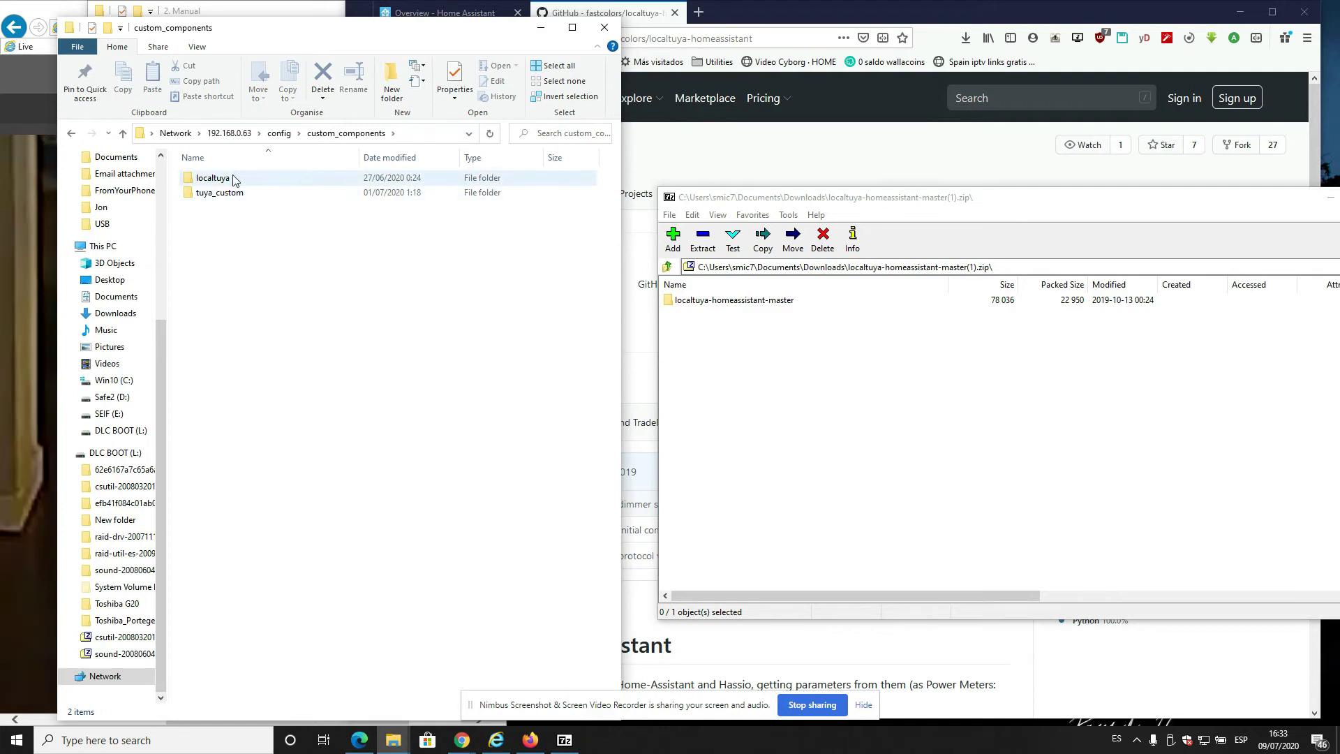
pyautogui.doubleClick(733, 300)
pyautogui.doubleClick(723, 301)
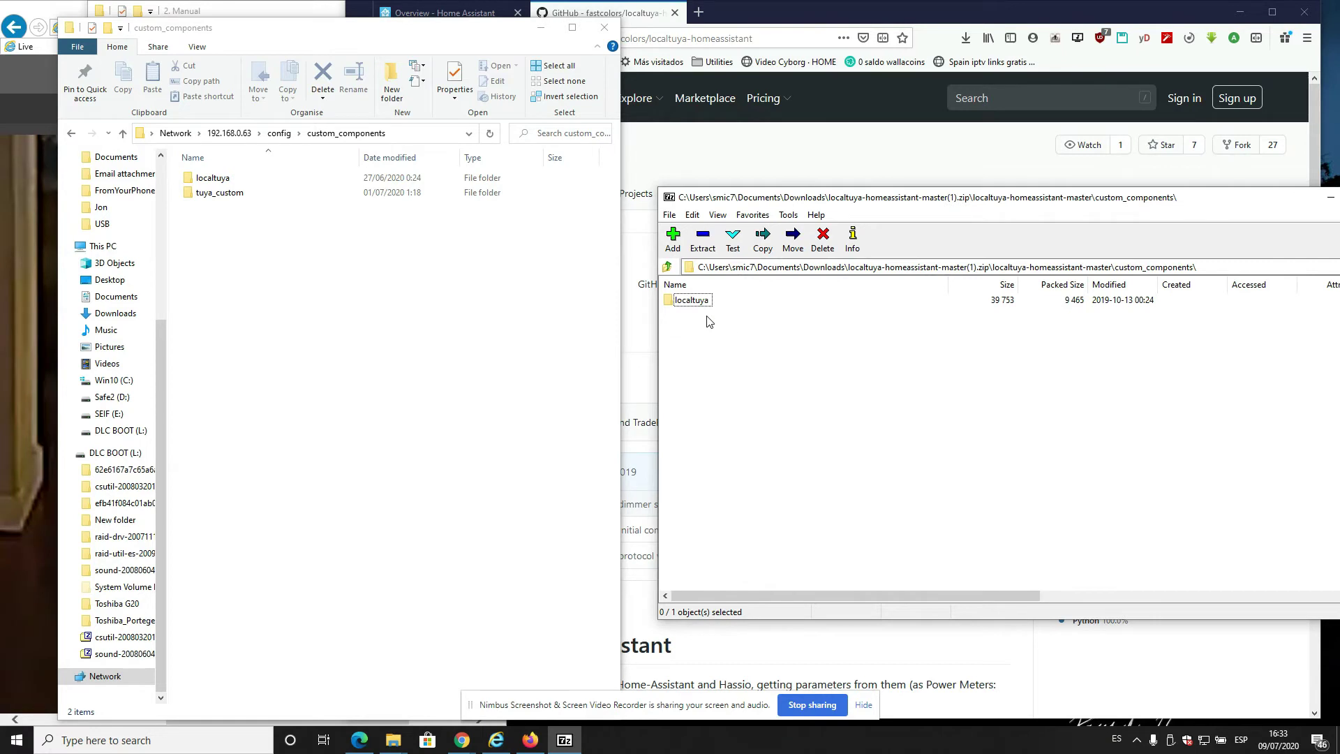
# - Drag the archive's localtuya folder into custom_components, decline replacing the existing one, and close 7-Zip
pyautogui.moveTo(700, 305); pyautogui.dragTo(323, 321)
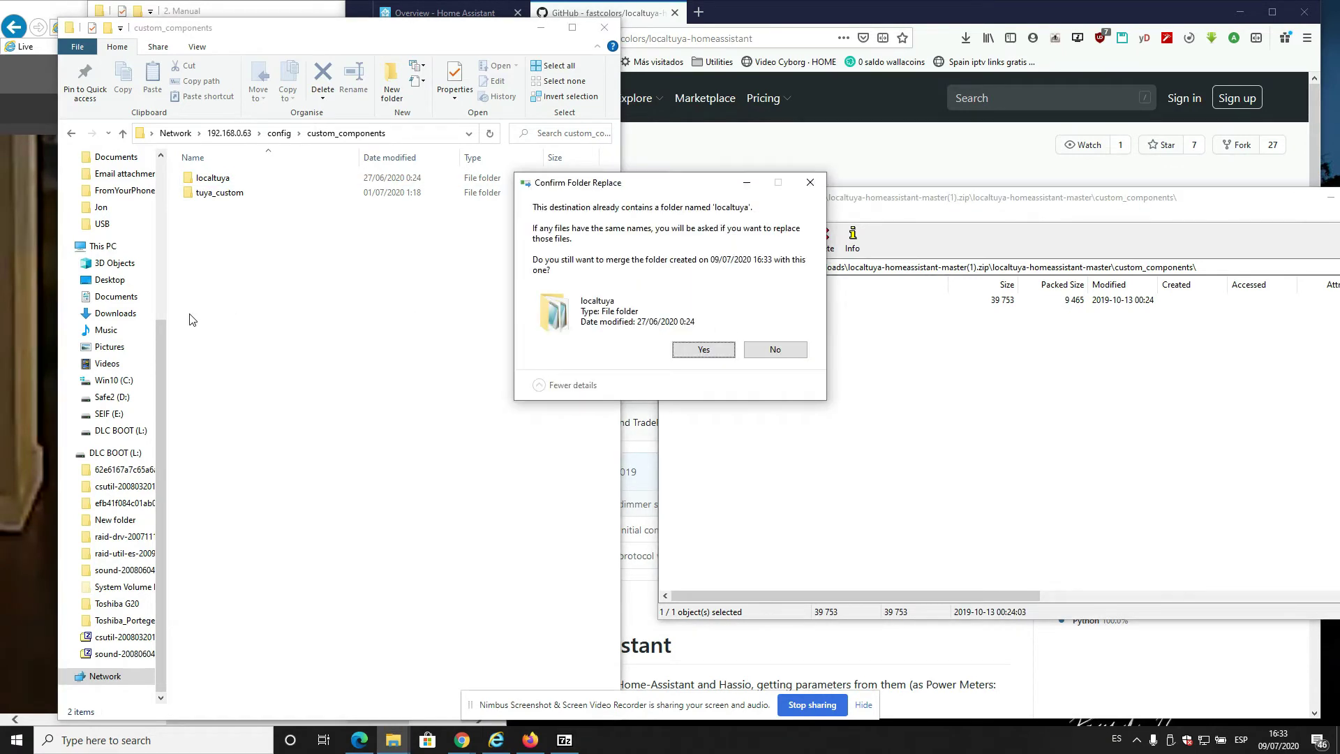
pyautogui.click(777, 352)
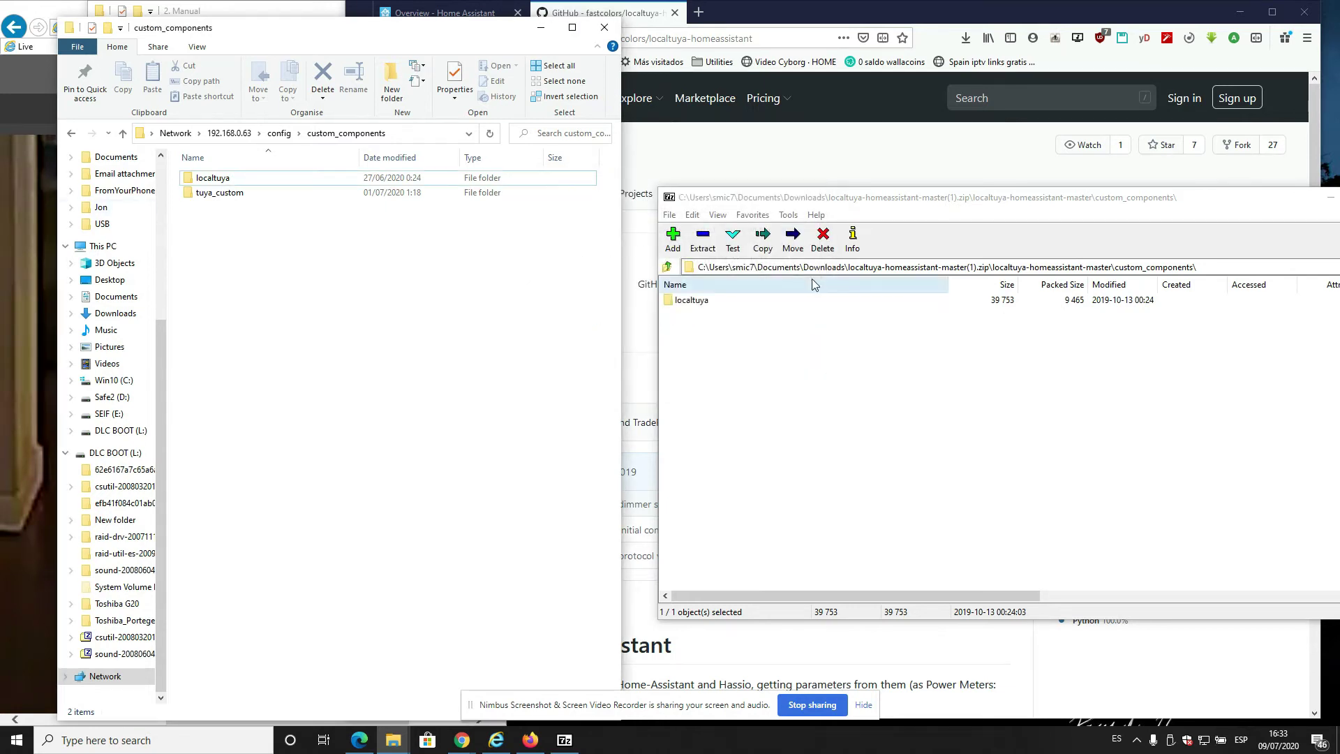
pyautogui.moveTo(1246, 207); pyautogui.dragTo(1106, 249)
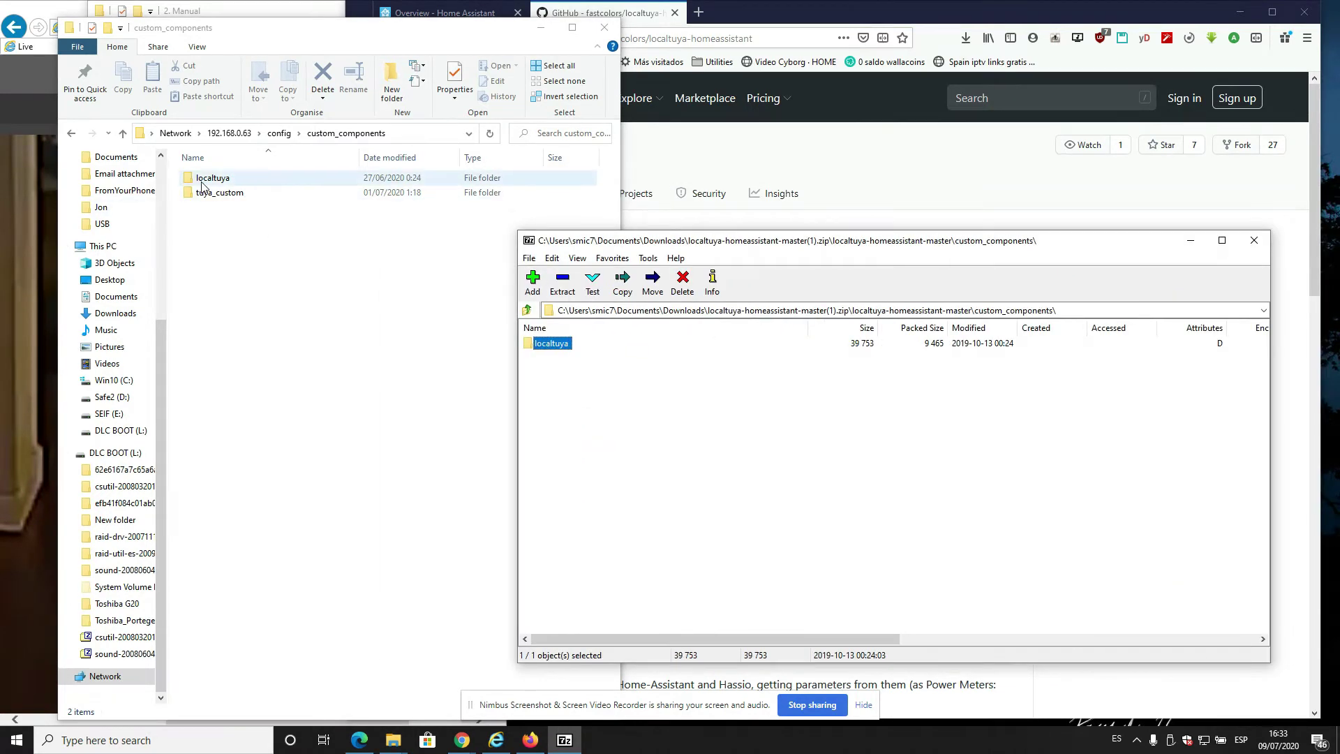
pyautogui.click(1253, 240)
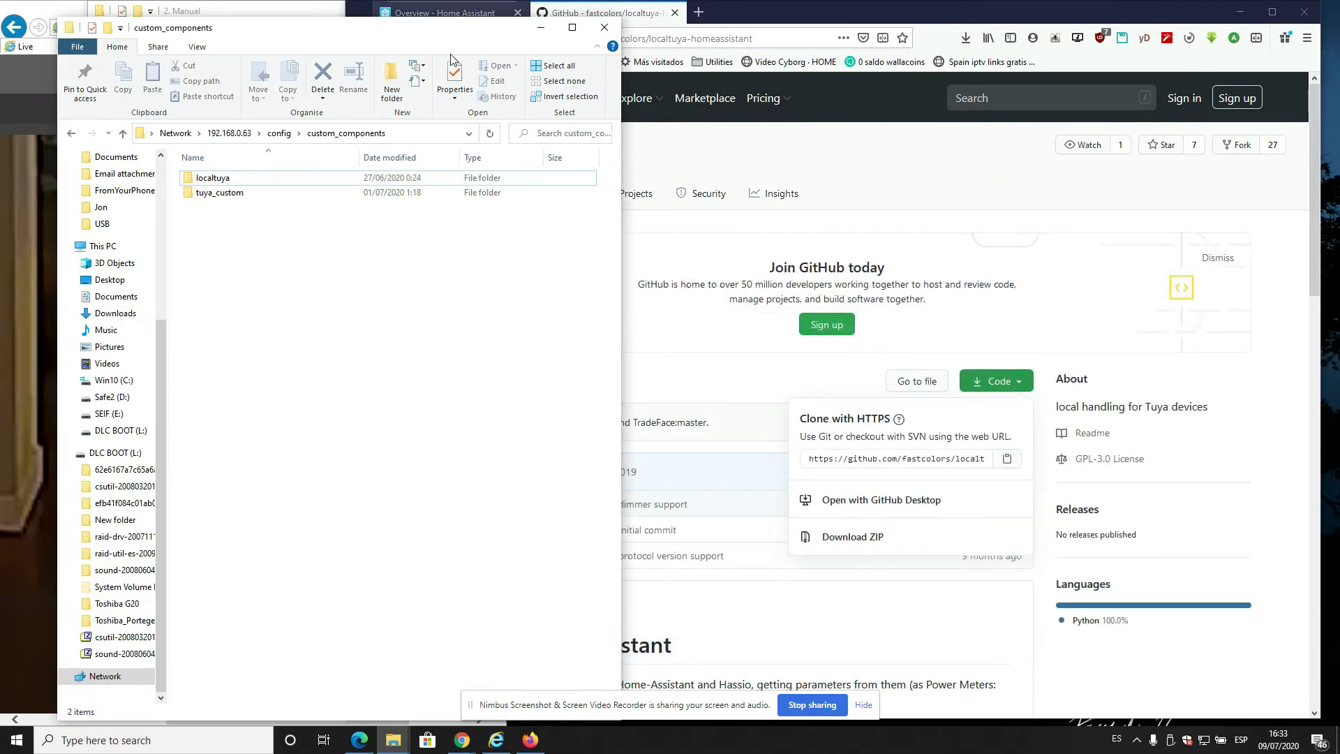
# - Return to the config folder and open switch.yaml
pyautogui.click(72, 134)
pyautogui.click(72, 134)
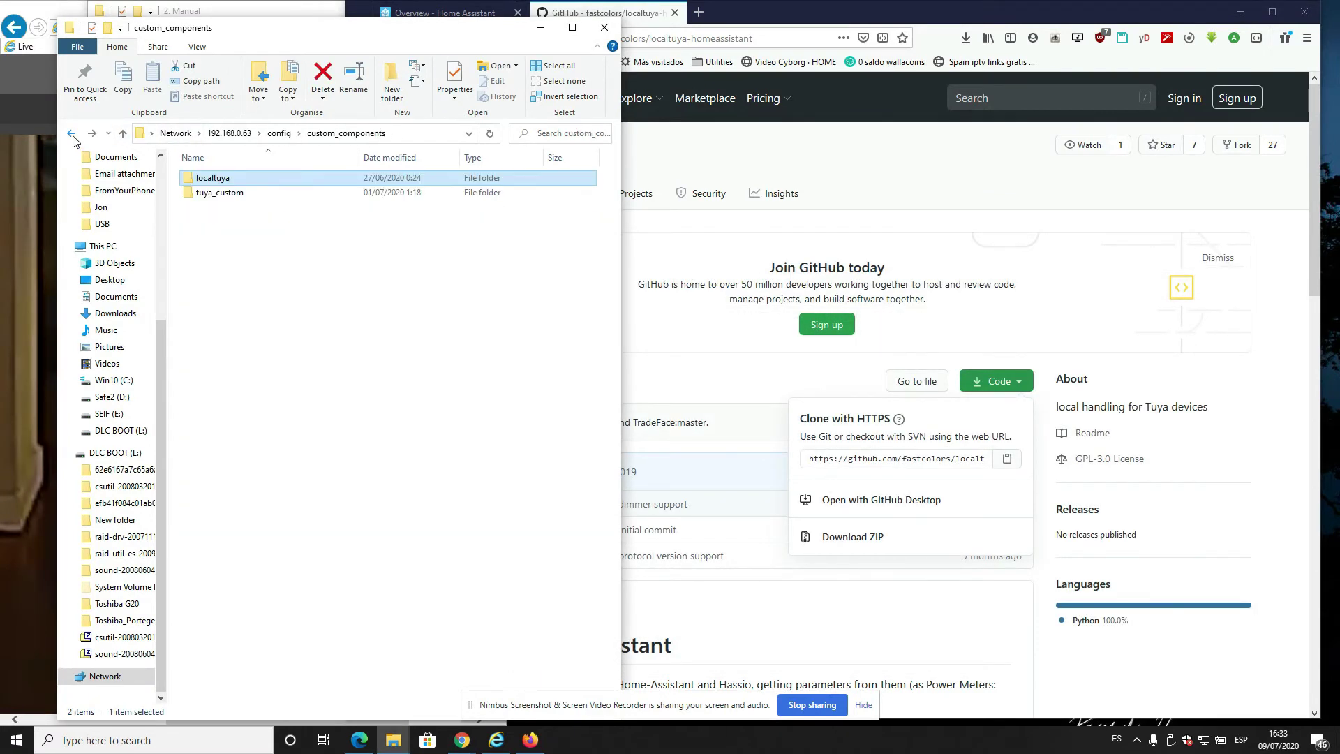
pyautogui.click(281, 133)
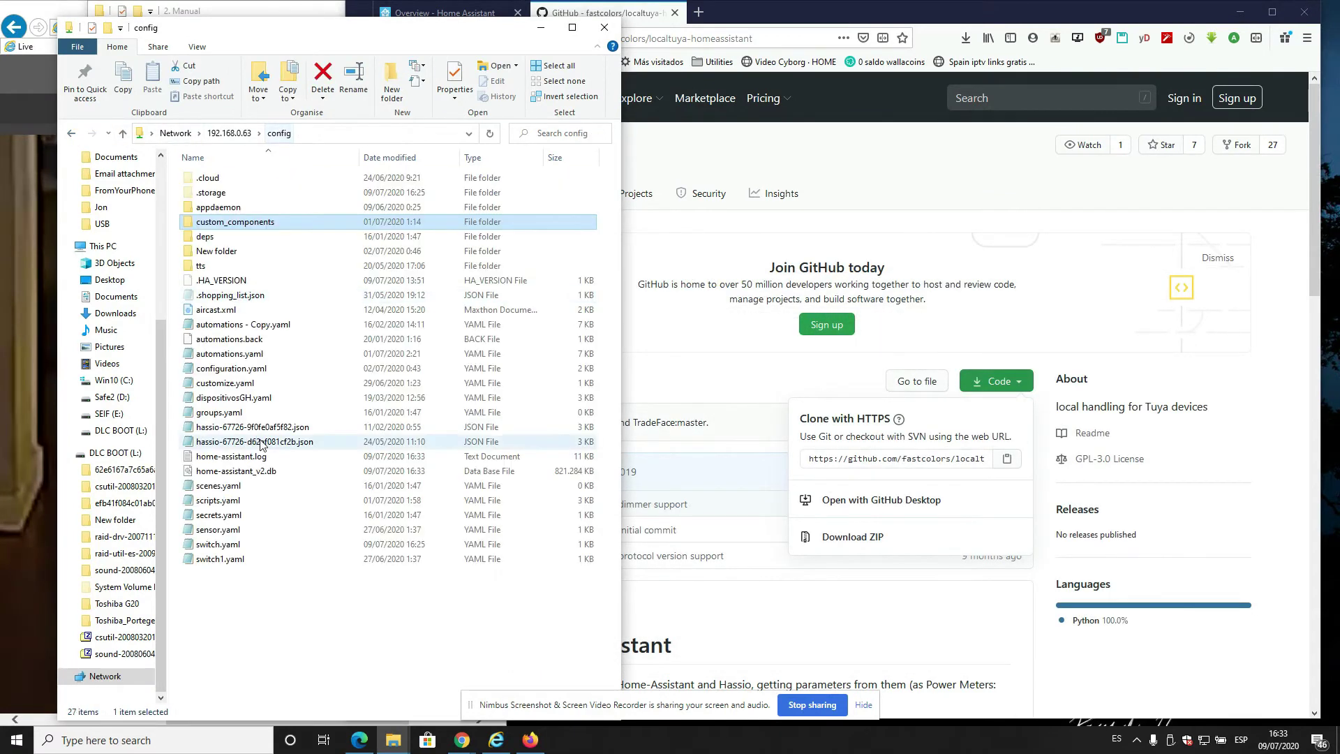
pyautogui.doubleClick(229, 549)
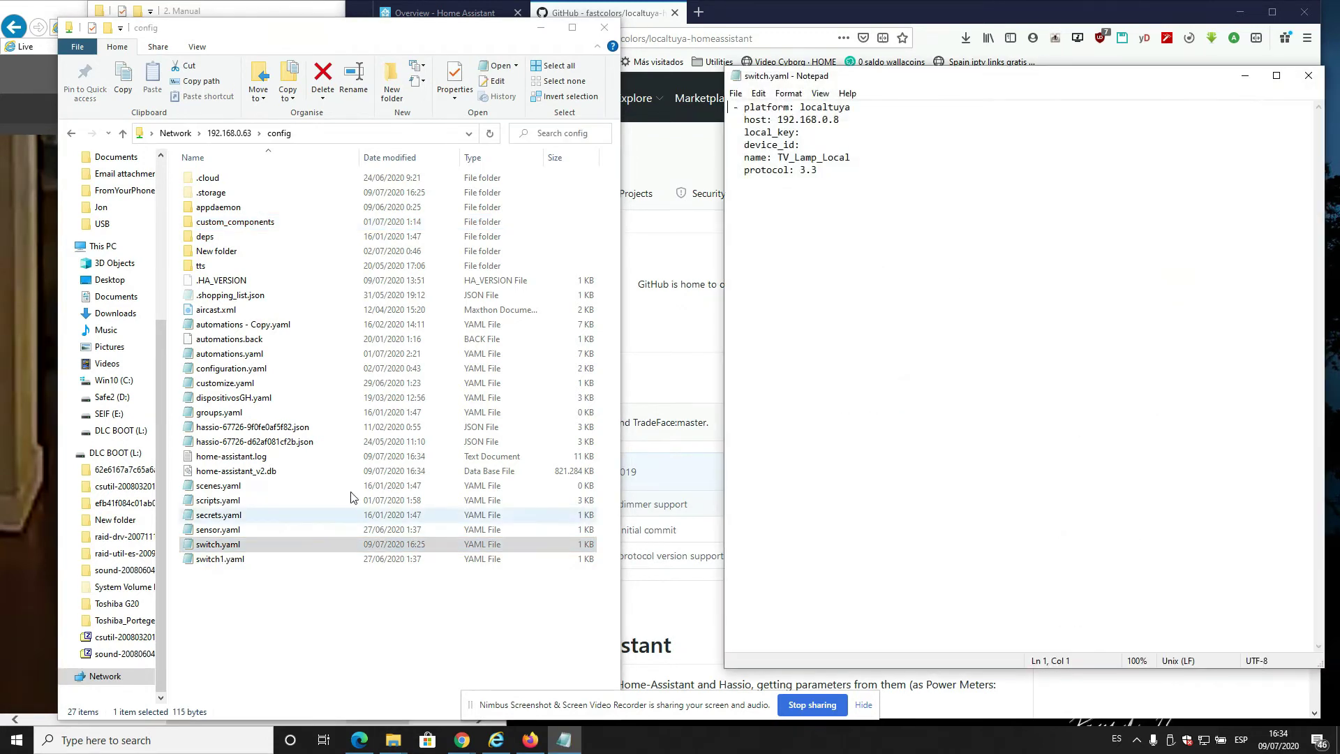
# - Review switch.yaml's host 192.168.0.8, empty local_key and device_id, and localtuya platform lines
pyautogui.moveTo(906, 79); pyautogui.dragTo(260, 140)
pyautogui.moveTo(194, 180); pyautogui.dragTo(133, 180)
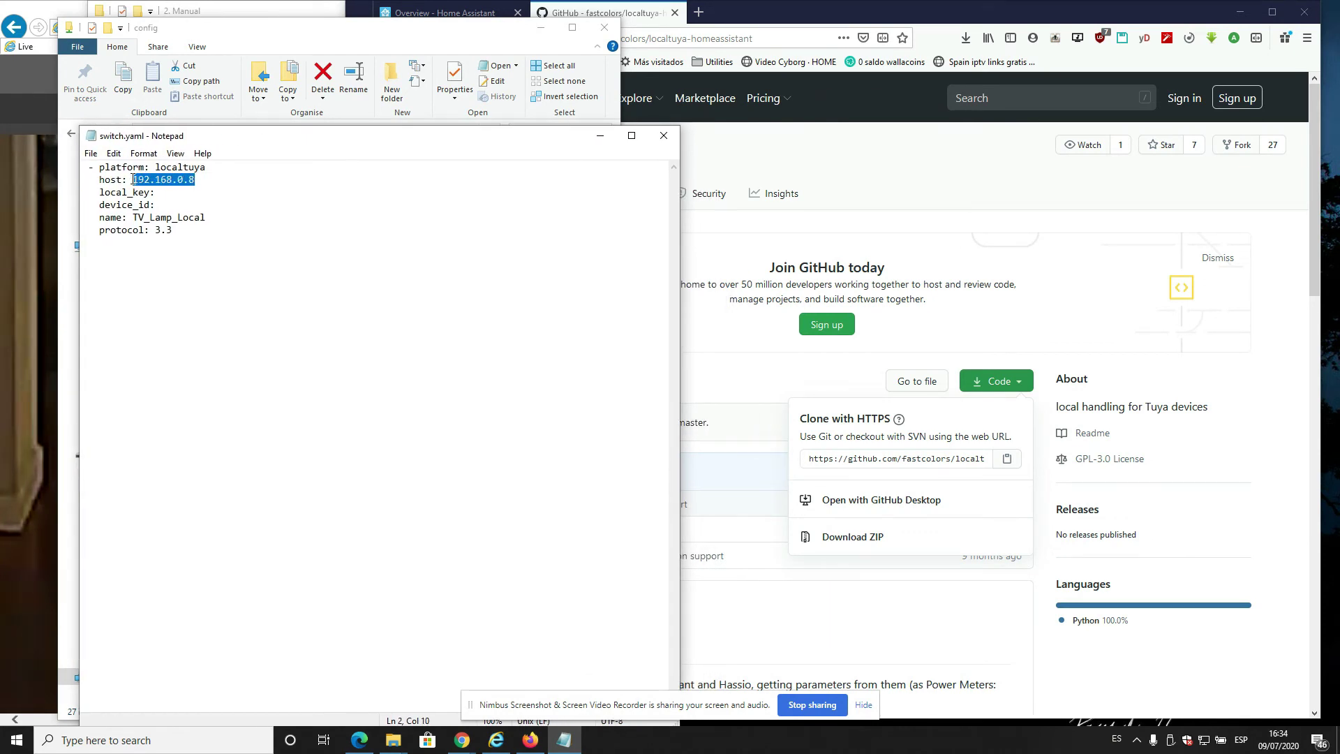
pyautogui.doubleClick(144, 191)
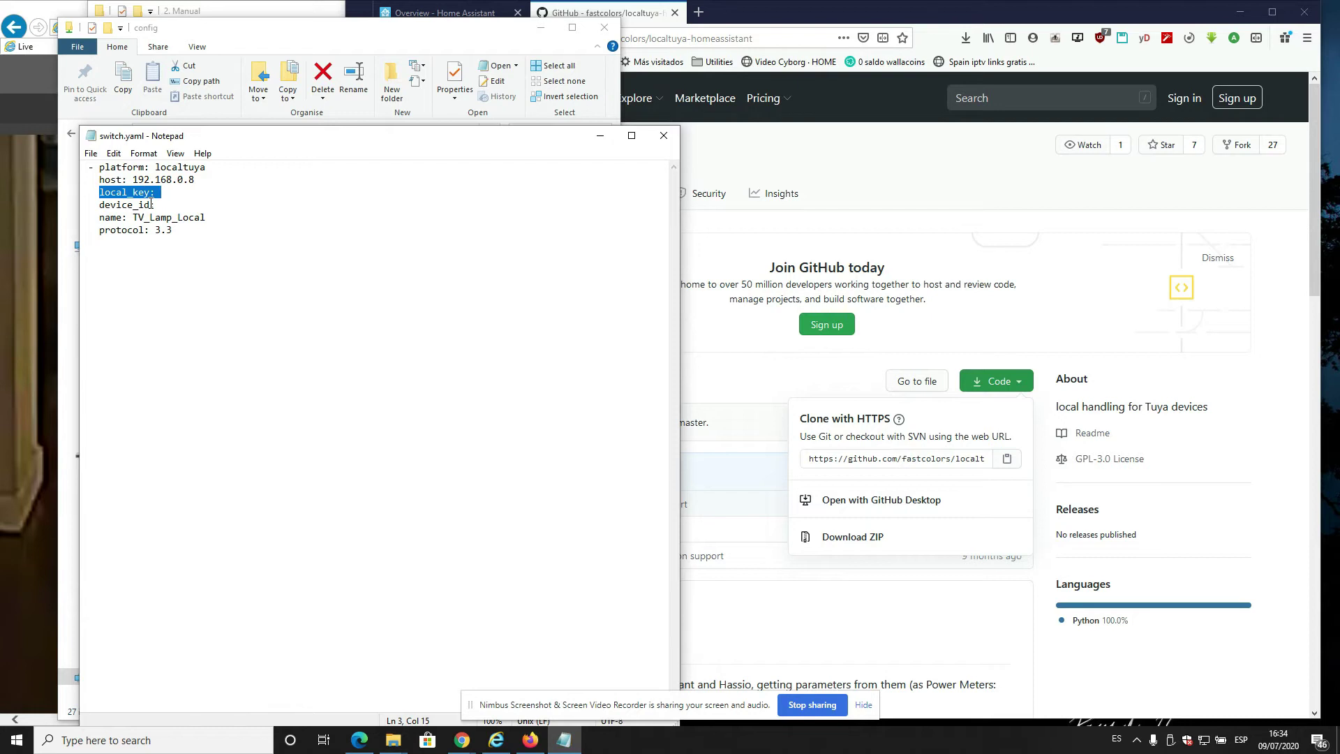
pyautogui.doubleClick(151, 204)
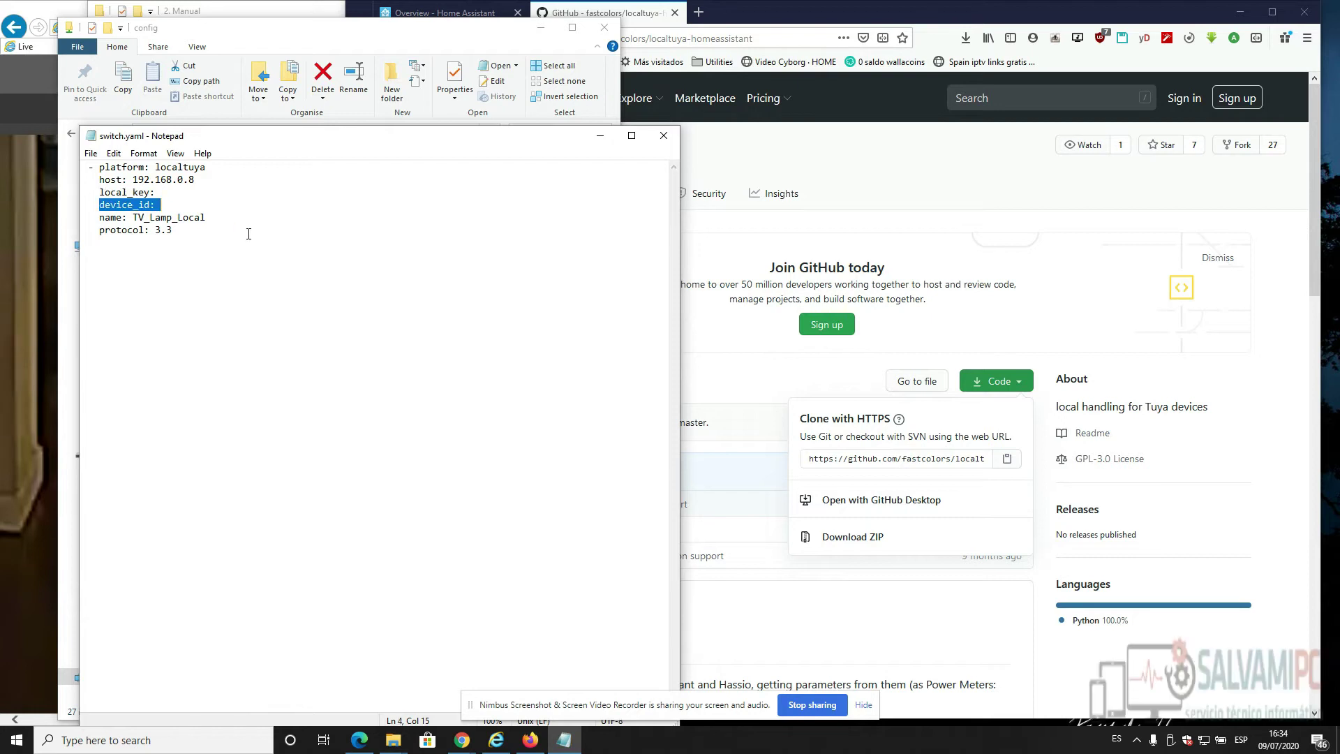
pyautogui.doubleClick(175, 167)
# - Check the installed localtuya folder in custom_components, then return to the config folder
pyautogui.moveTo(209, 136); pyautogui.dragTo(786, 80)
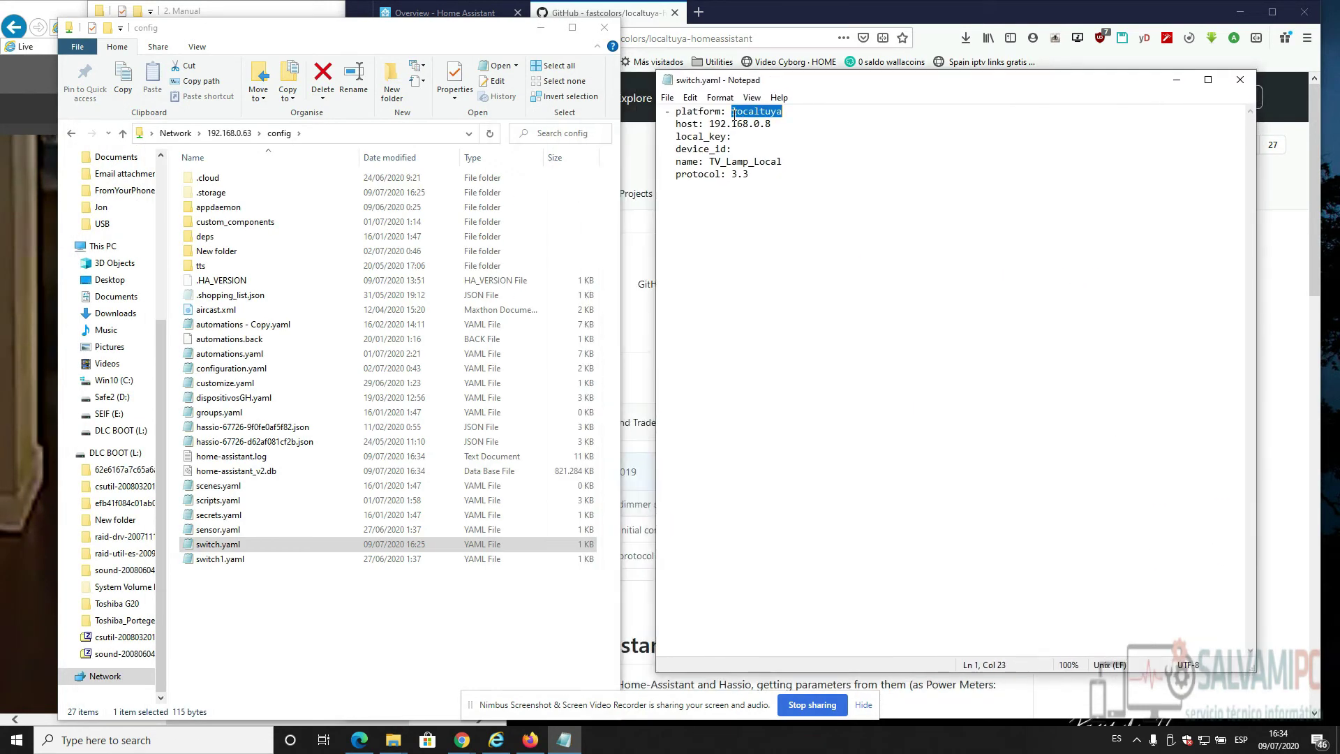
pyautogui.doubleClick(260, 221)
pyautogui.click(205, 178)
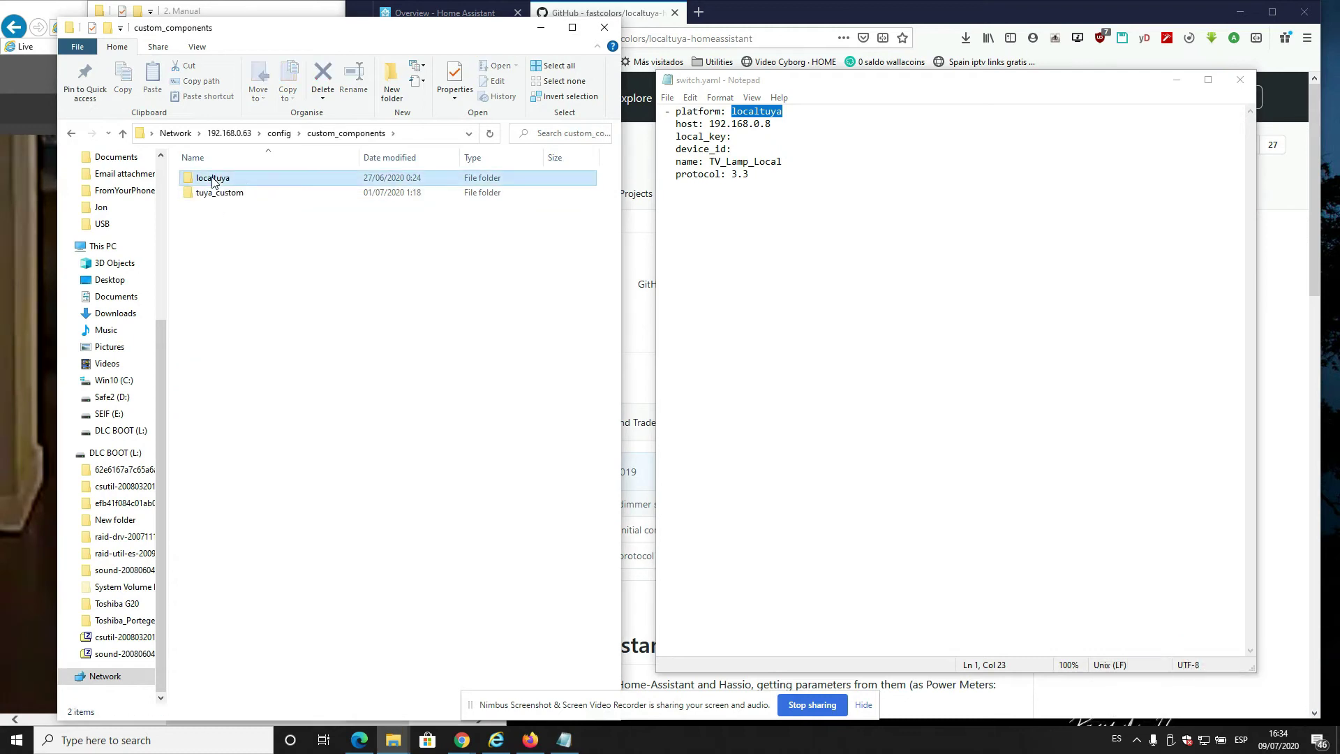
pyautogui.click(279, 134)
# - Highlight the name TV_Lamp_Local, protocol 3.3 and host 192.168.0.8 lines in switch.yaml
pyautogui.moveTo(889, 80); pyautogui.dragTo(280, 108)
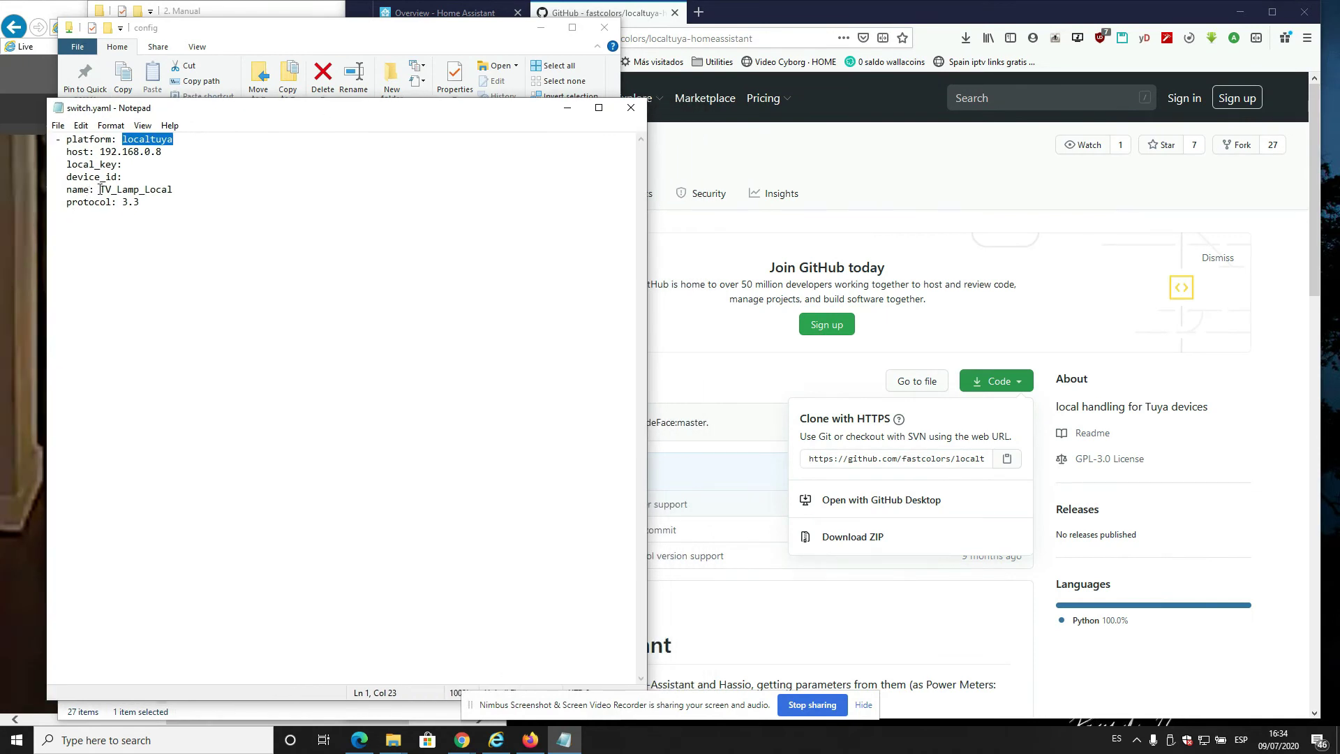
pyautogui.moveTo(98, 189); pyautogui.dragTo(172, 189)
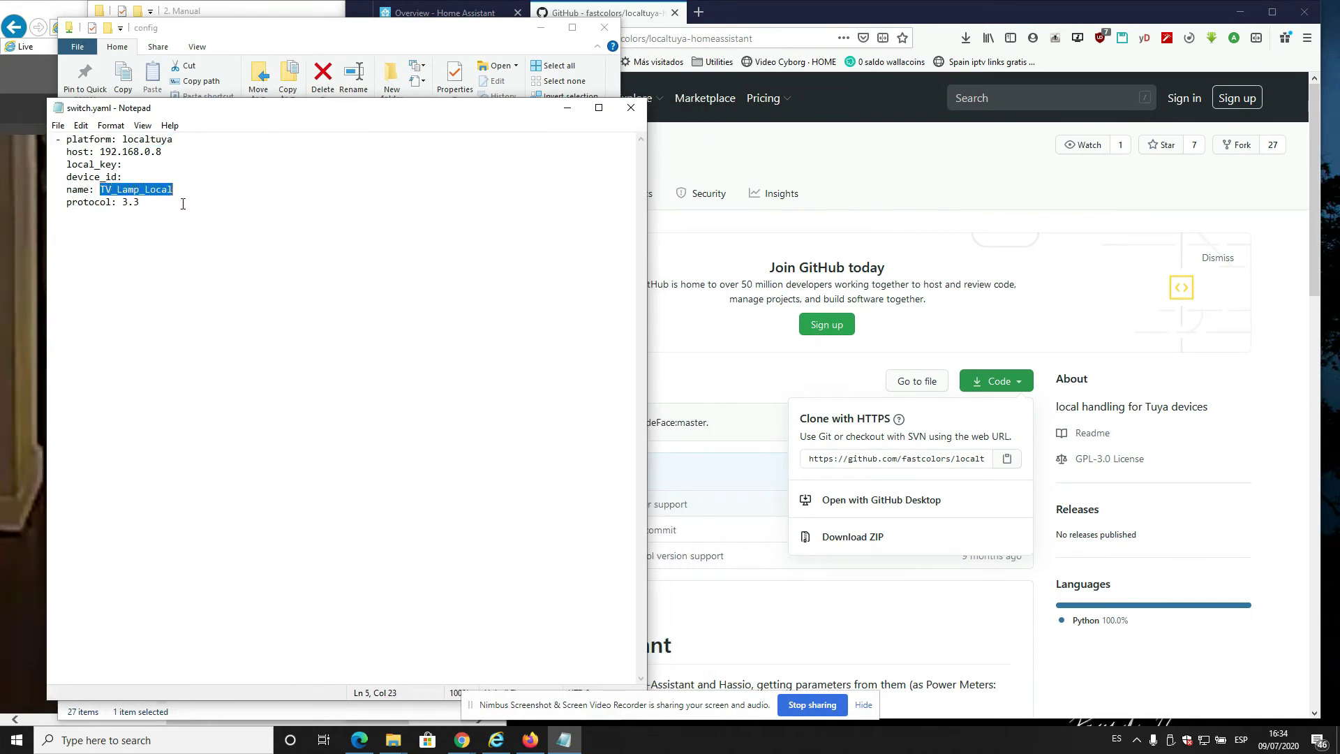
pyautogui.click(156, 202)
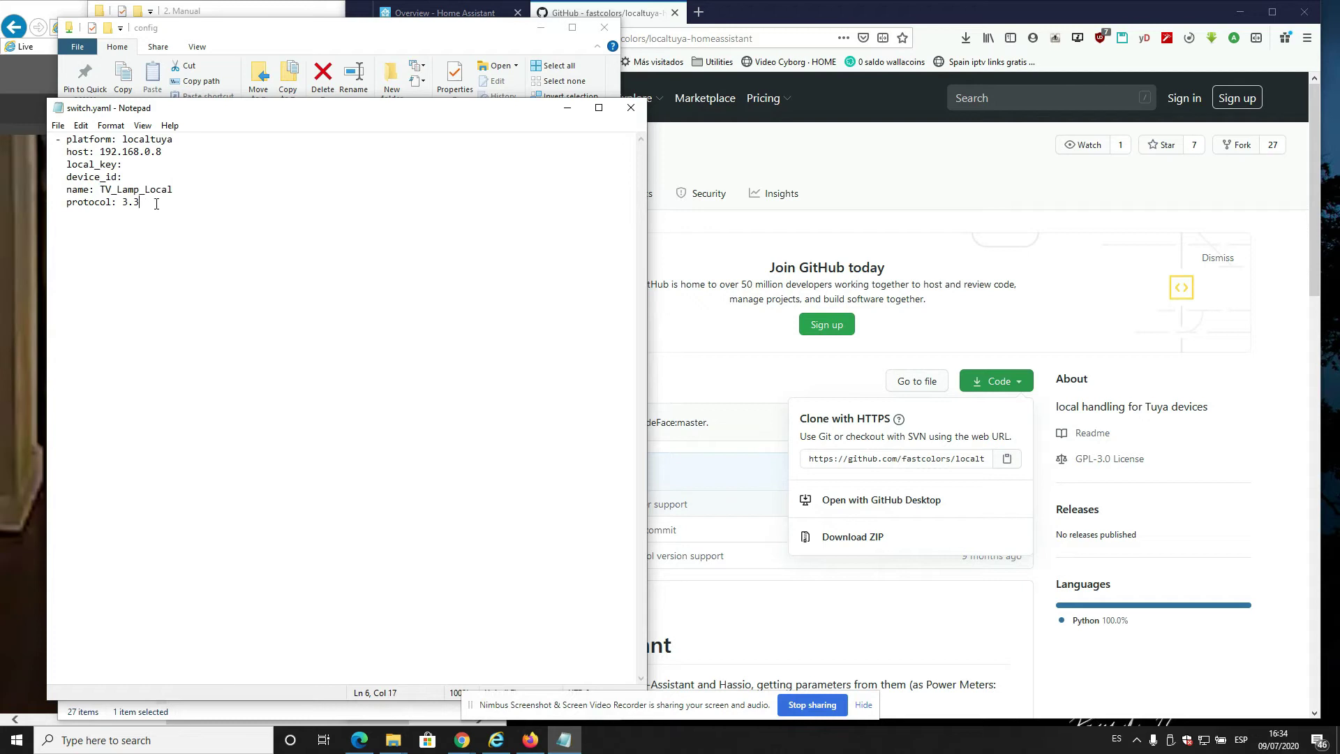
pyautogui.moveTo(160, 206); pyautogui.dragTo(71, 207)
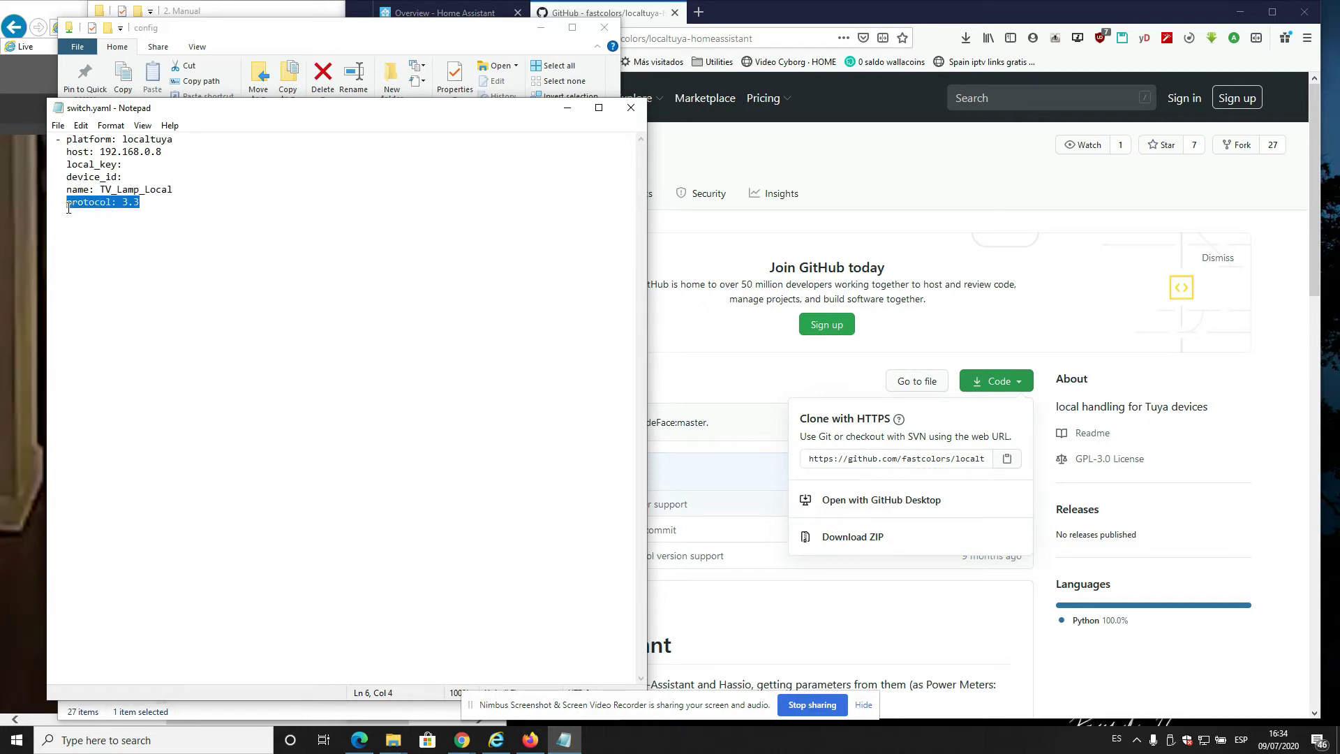
pyautogui.click(166, 203)
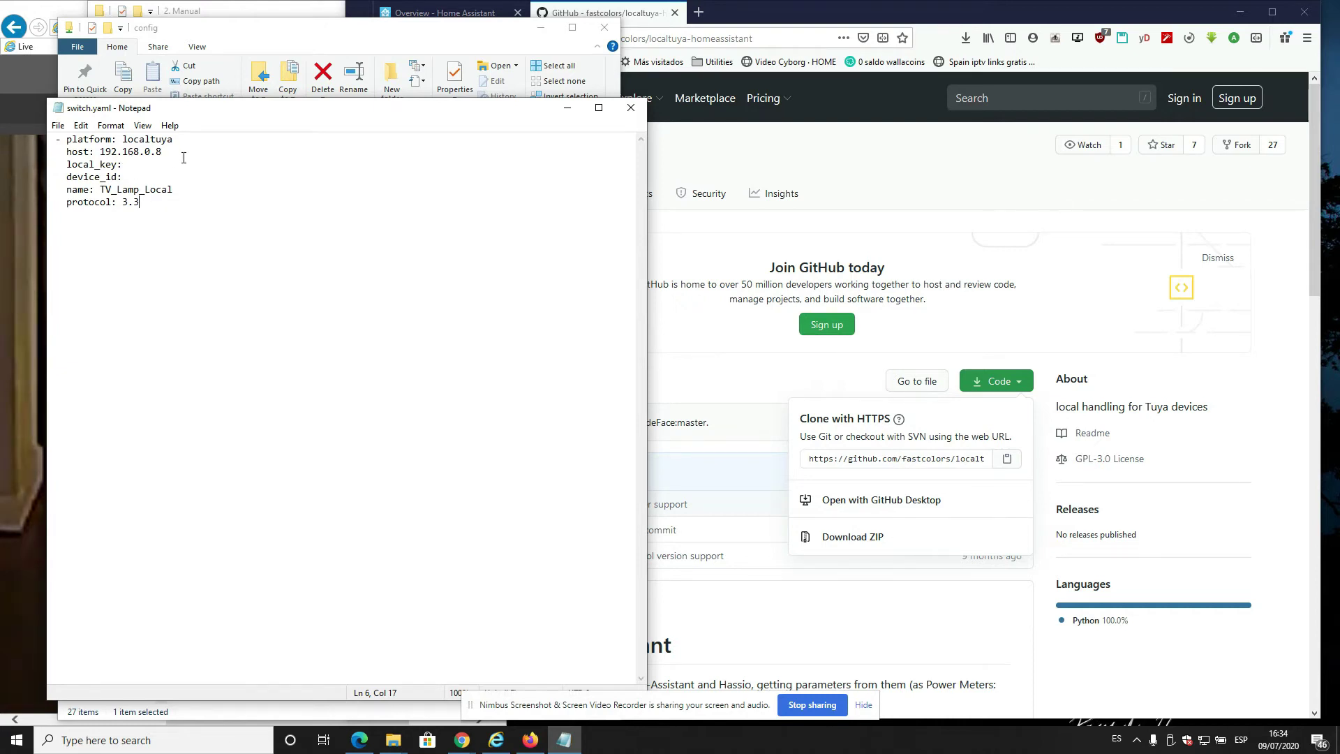
pyautogui.moveTo(188, 154); pyautogui.dragTo(101, 155)
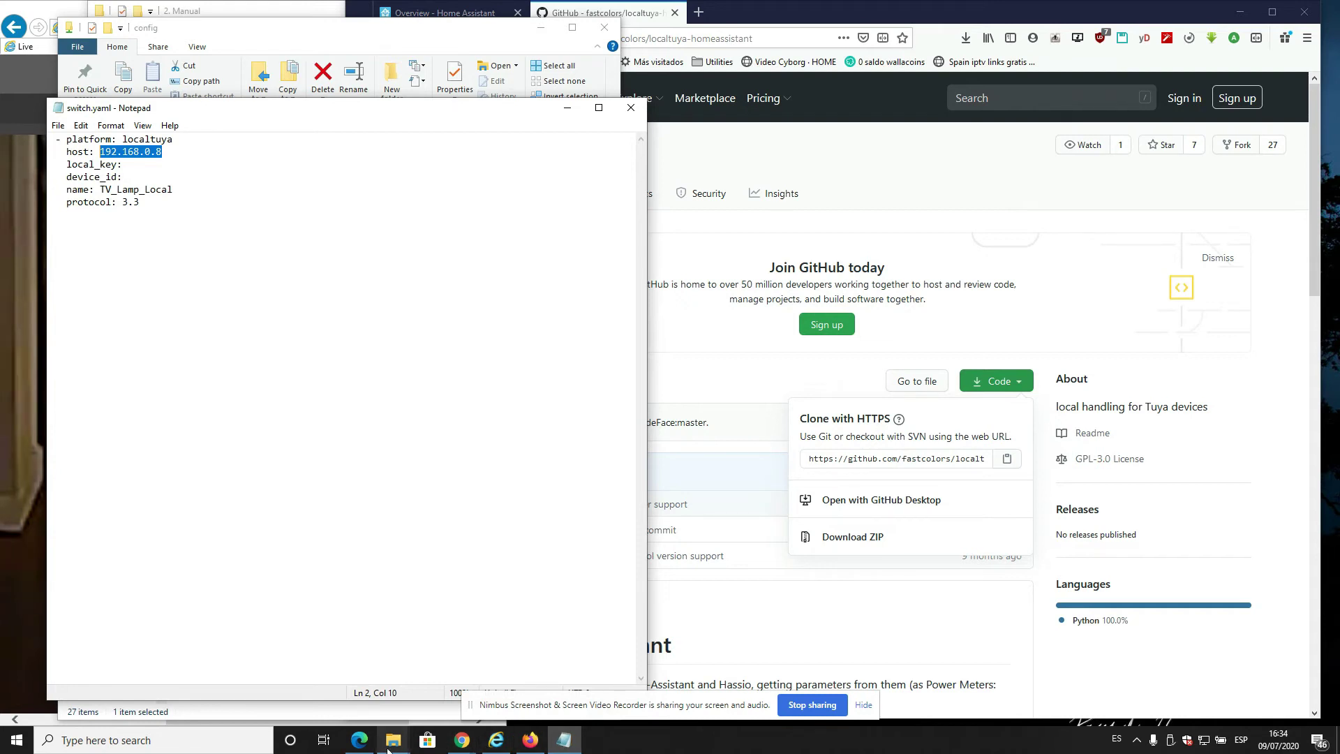
pyautogui.moveTo(393, 740)
pyautogui.moveTo(426, 691)
pyautogui.moveTo(380, 691)
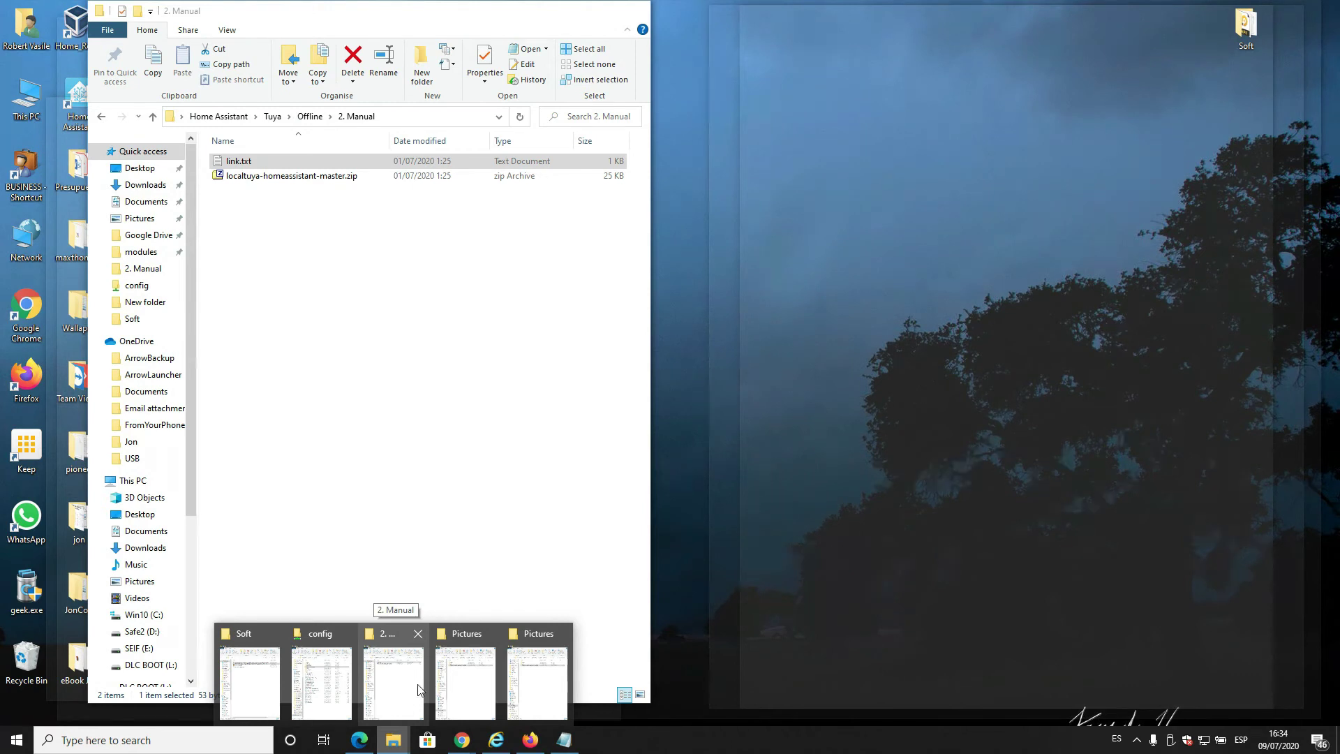
# - Open the Pictures folder's preferences XML in Notepad++ and place it beside switch.yaml
pyautogui.moveTo(493, 686)
pyautogui.click(493, 686)
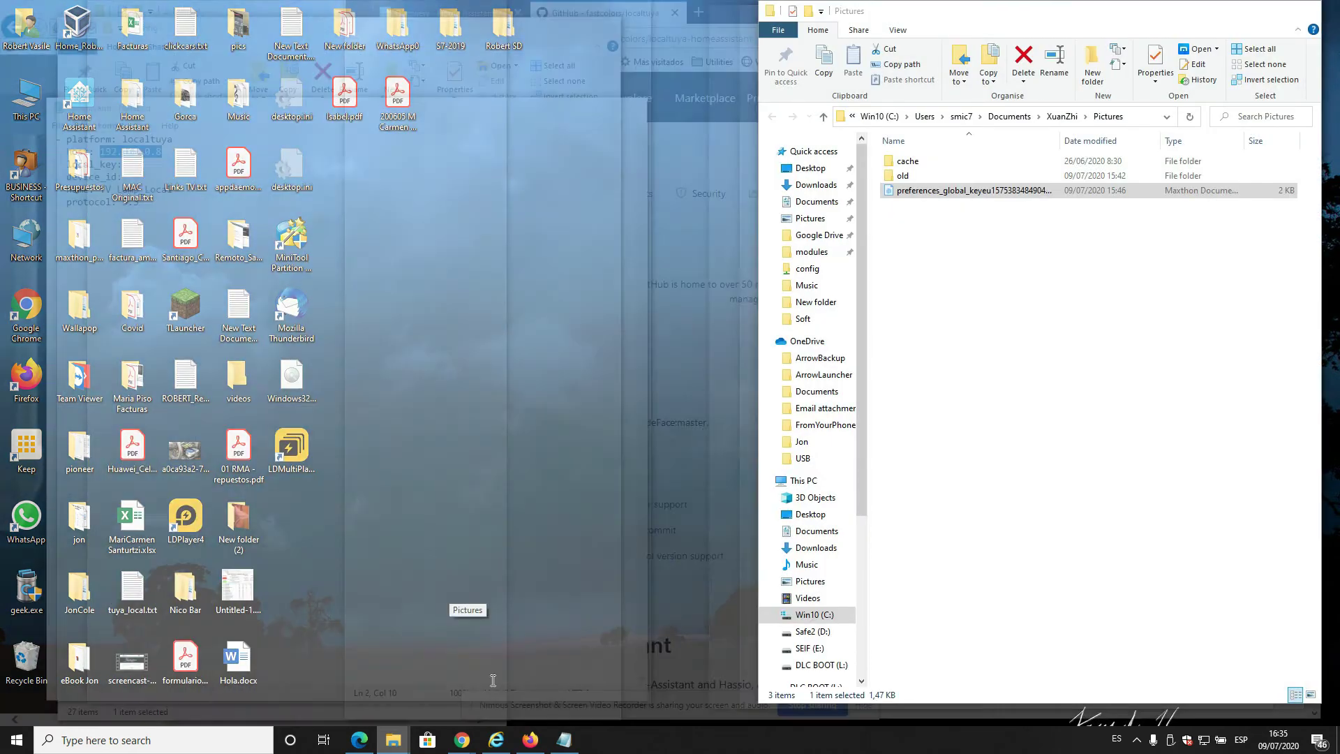
pyautogui.rightClick(940, 190)
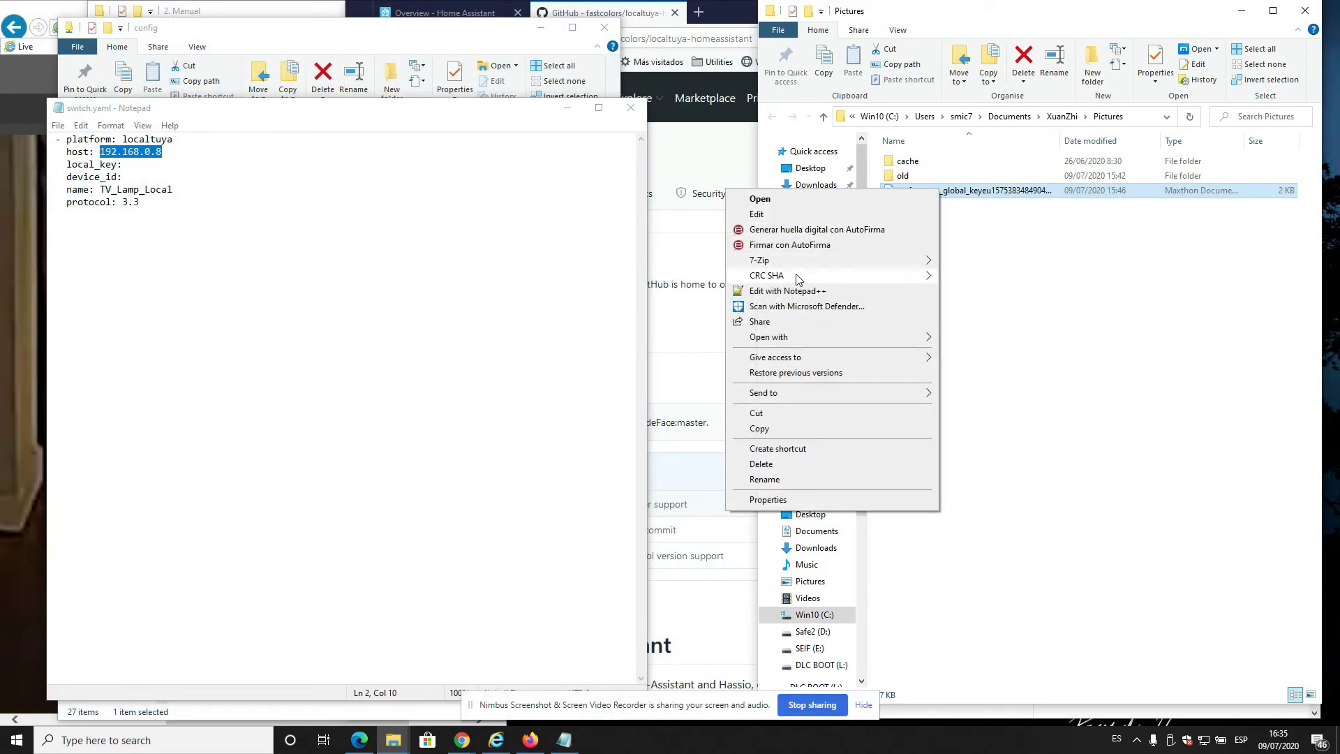
pyautogui.click(888, 294)
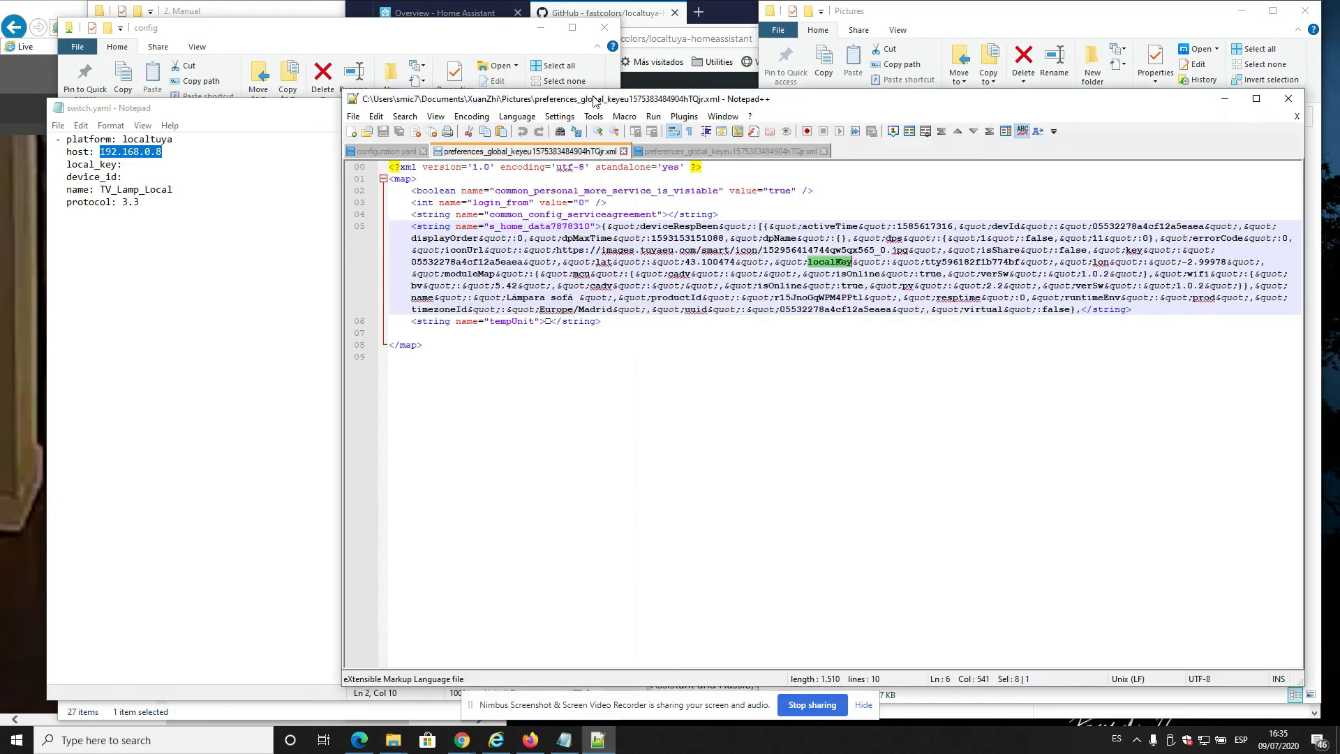
pyautogui.moveTo(592, 96); pyautogui.dragTo(619, 128)
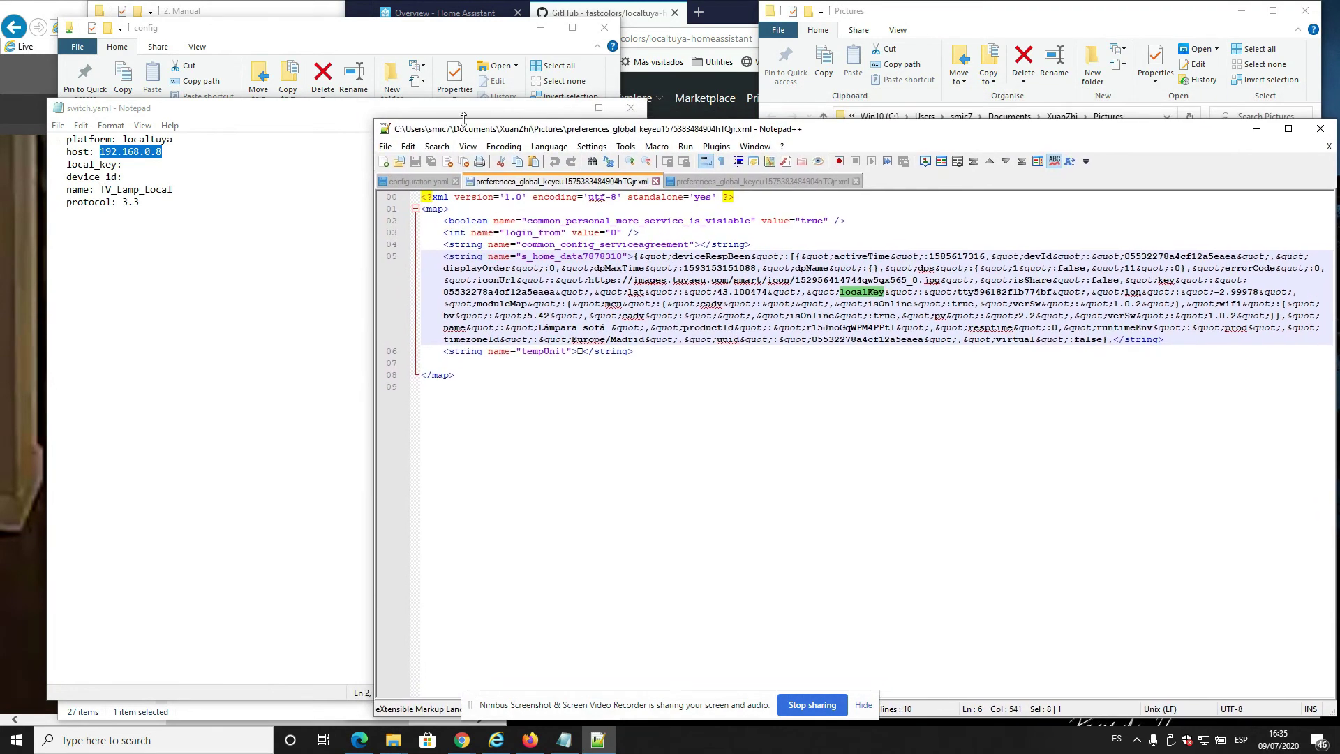
pyautogui.moveTo(374, 115); pyautogui.dragTo(444, 0)
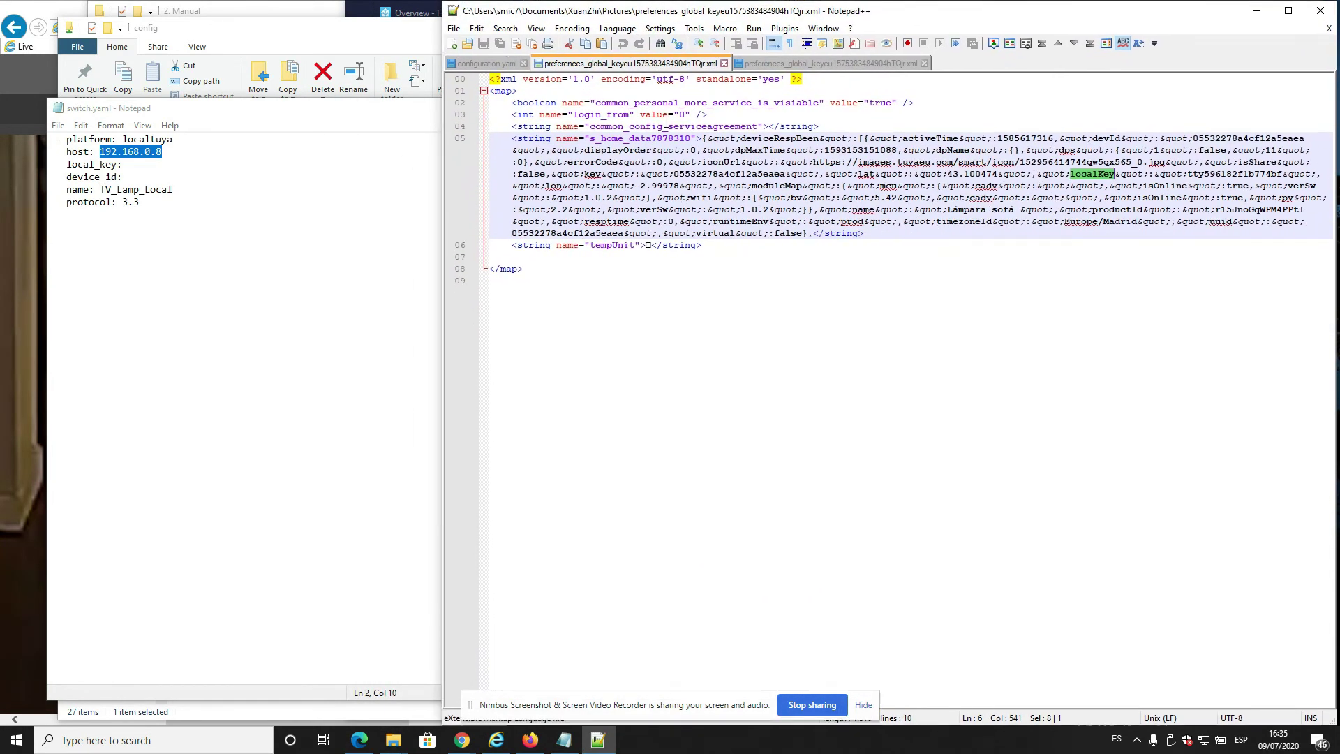
# - Select the lamp's localKey value in the XML and return to switch.yaml's local_key line
pyautogui.click(96, 164)
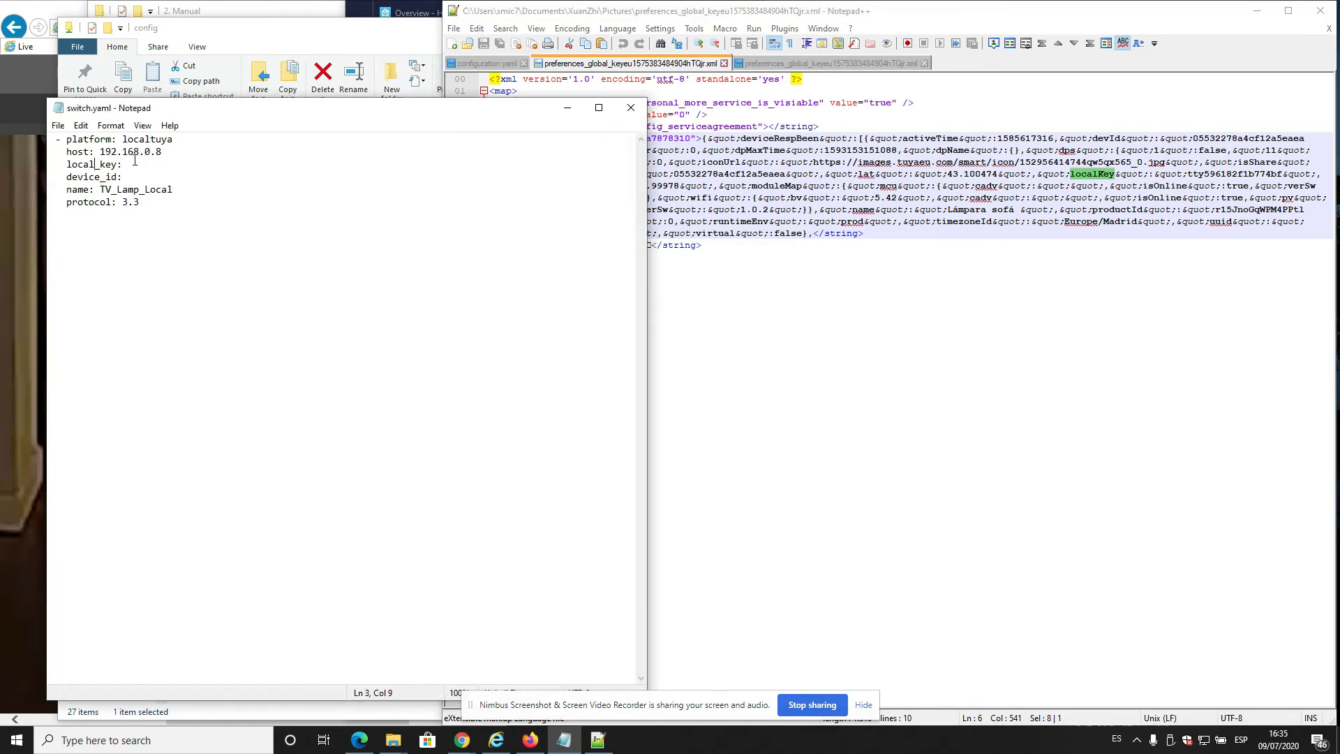
pyautogui.click(1123, 174)
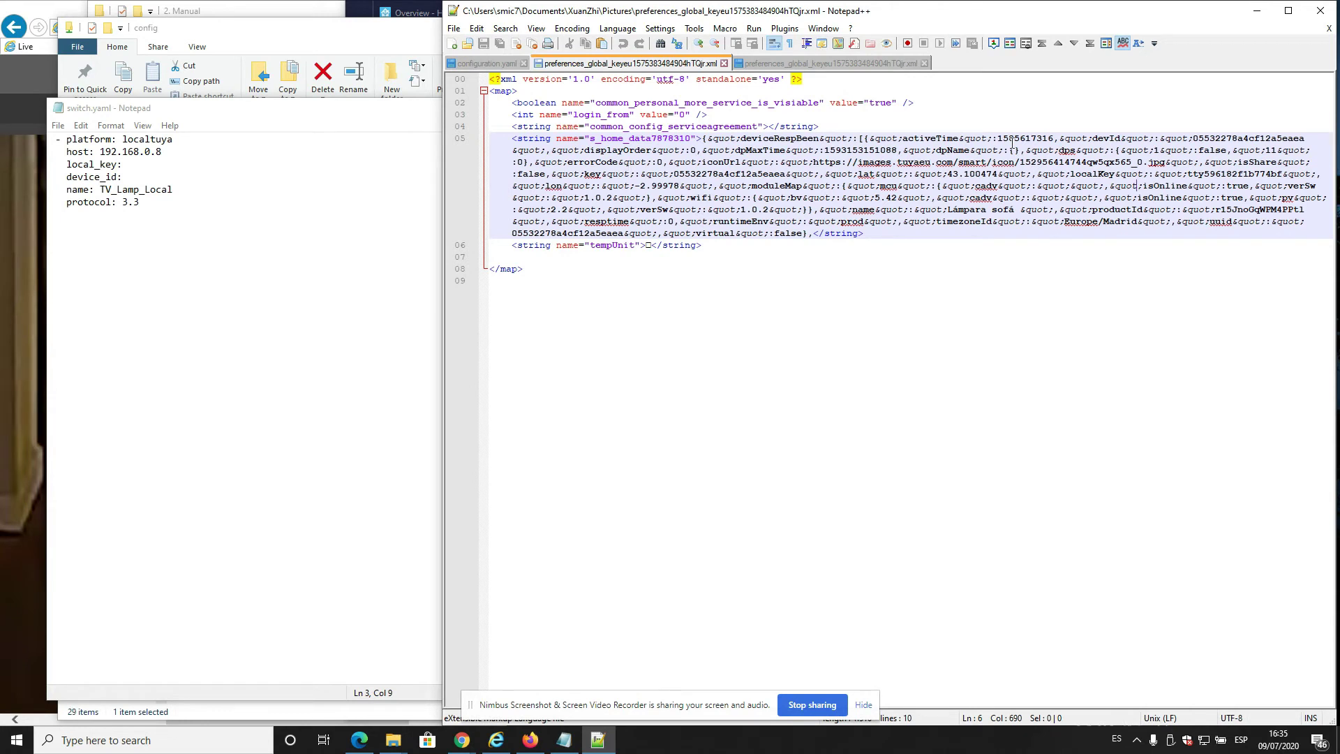
pyautogui.doubleClick(1222, 173)
pyautogui.hotkey('ctrl', 'c')
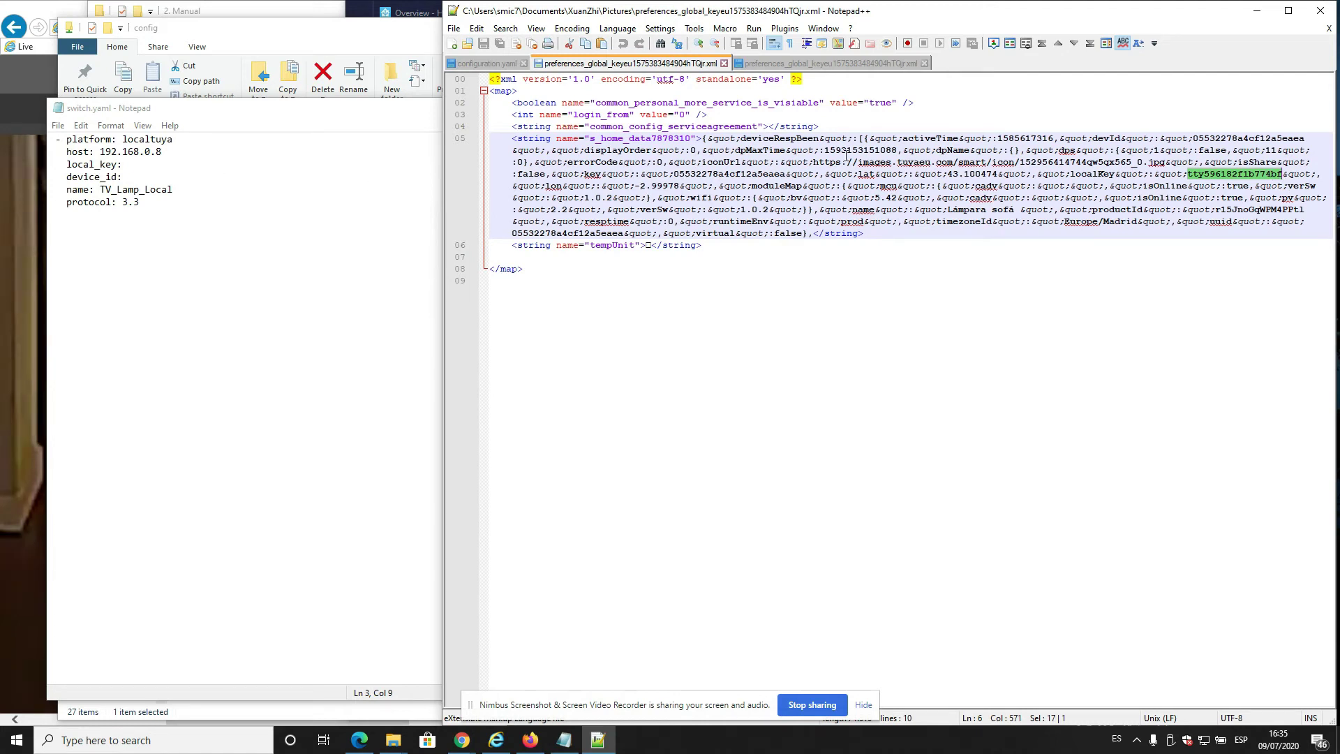
pyautogui.click(136, 162)
# - Paste the localKey into local_key and the lamp's devId into device_id
pyautogui.hotkey('ctrl', 'v')
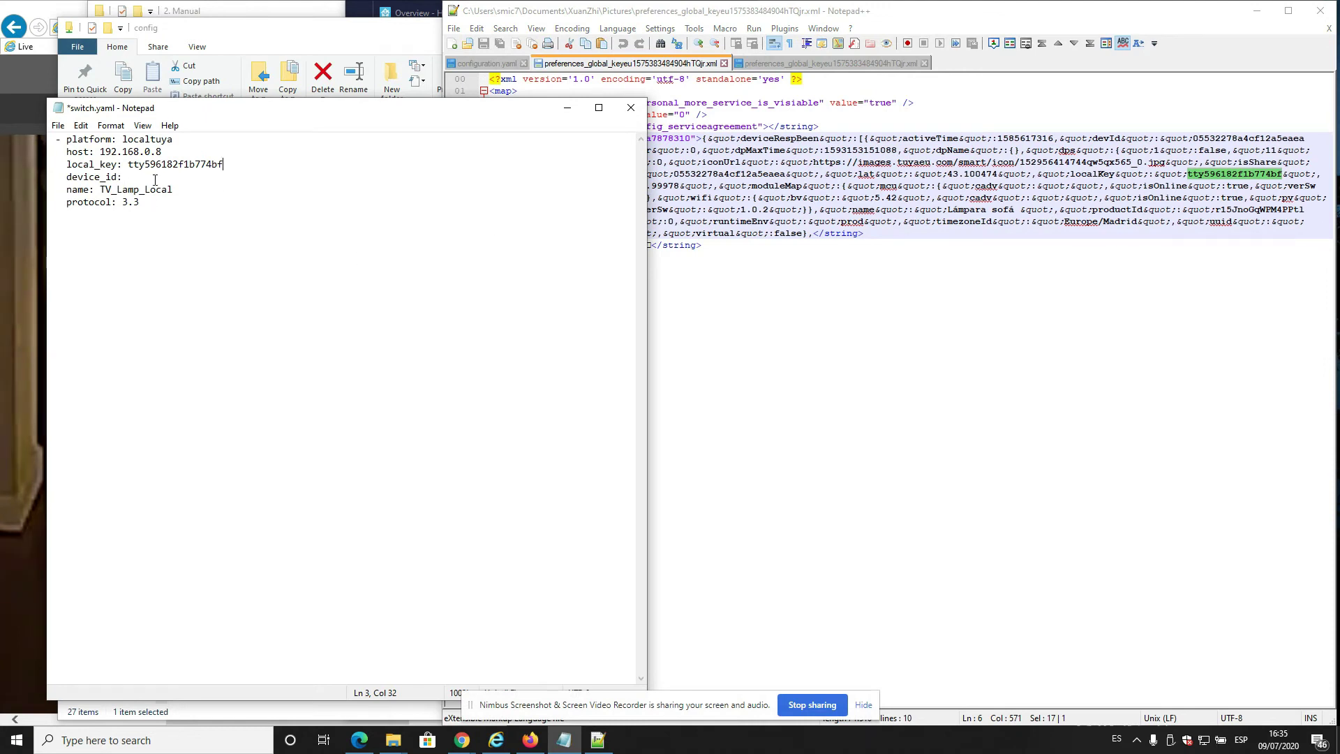
pyautogui.click(1086, 145)
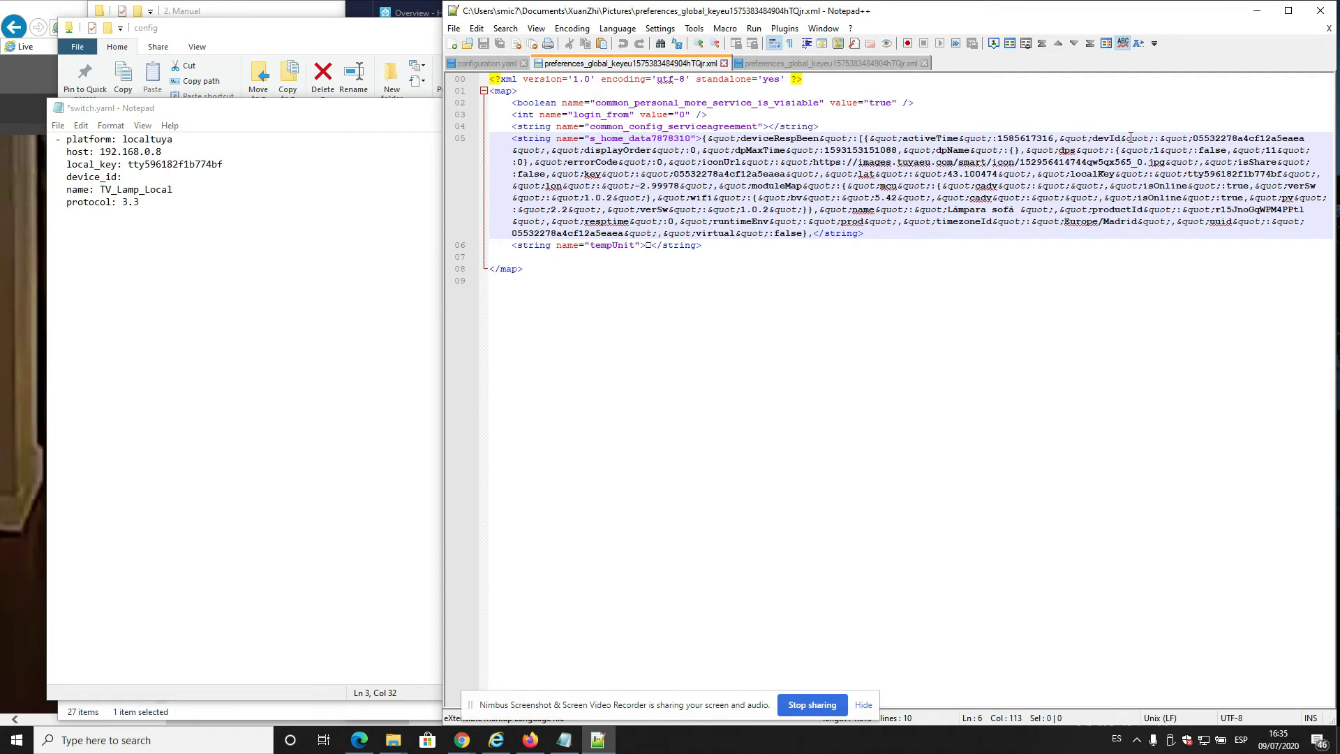
pyautogui.doubleClick(1243, 138)
pyautogui.hotkey('ctrl', 'c')
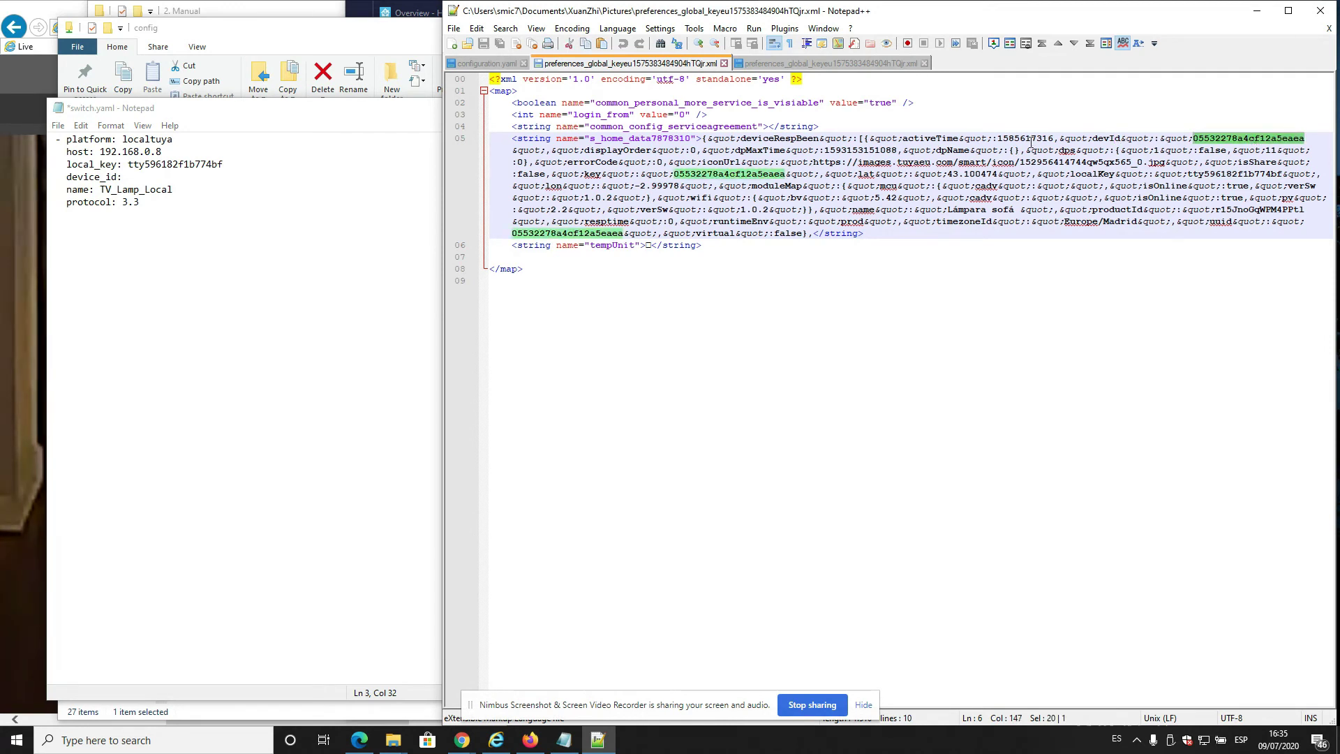
pyautogui.click(174, 175)
pyautogui.hotkey('ctrl', 'v')
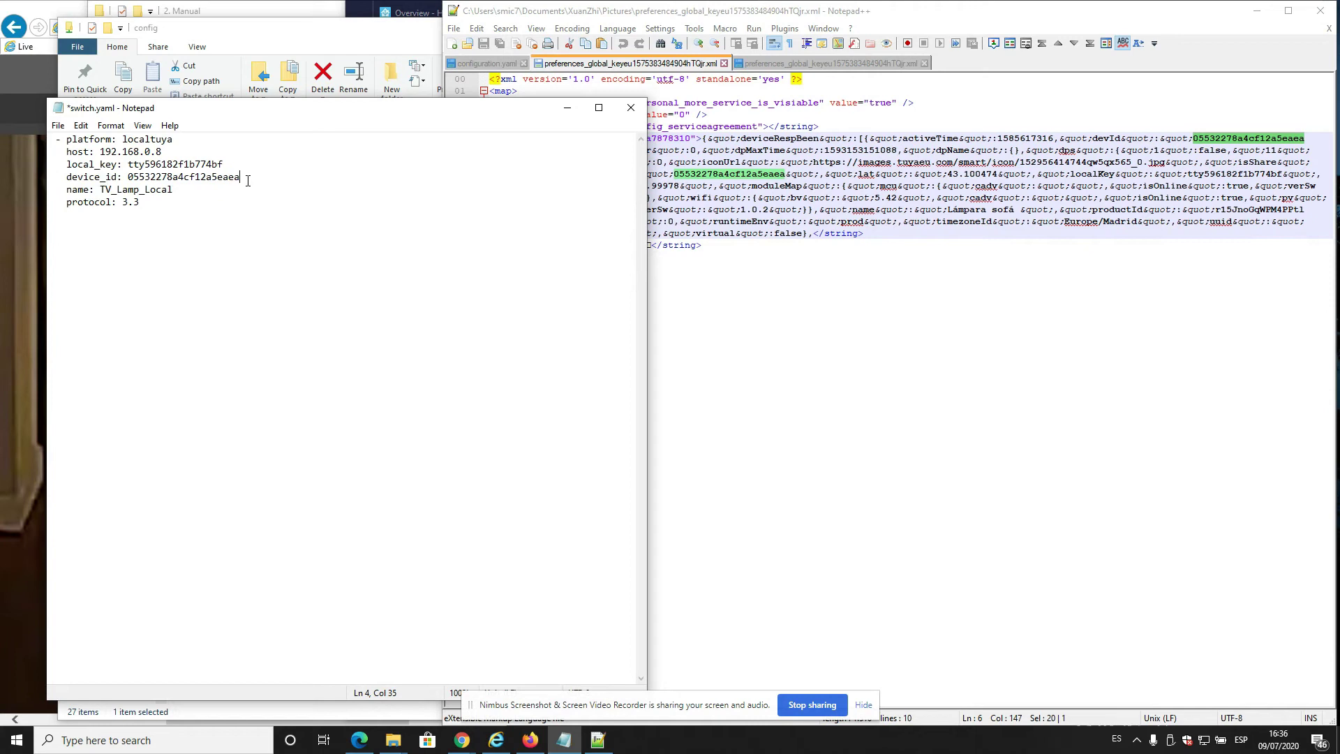
# - Check the end of the device_id value and save switch.yaml
pyautogui.moveTo(242, 180); pyautogui.dragTo(215, 179)
pyautogui.click(221, 183)
pyautogui.moveTo(242, 174); pyautogui.dragTo(128, 180)
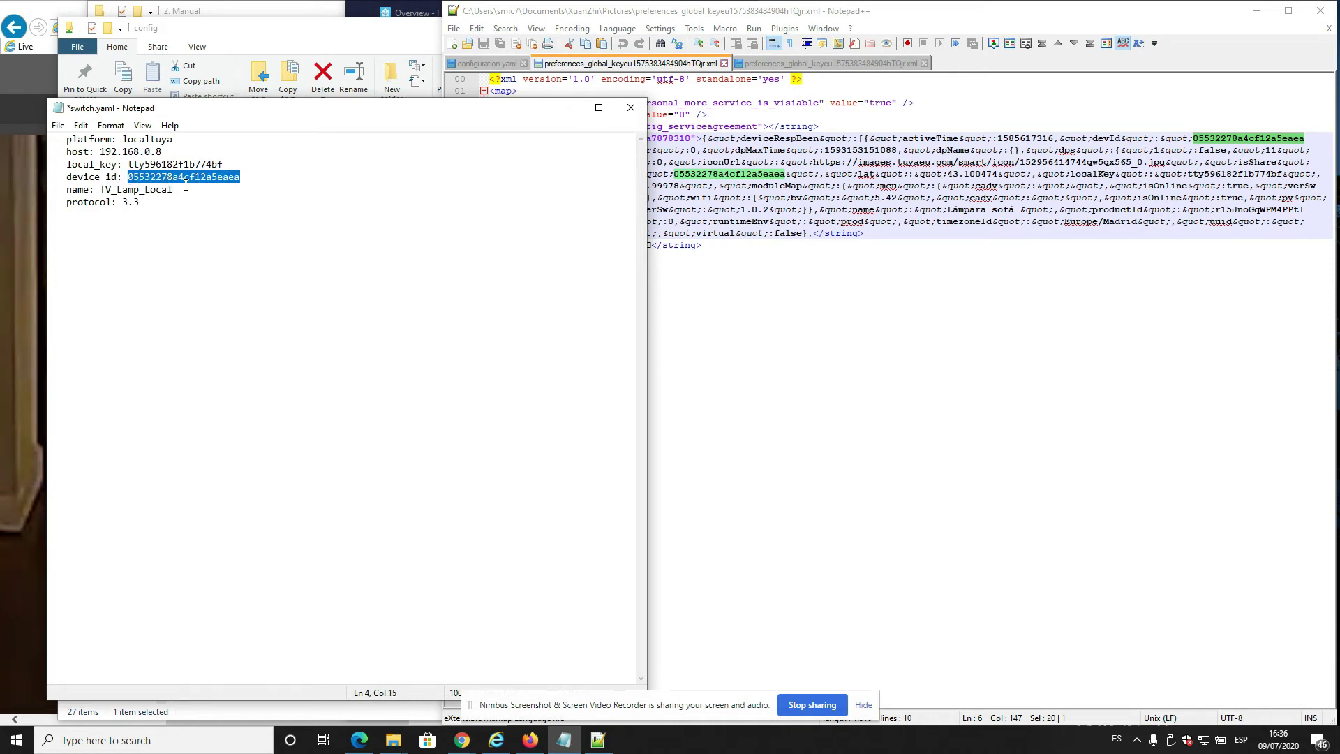
pyautogui.click(182, 152)
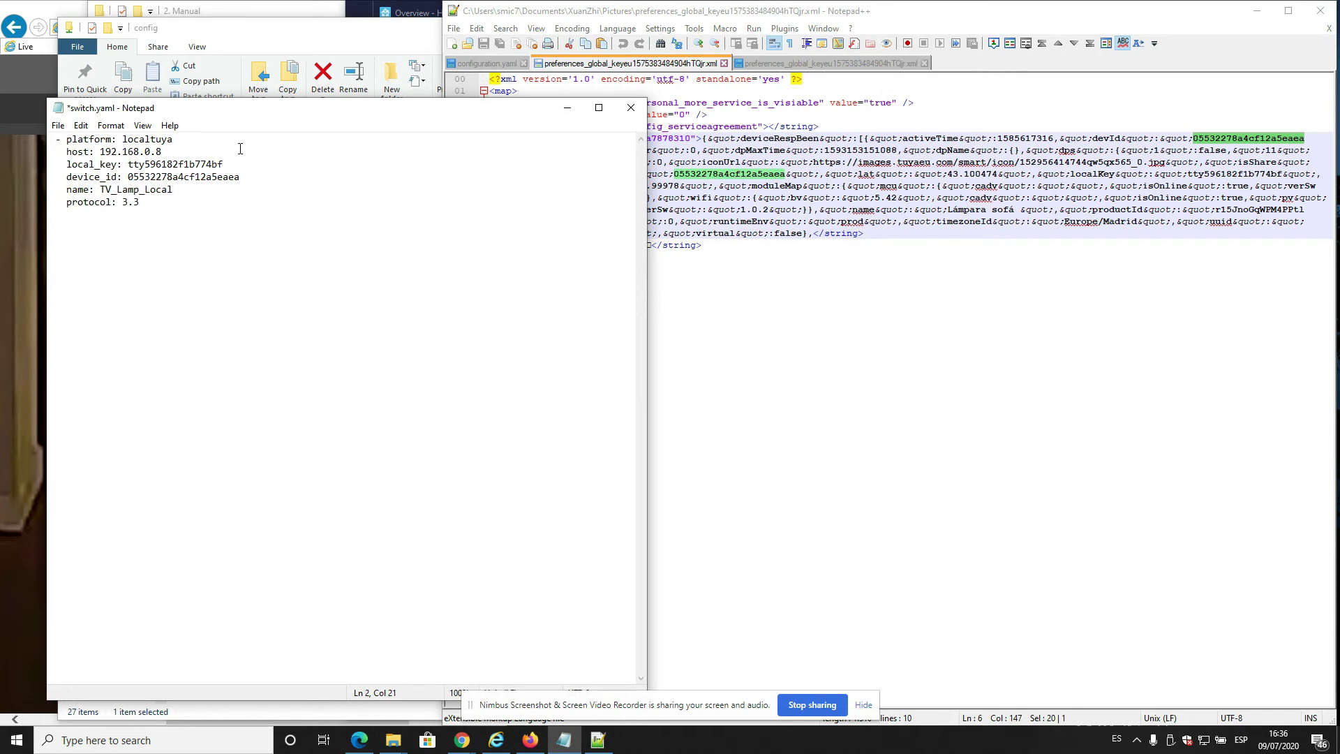
pyautogui.hotkey('ctrl', 's')
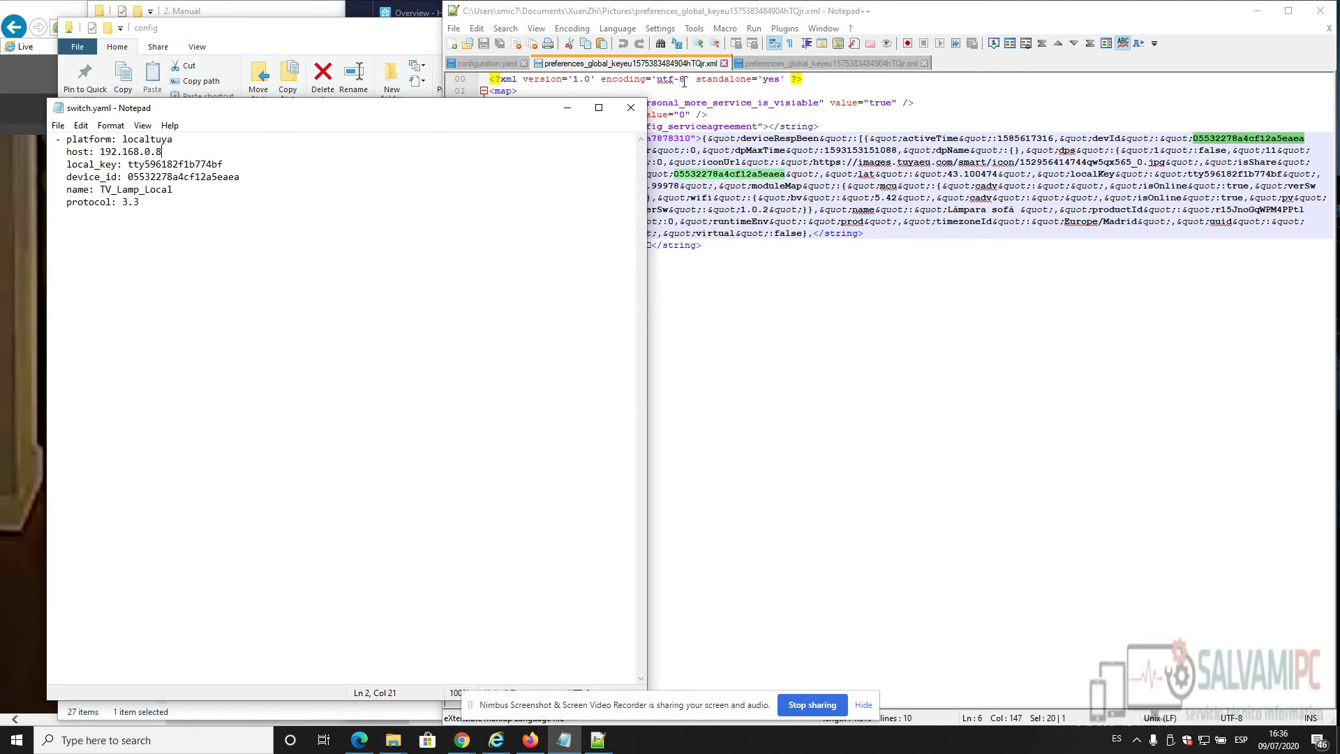
# - Close both editors and permanently delete the newly saved switch.yaml from the config folder
pyautogui.click(631, 108)
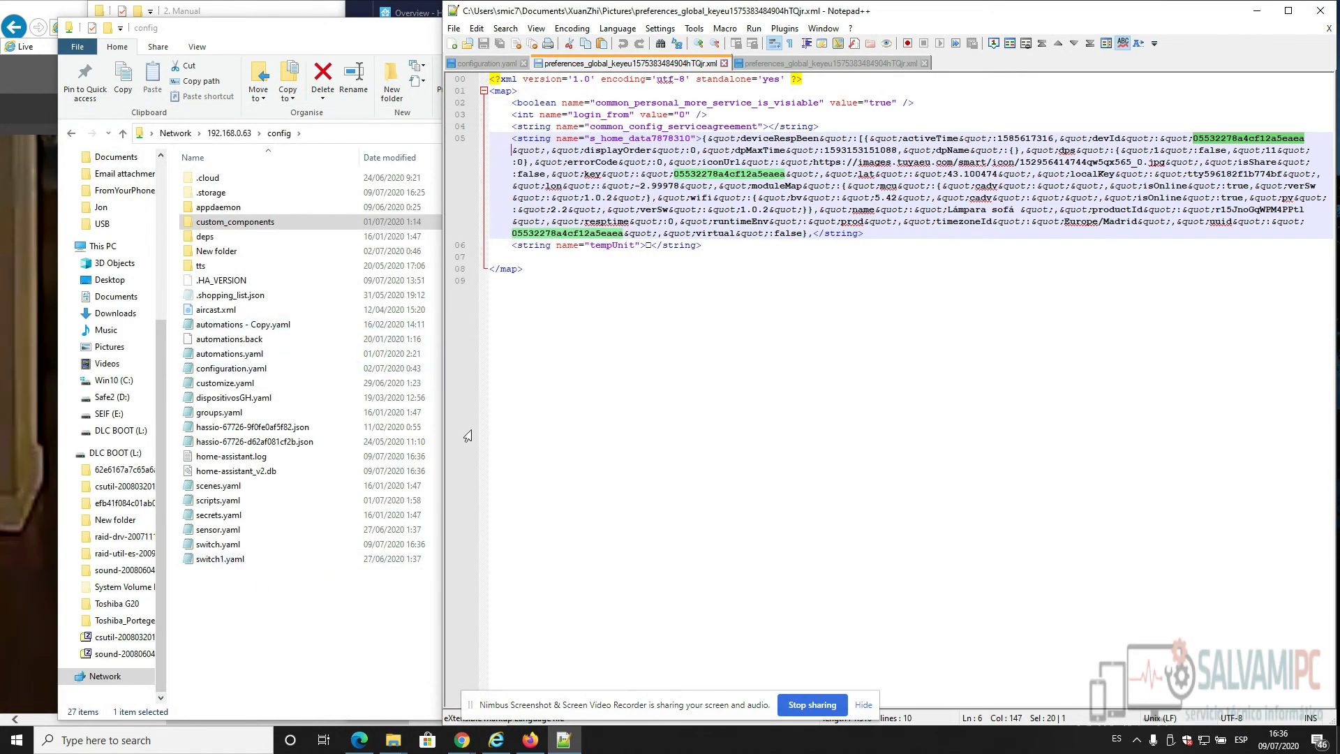
pyautogui.click(1320, 10)
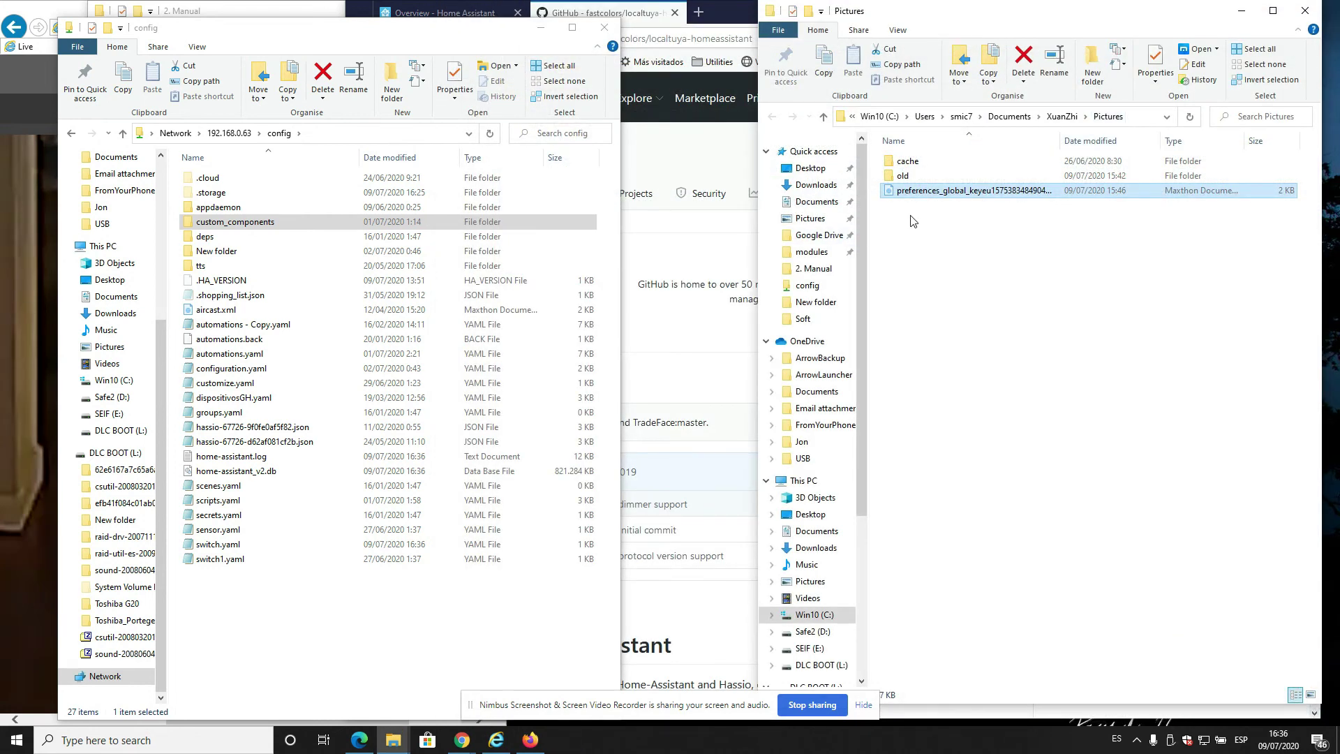
pyautogui.click(217, 566)
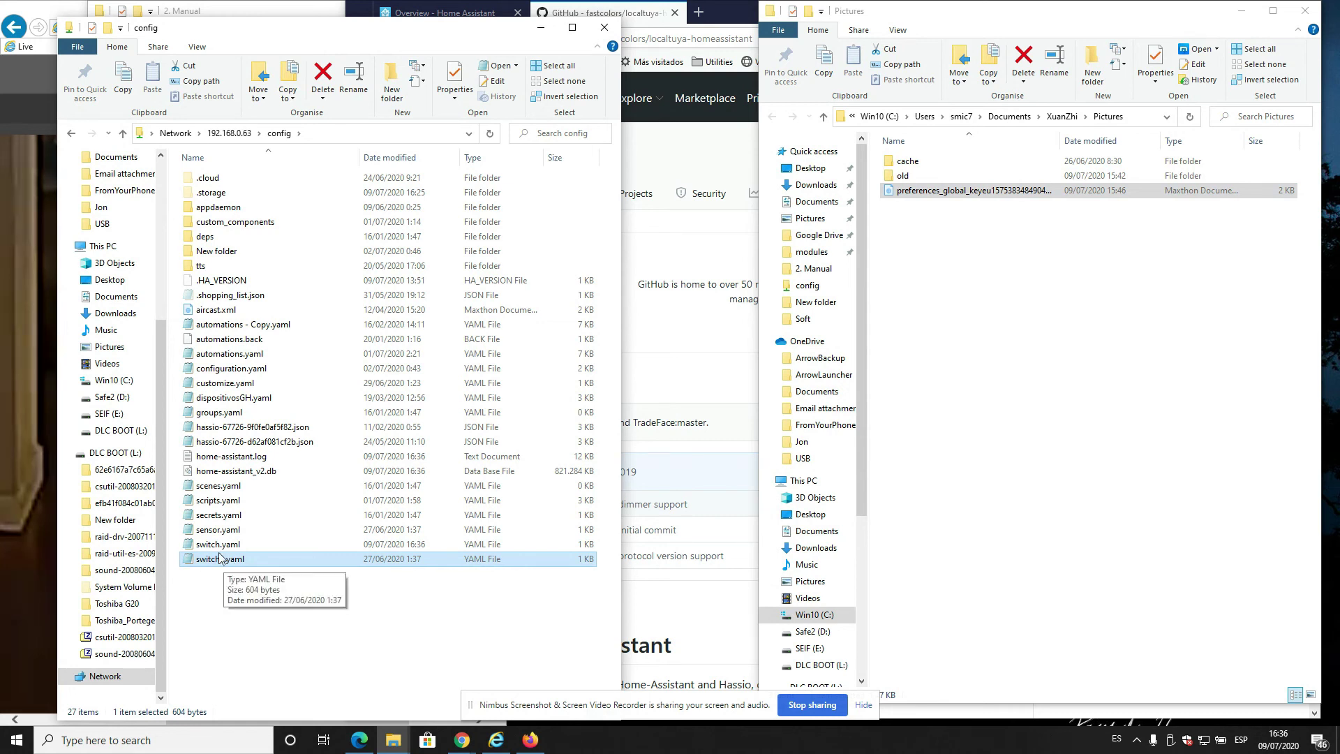
pyautogui.click(279, 544)
pyautogui.press('Delete')
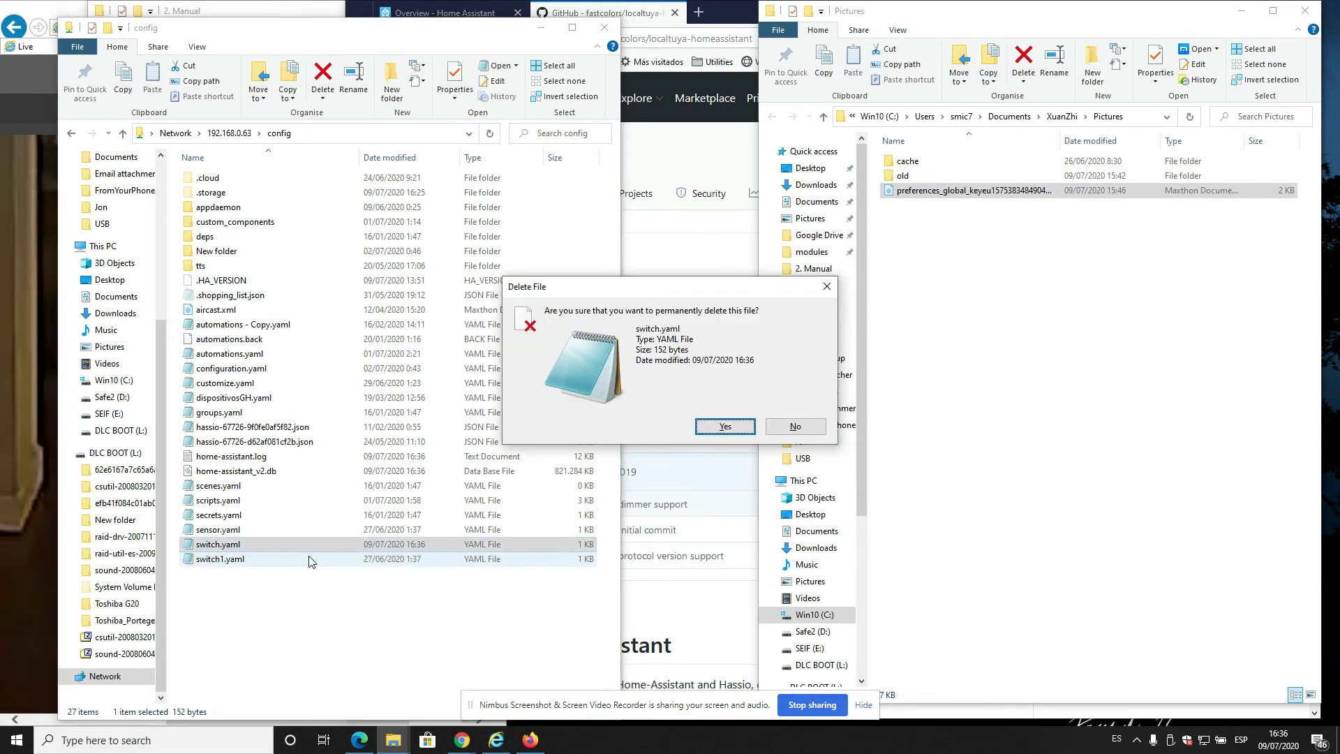
pyautogui.click(728, 427)
# - Rename switch1.yaml to switch.yaml
pyautogui.click(241, 546)
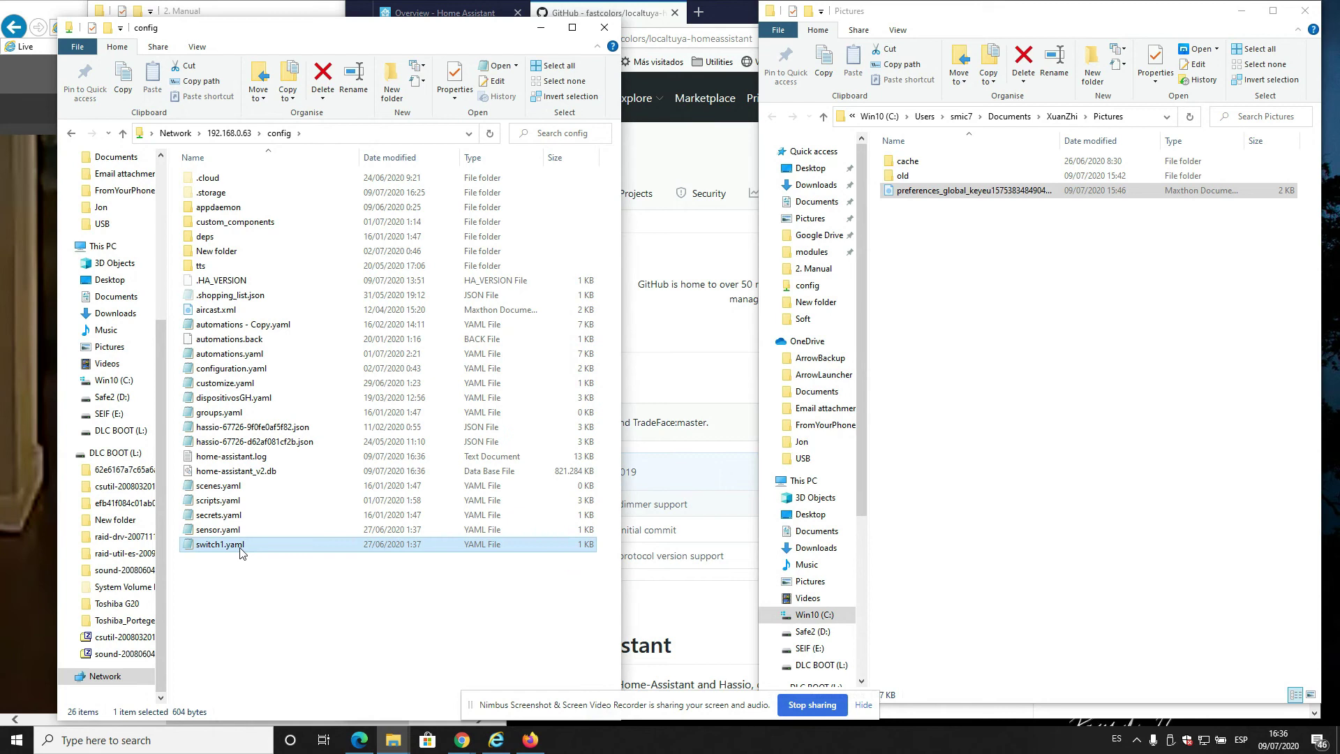
pyautogui.click(223, 546)
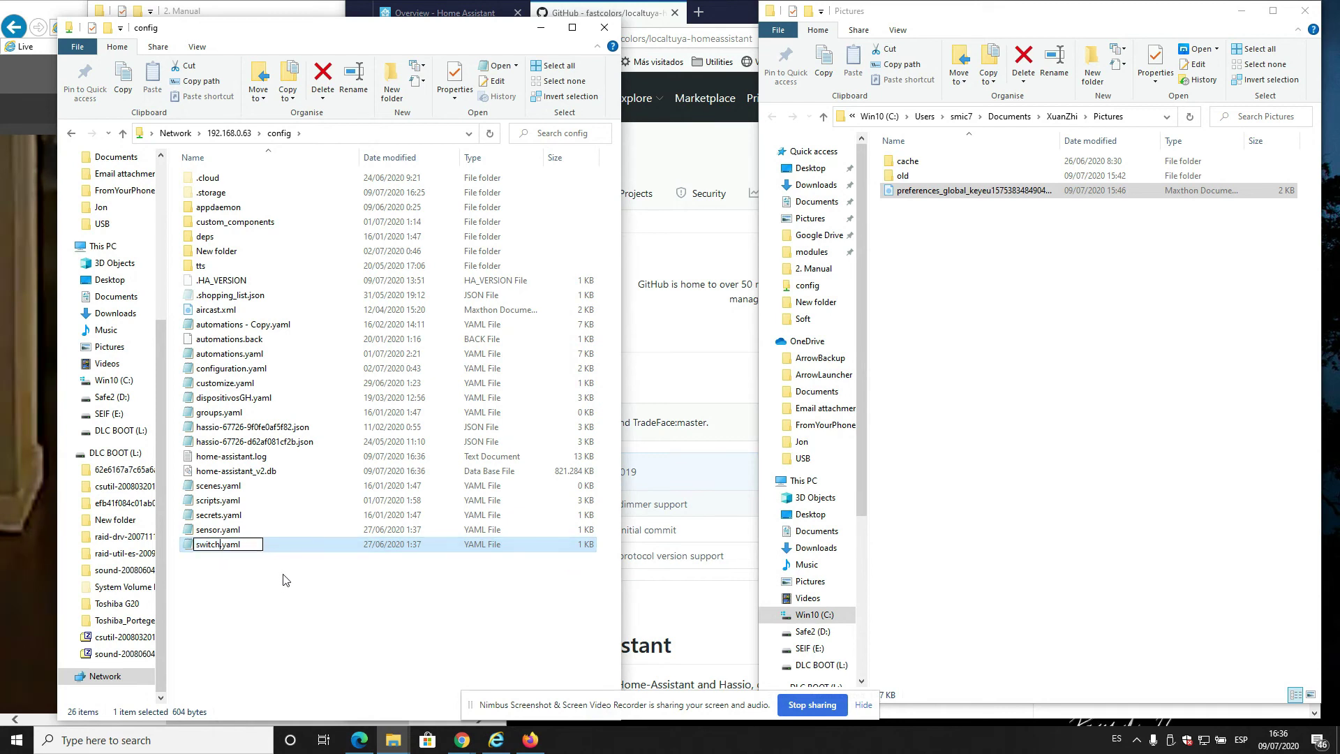
pyautogui.press('Return')
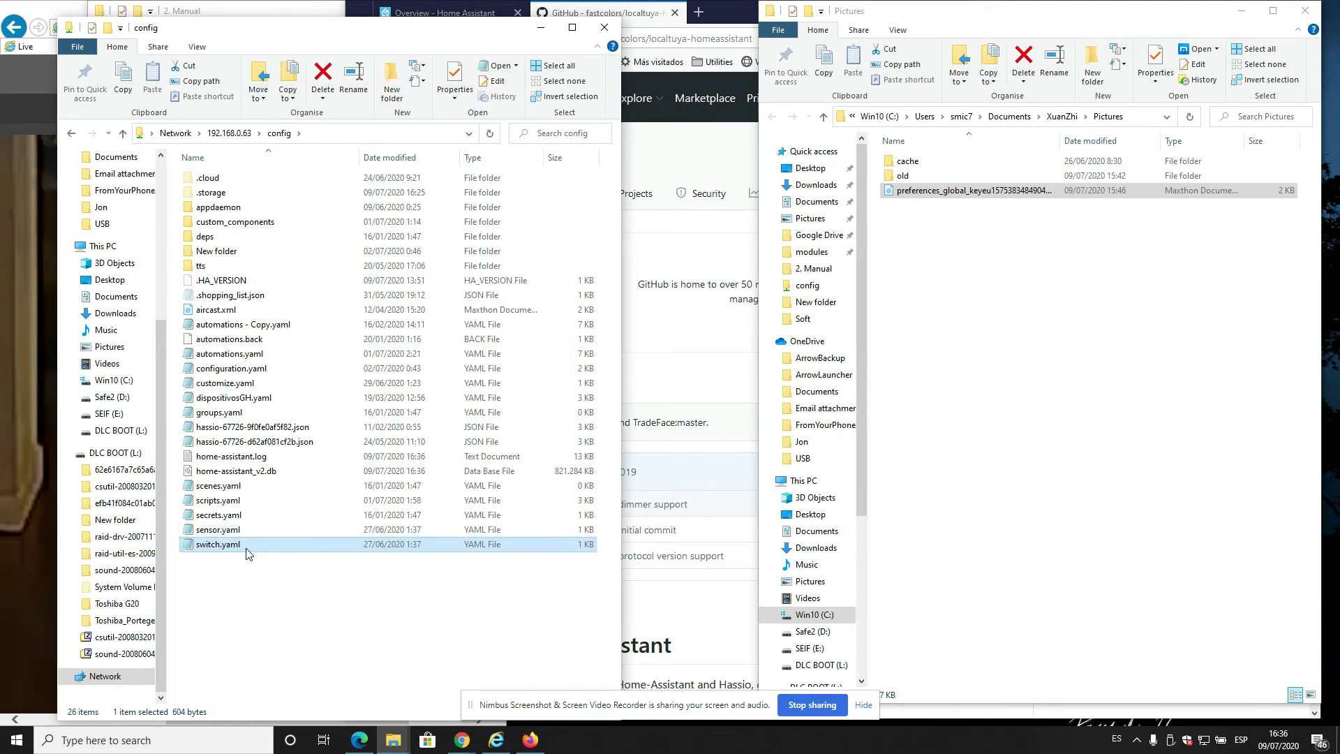
# - Dismiss the GitHub download panel and check the localtuya folder inside custom_components
pyautogui.click(649, 226)
pyautogui.click(649, 225)
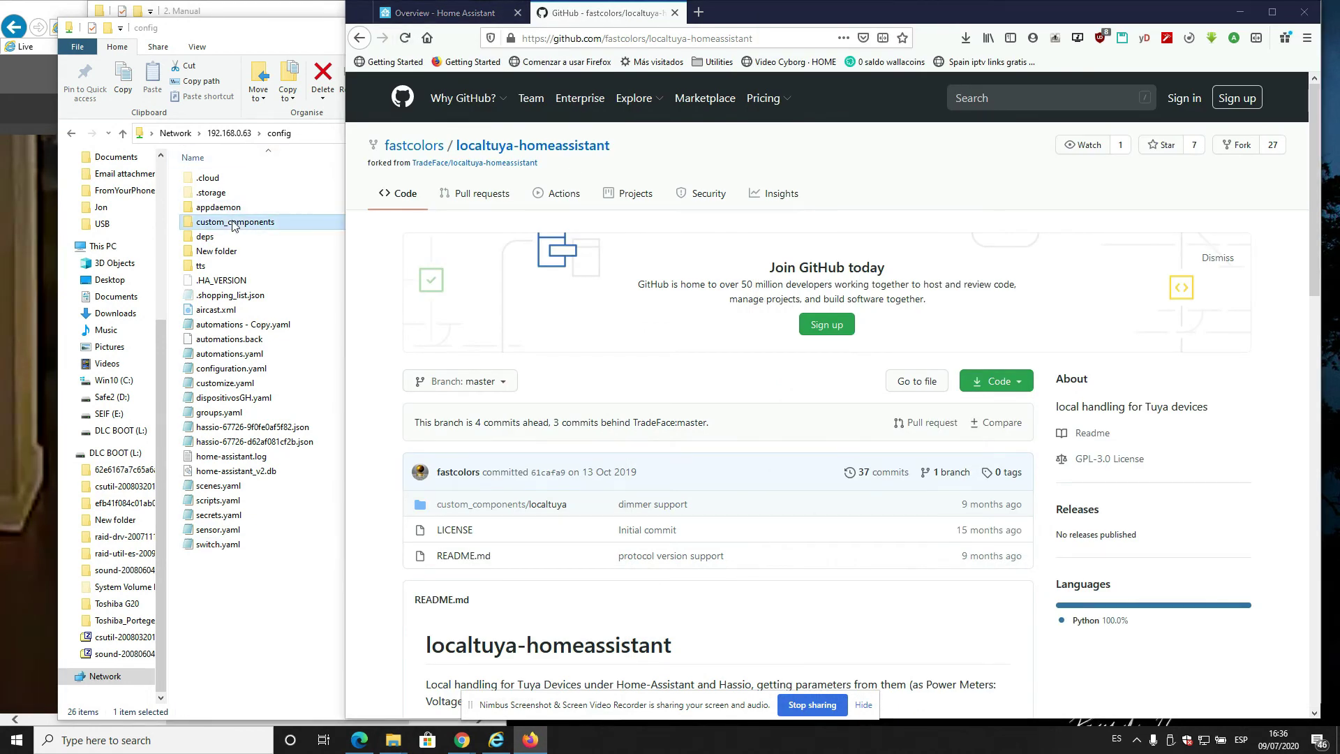
pyautogui.doubleClick(254, 223)
pyautogui.doubleClick(213, 179)
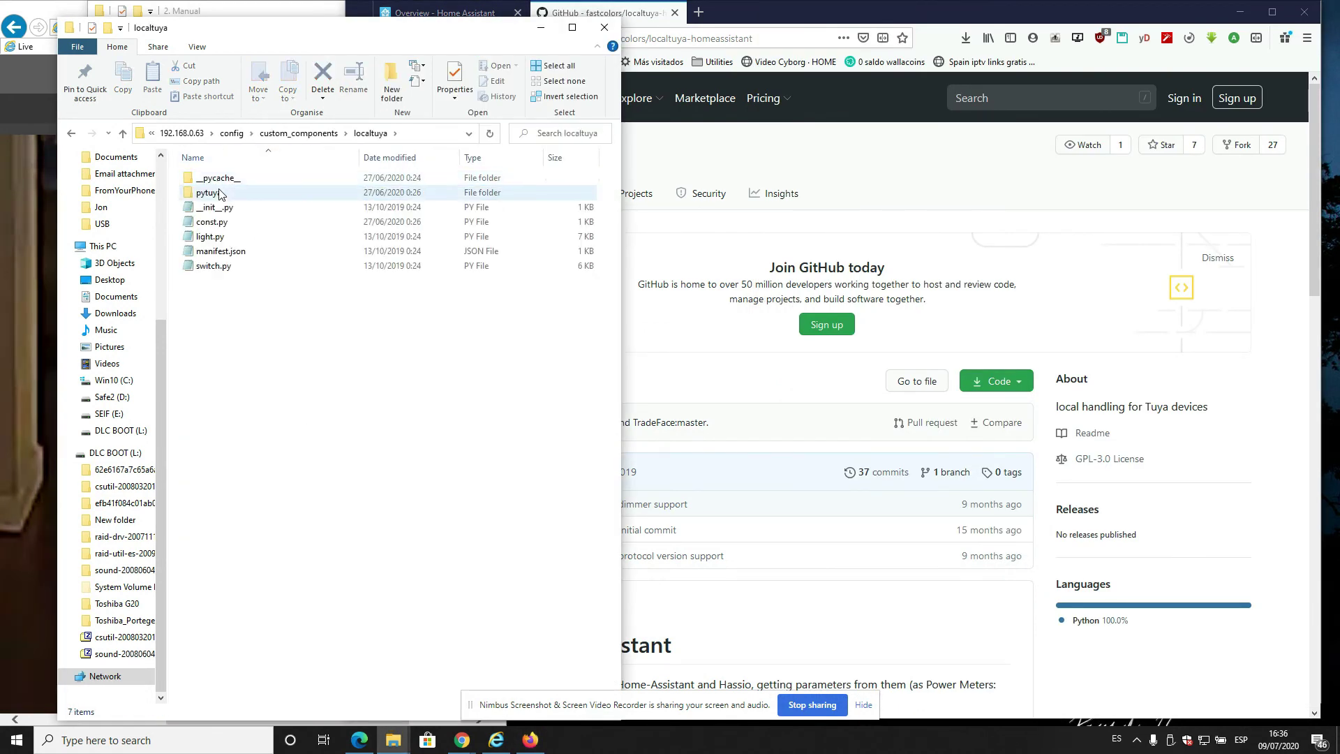
pyautogui.click(72, 133)
pyautogui.click(70, 133)
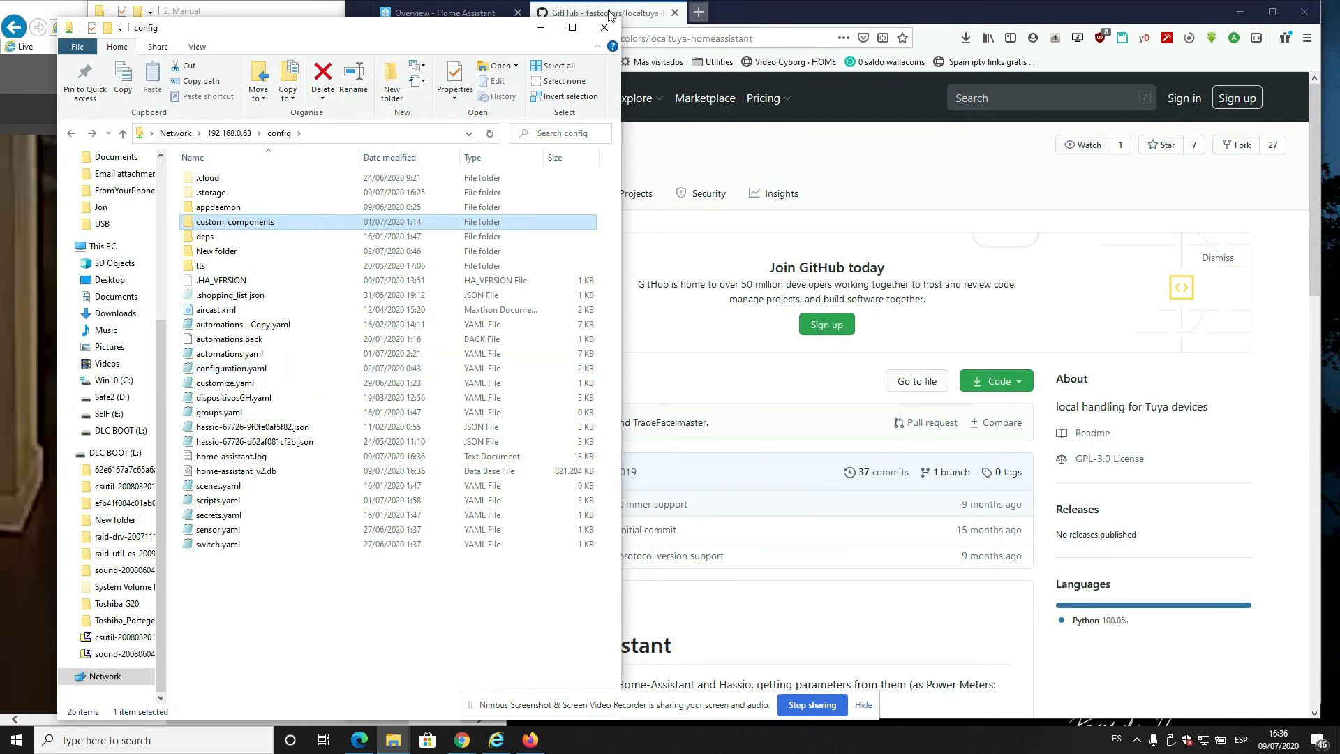
# - Open Server Controls under Configuration and run Check Configuration
pyautogui.click(424, 14)
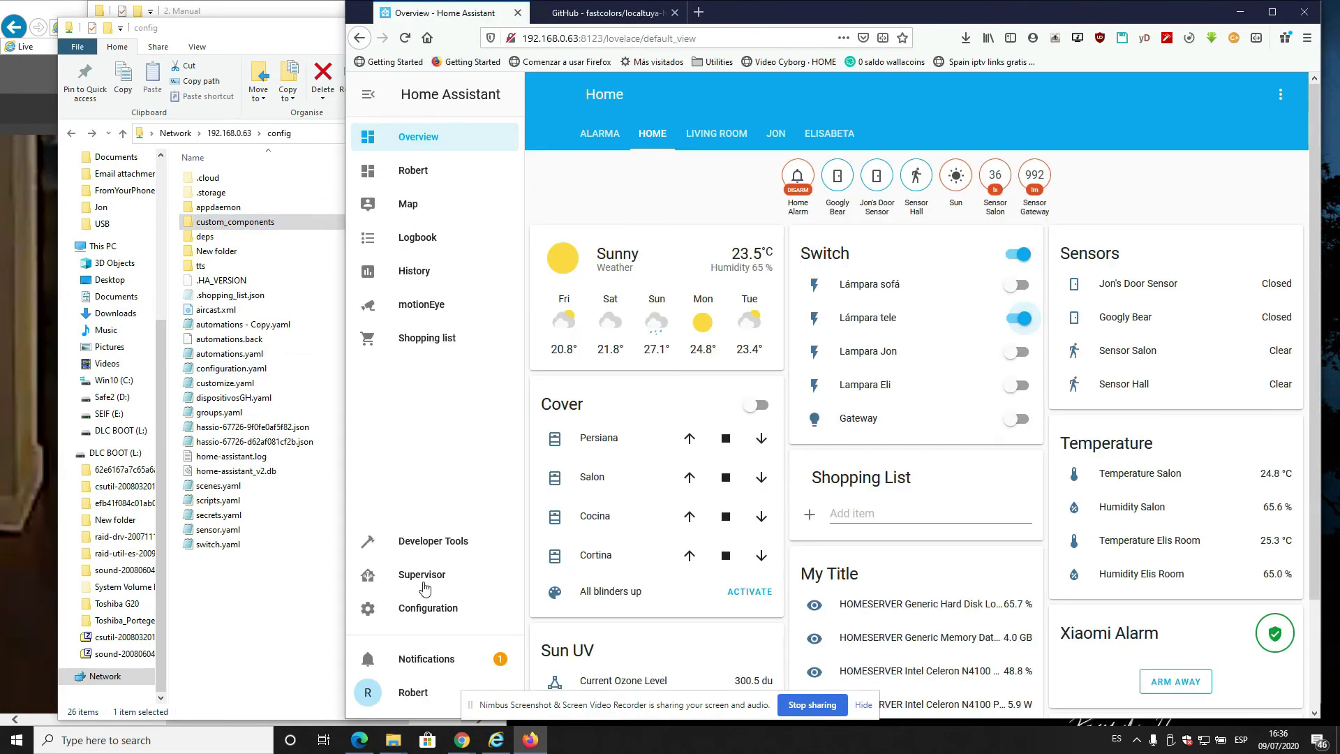
pyautogui.click(427, 609)
pyautogui.scroll(-1, 1027, 502)
pyautogui.scroll(-5, 987, 569)
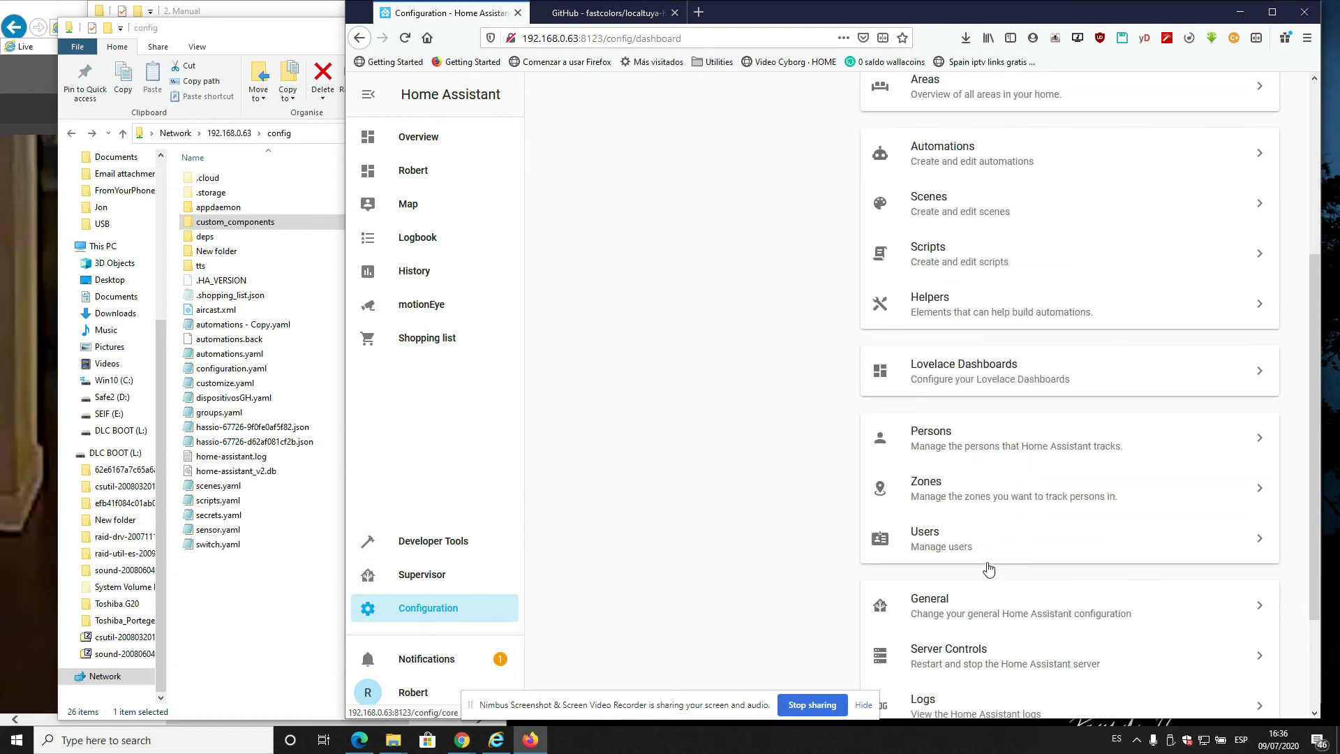
pyautogui.click(950, 497)
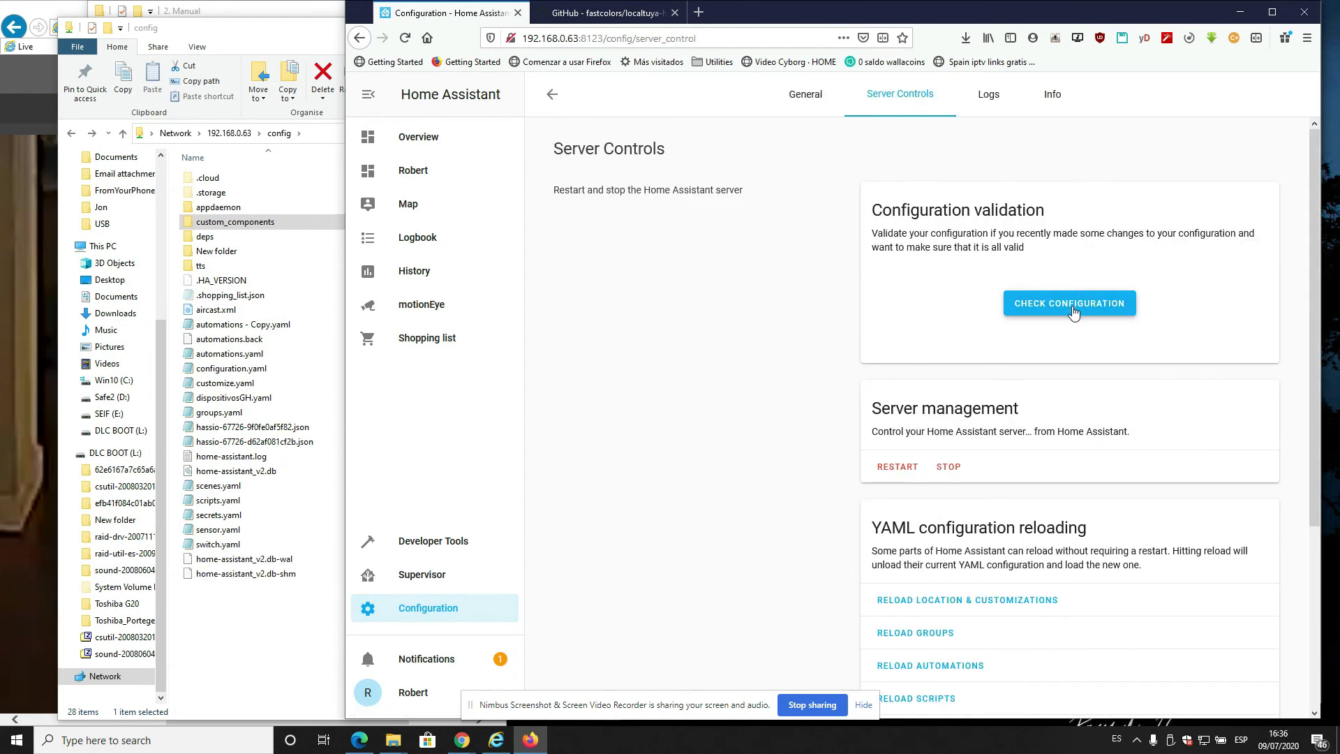
pyautogui.scroll(-3, 1009, 539)
pyautogui.scroll(4, 1007, 542)
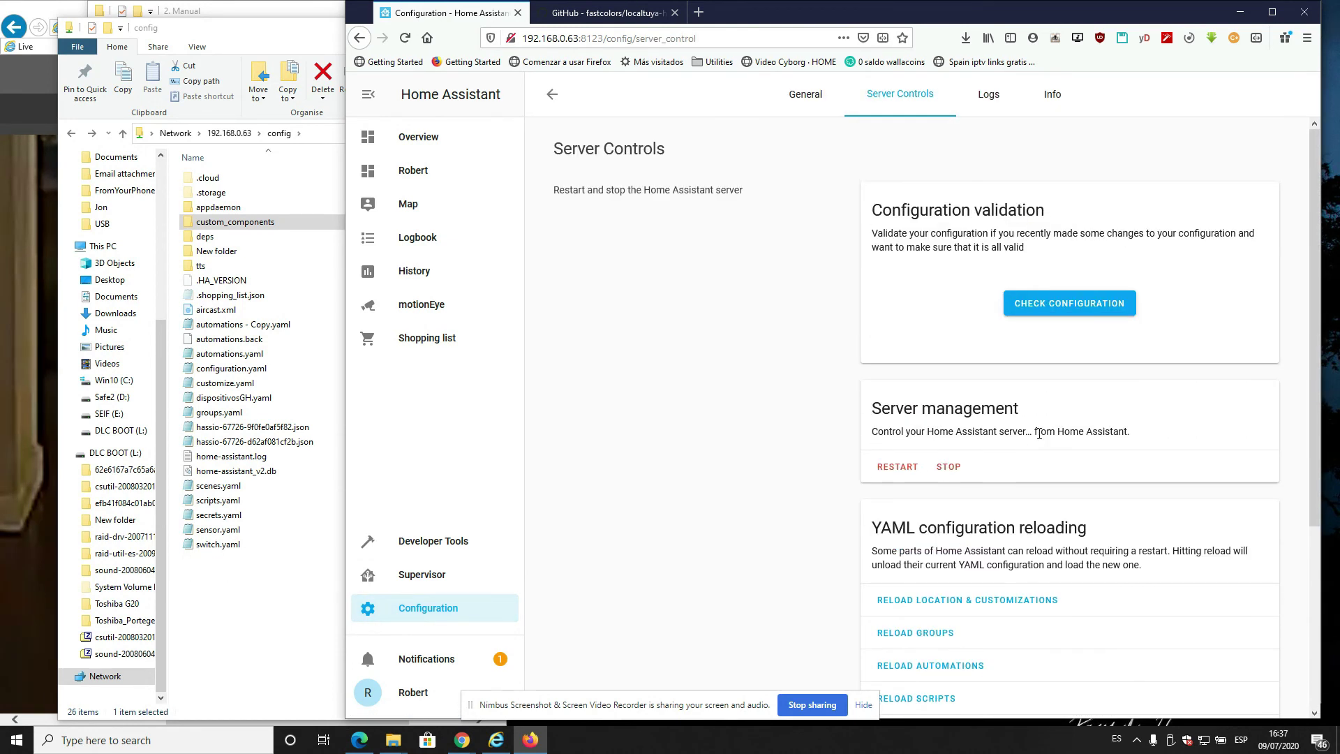
pyautogui.click(1060, 316)
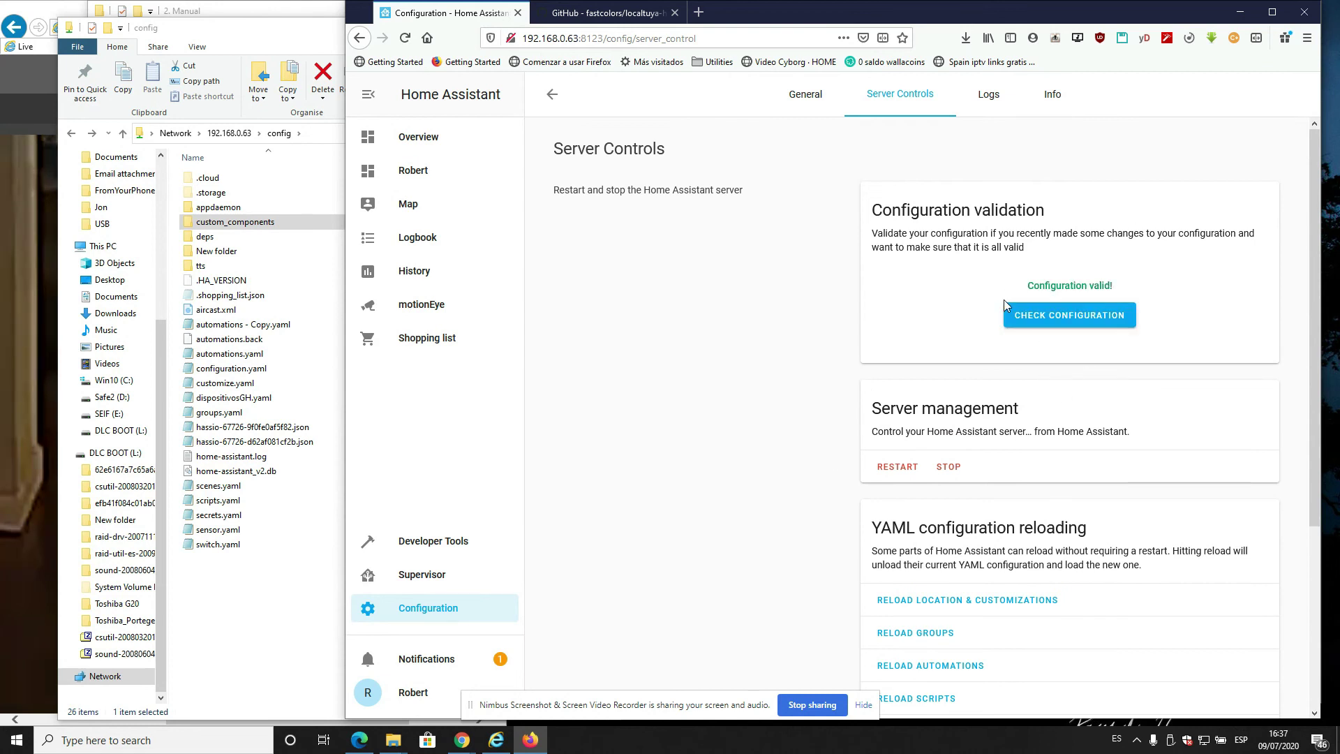
# - Restart the Home Assistant server, then open the personal dashboard showing the local lamp switches
pyautogui.scroll(-3, 878, 410)
pyautogui.scroll(4, 878, 397)
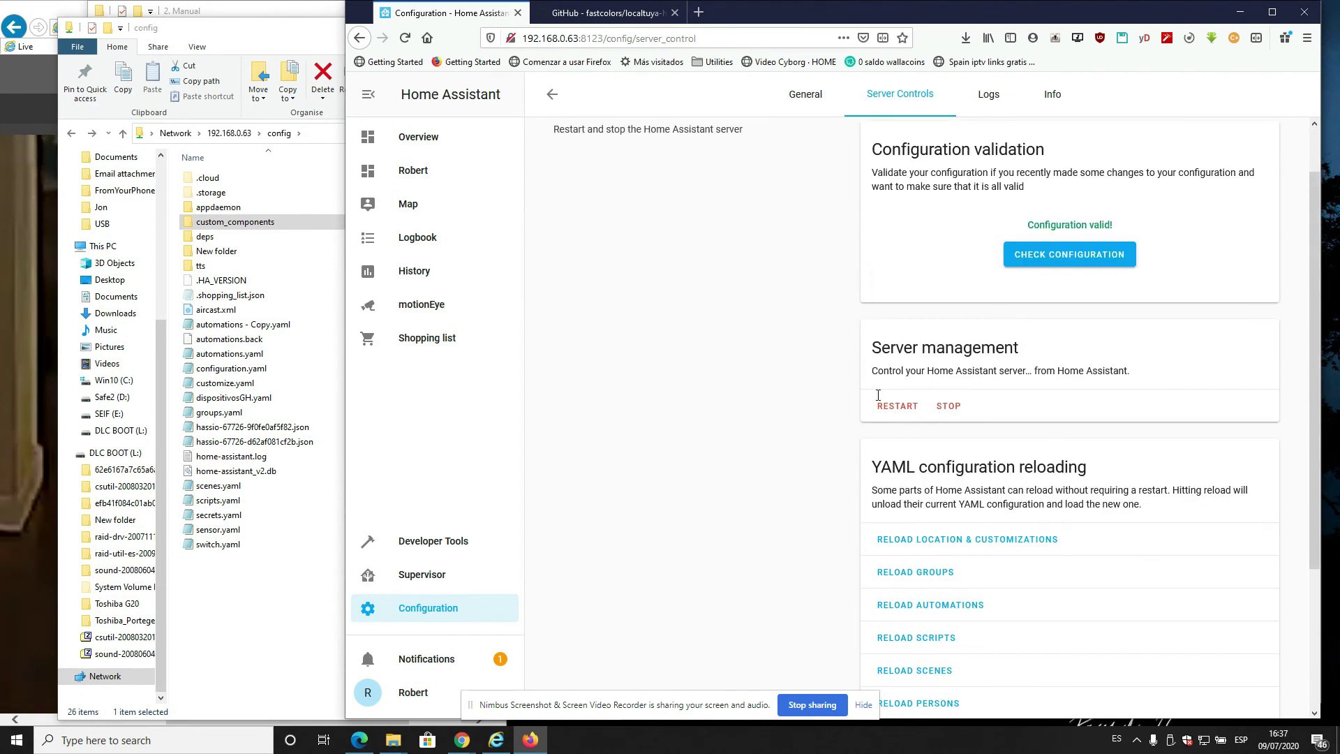
pyautogui.scroll(-2, 879, 388)
pyautogui.click(897, 324)
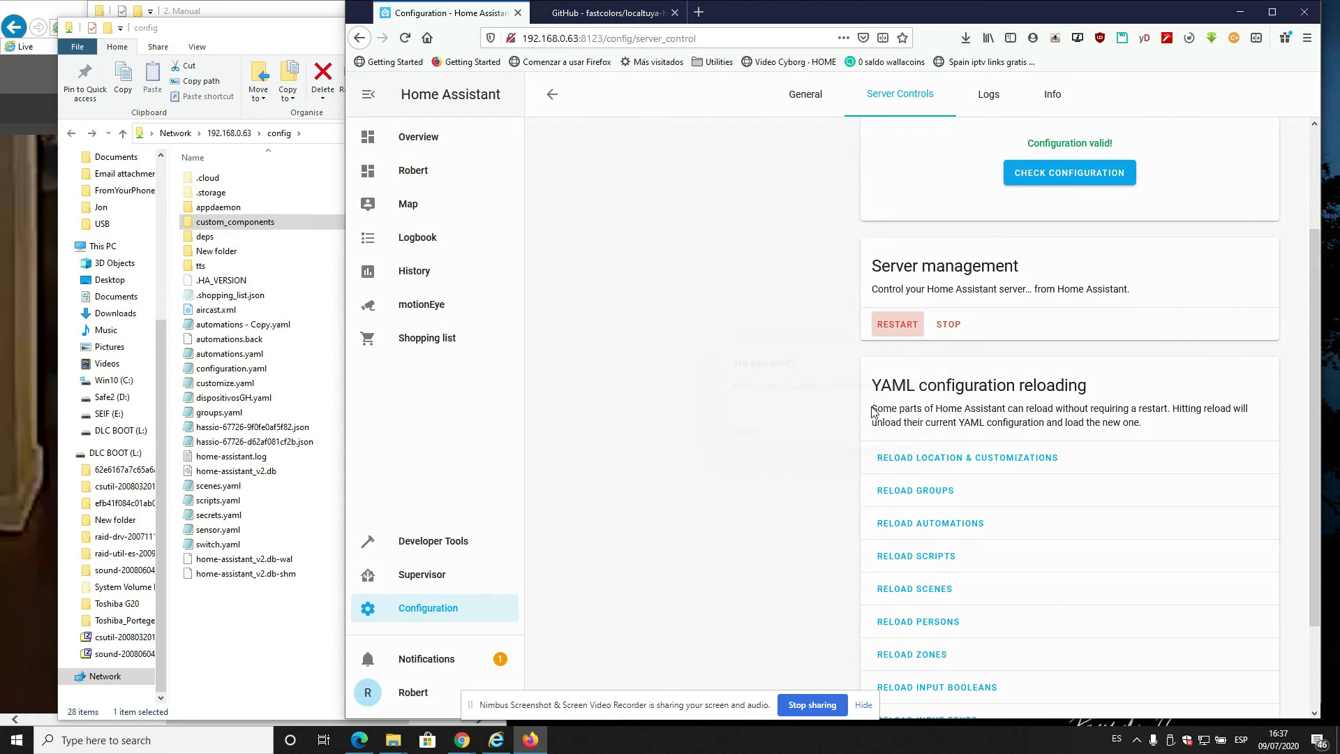
pyautogui.click(943, 444)
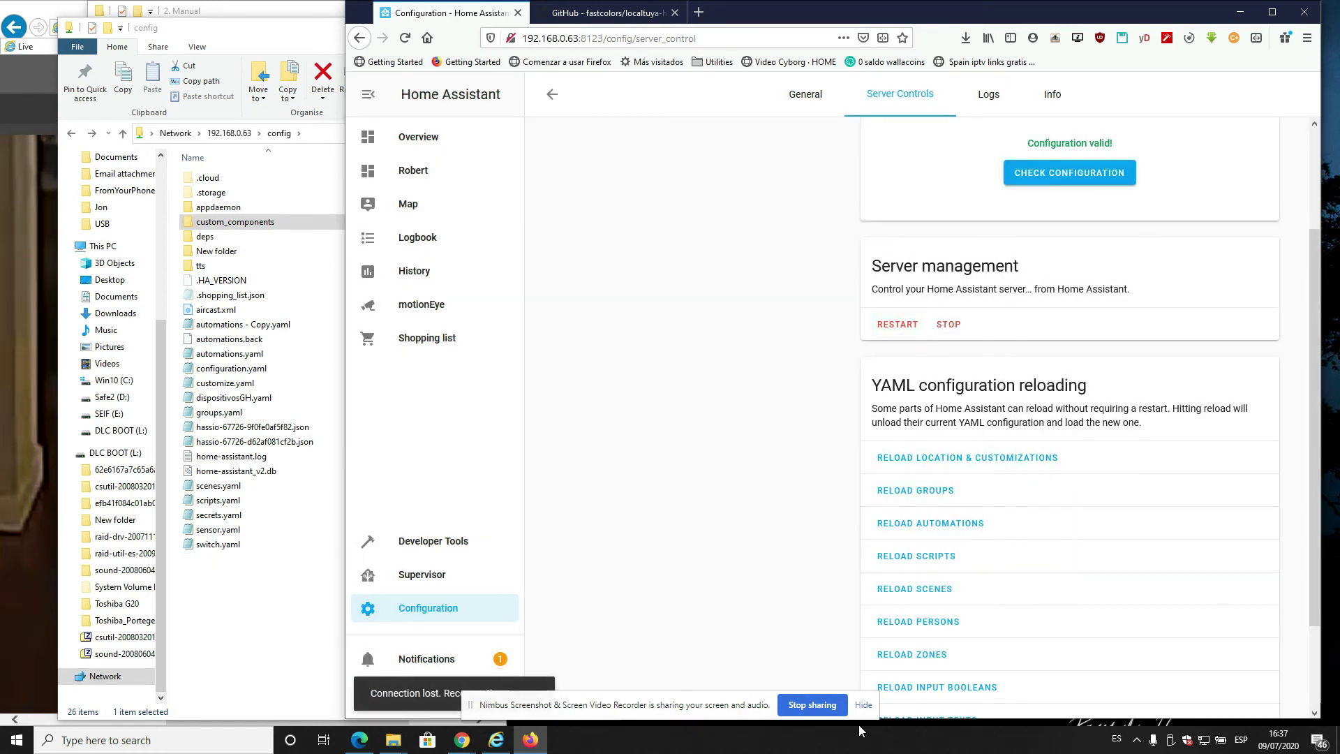
pyautogui.scroll(-2, 652, 420)
pyautogui.scroll(5, 631, 385)
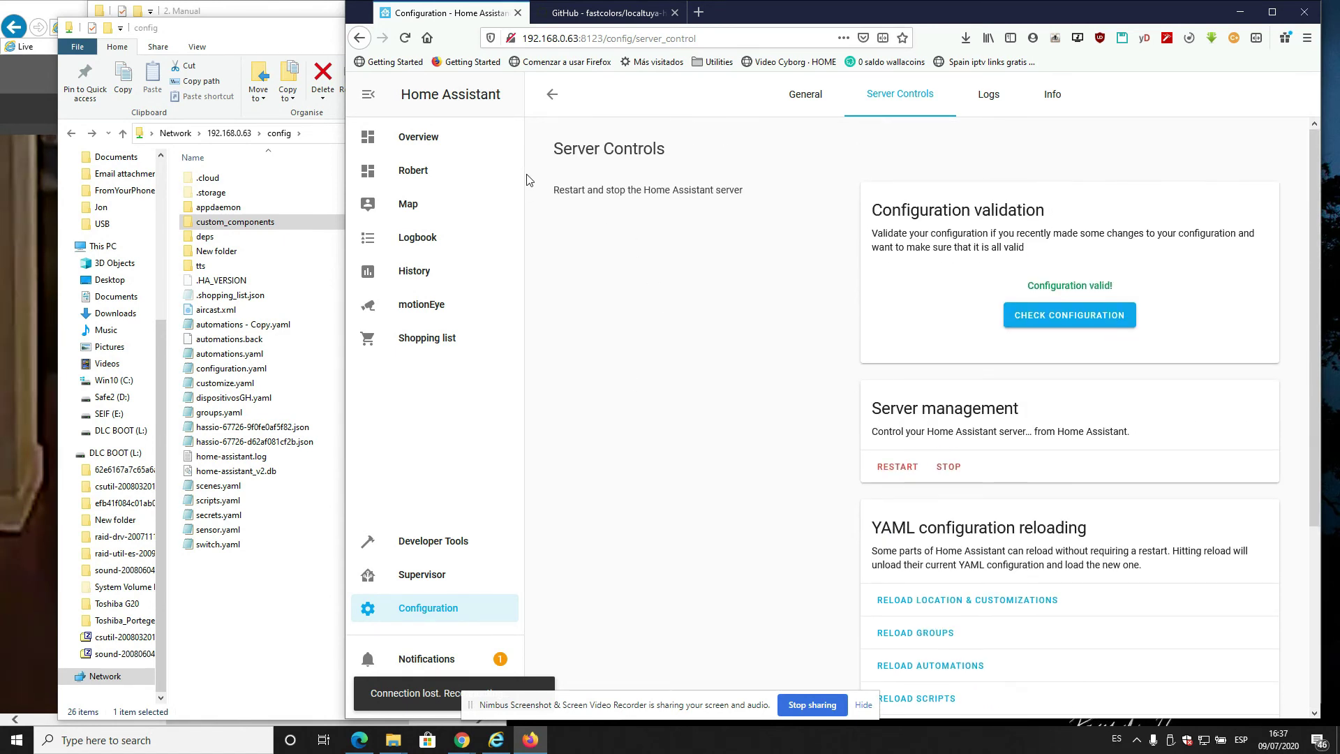
pyautogui.click(427, 170)
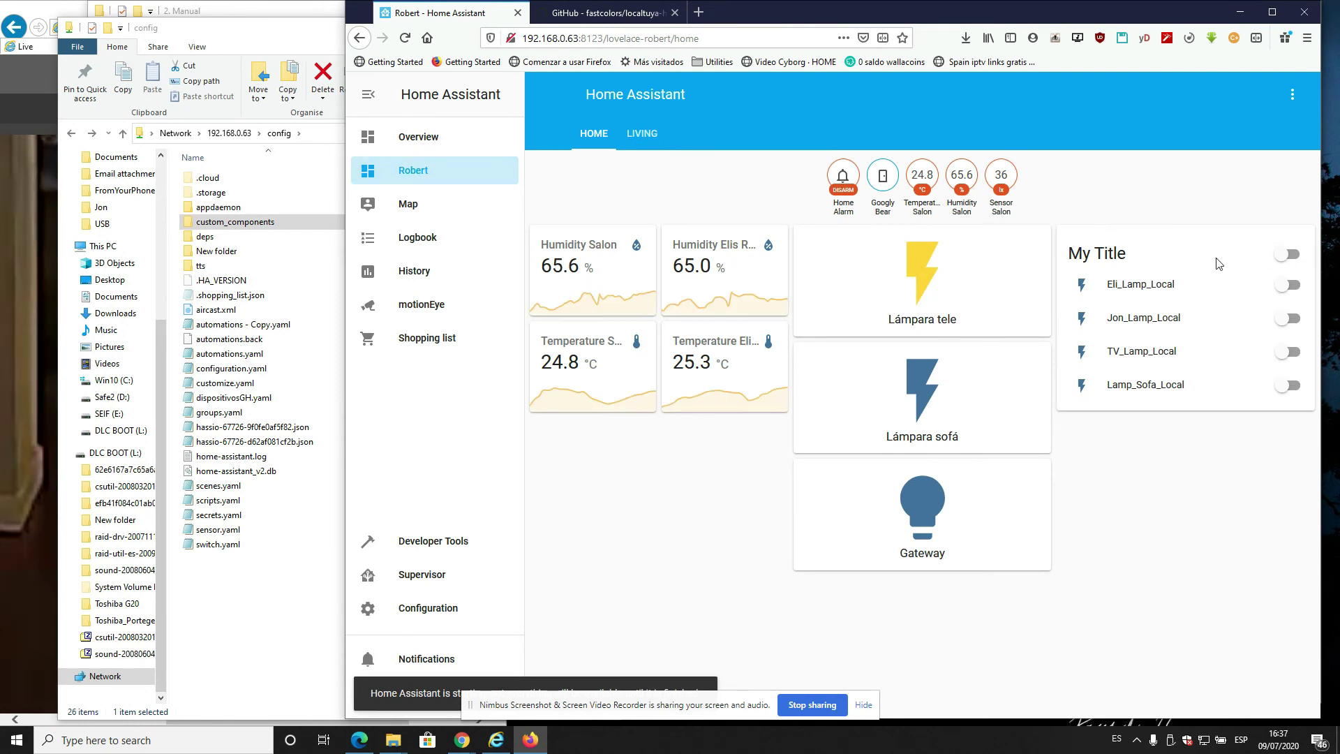
# - Put the dashboard in edit mode, add a card to Home, and pick the Entities card type
pyautogui.click(1292, 93)
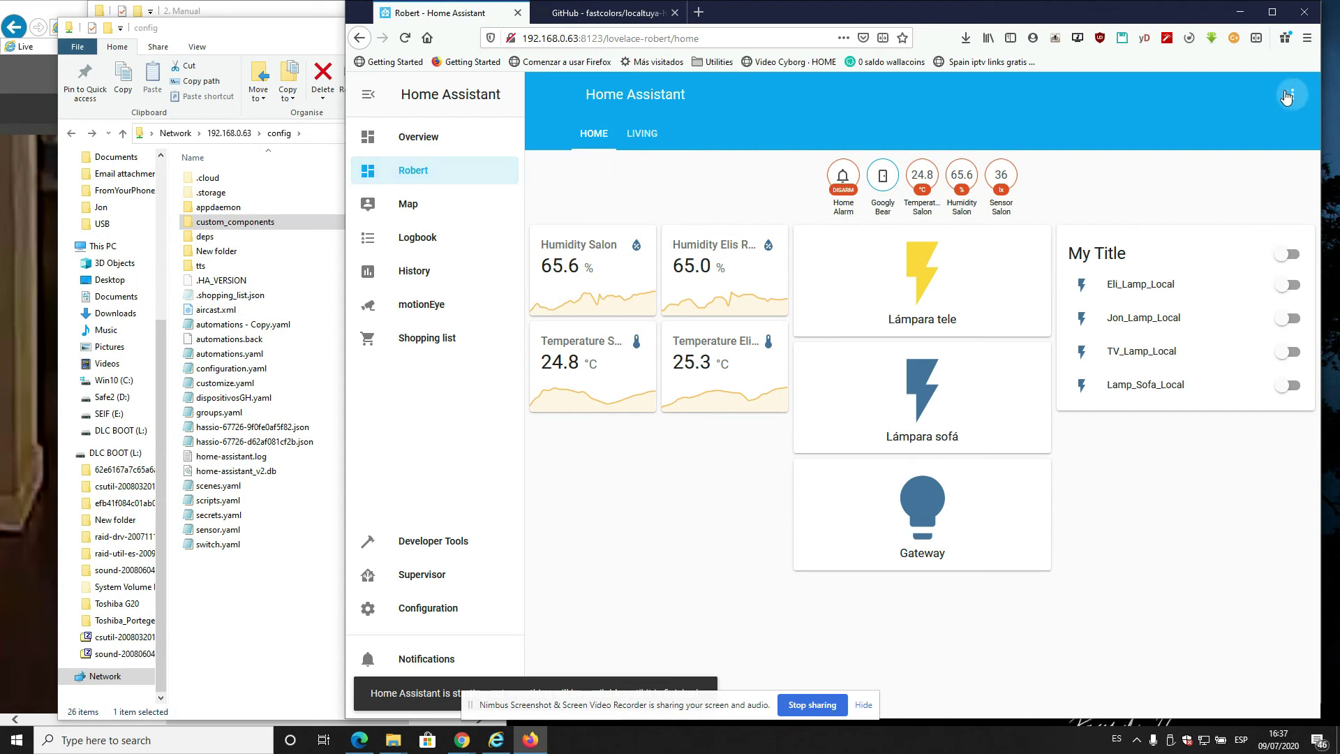
pyautogui.click(1257, 125)
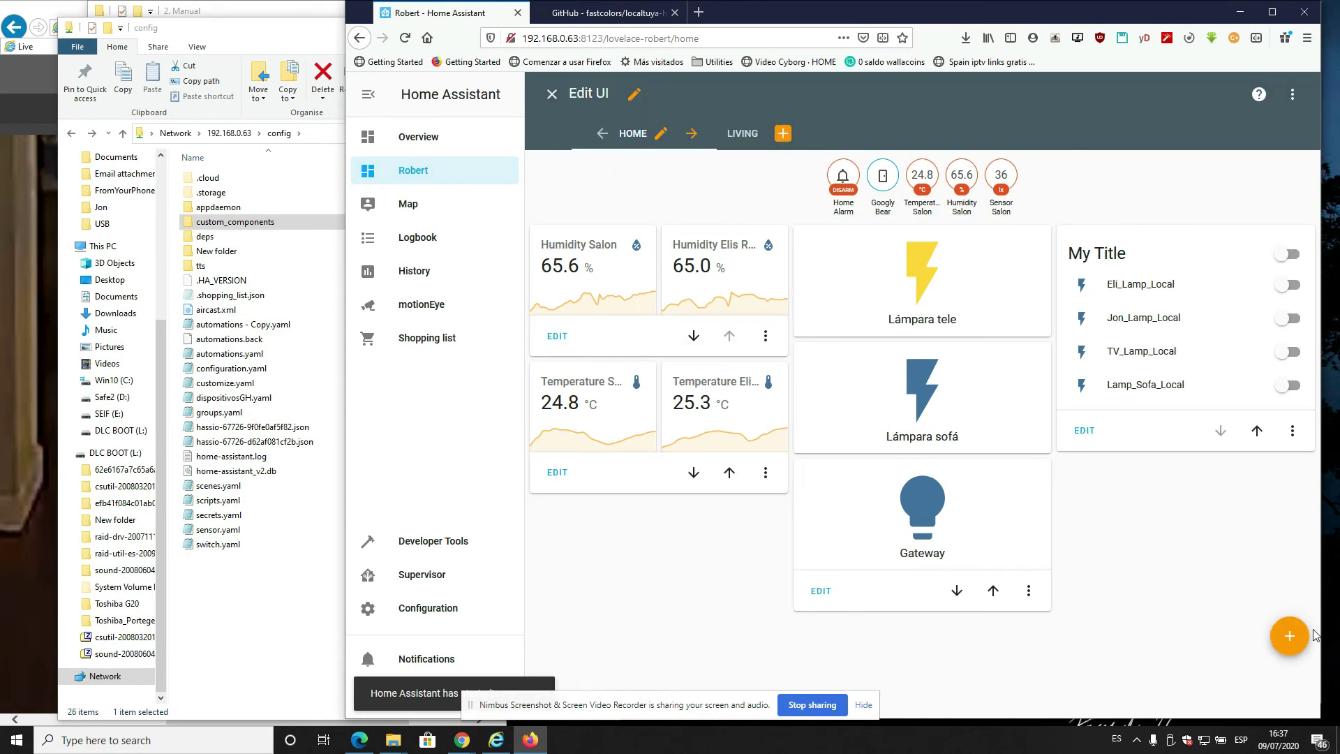
pyautogui.click(1291, 636)
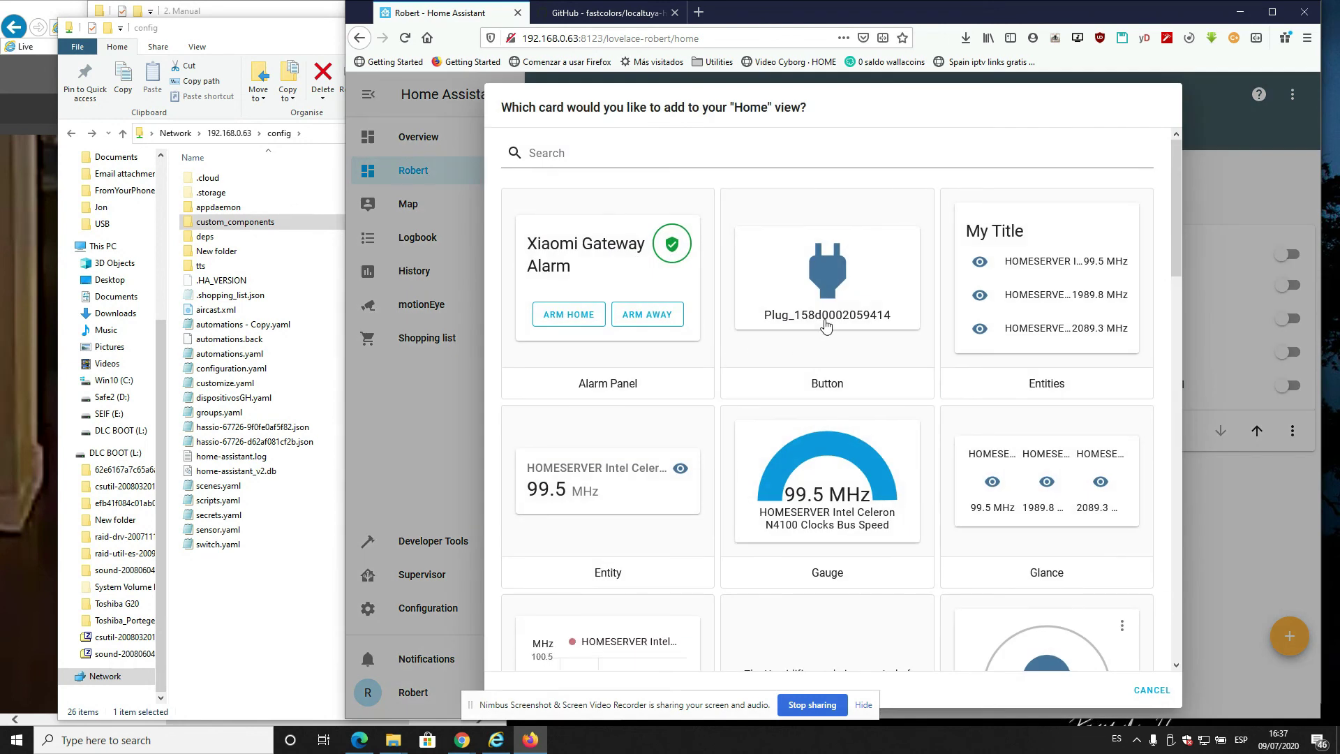
pyautogui.scroll(-1, 1037, 281)
pyautogui.scroll(-1, 1038, 281)
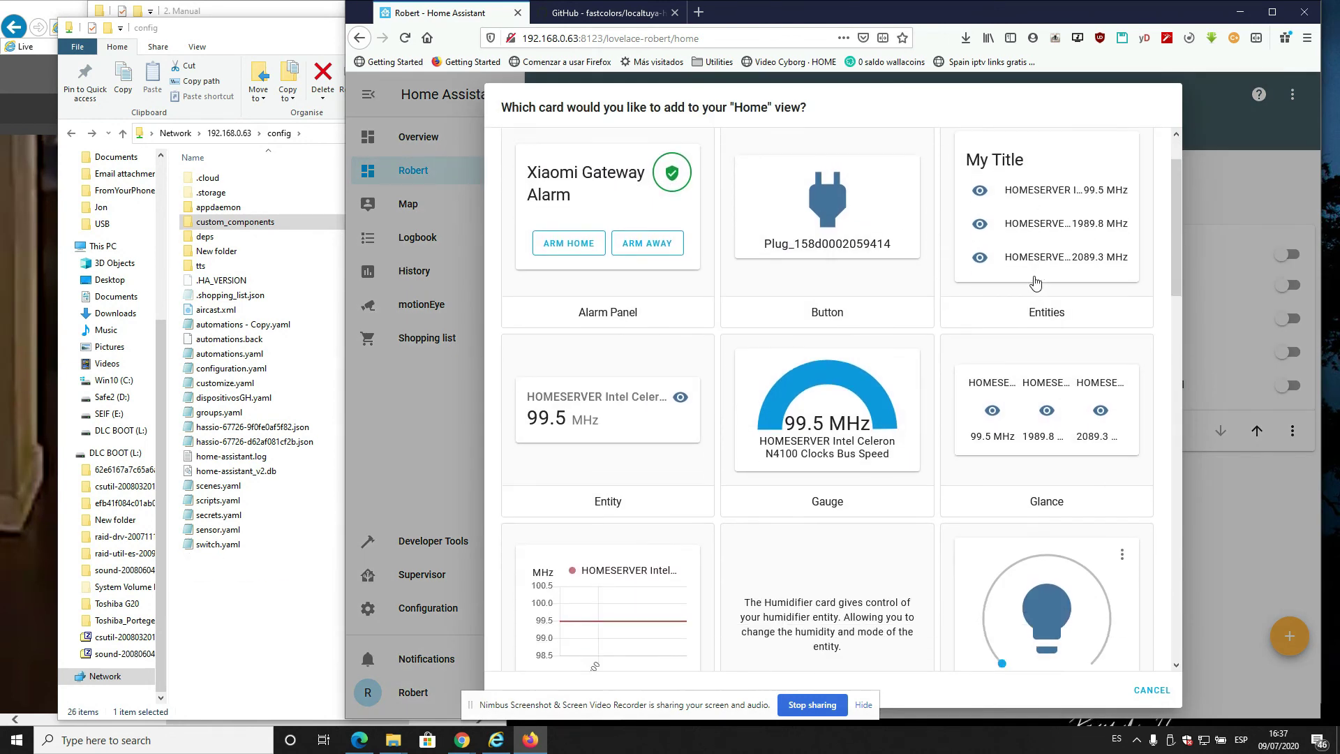
pyautogui.scroll(-3, 1035, 282)
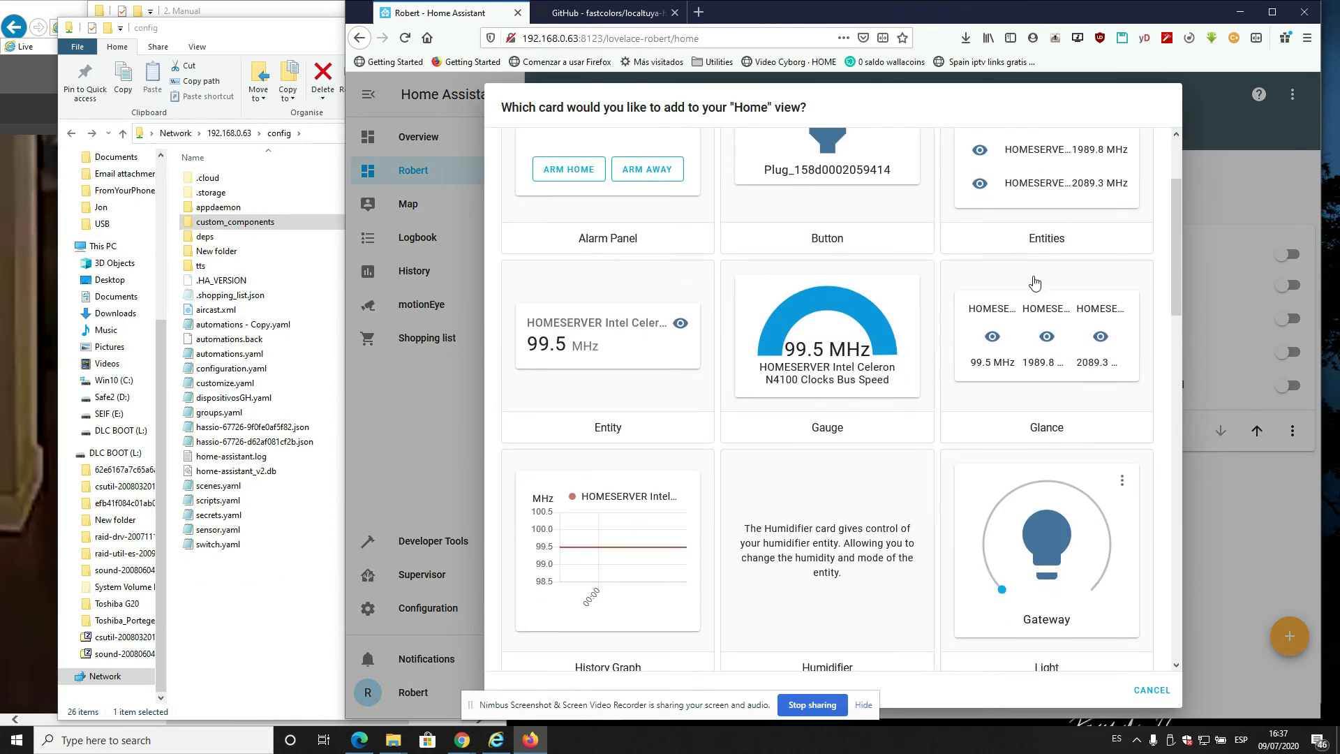
pyautogui.scroll(4, 1035, 282)
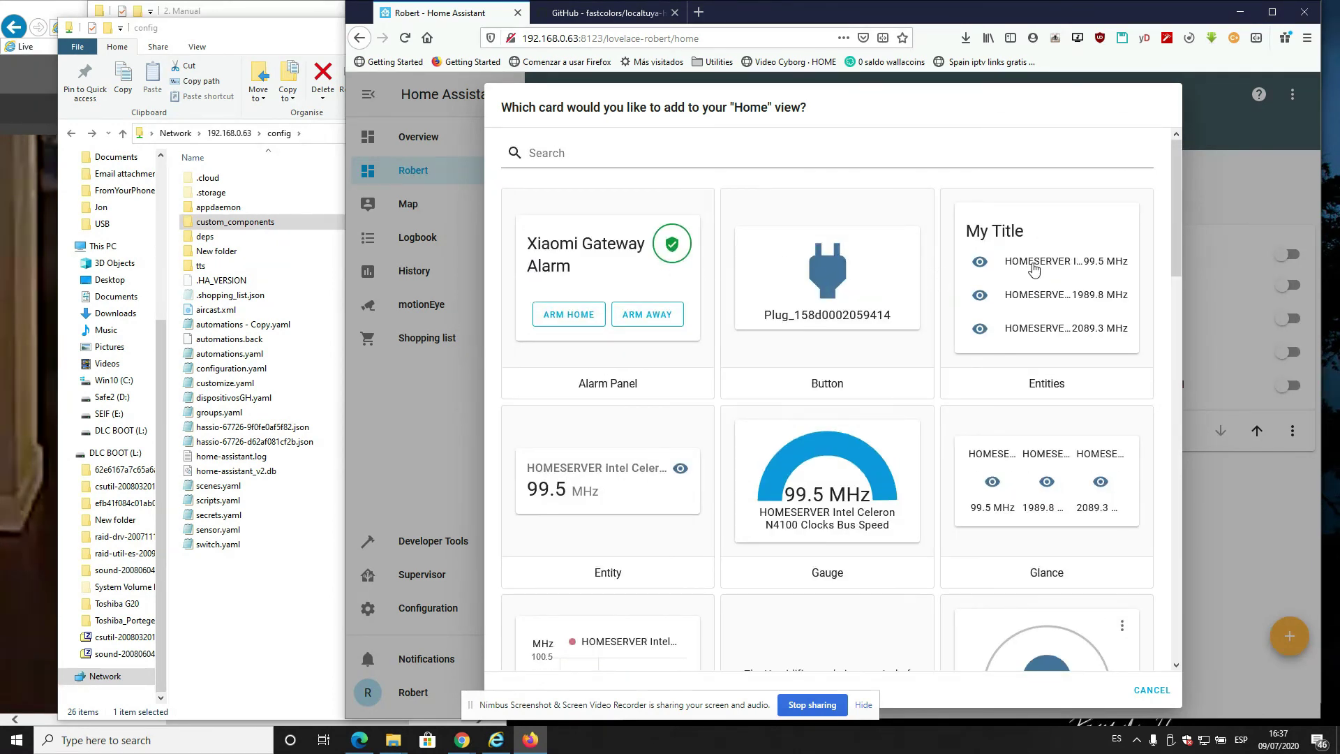
pyautogui.scroll(-10, 1035, 270)
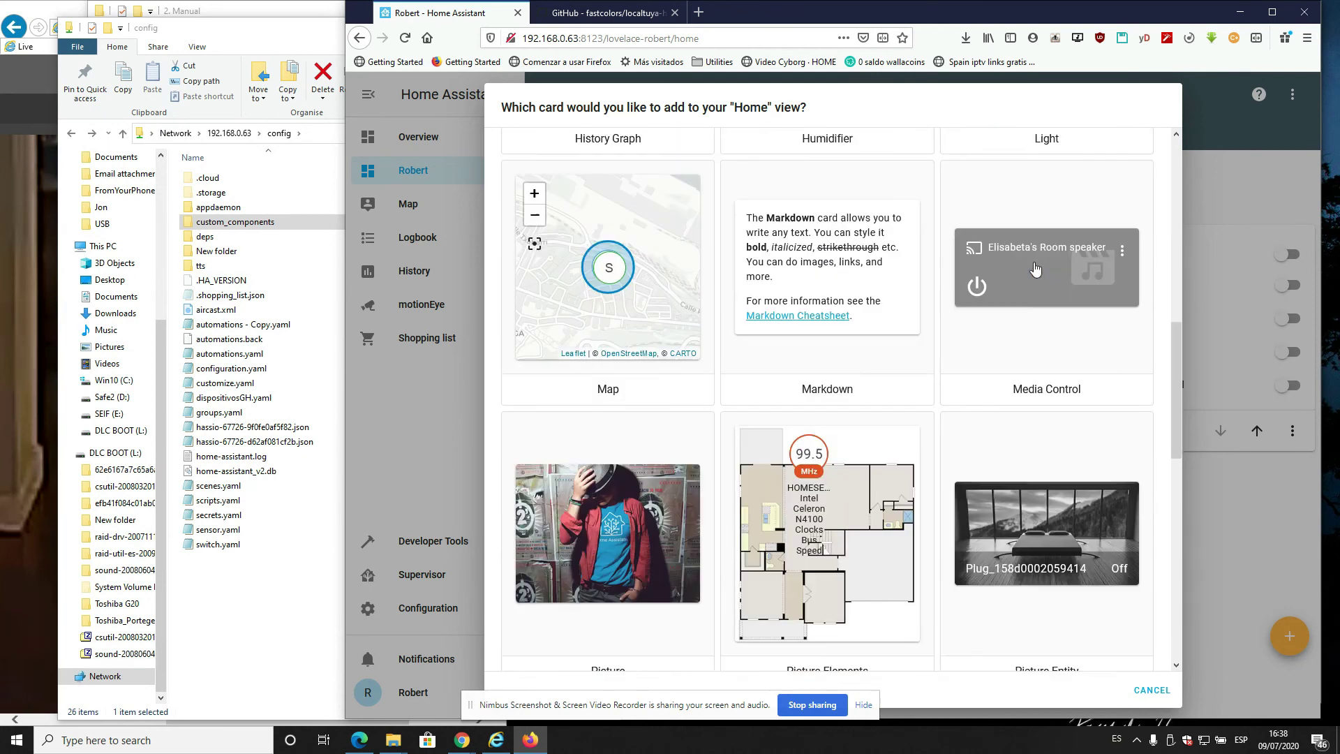
pyautogui.scroll(10, 1035, 269)
pyautogui.click(1057, 300)
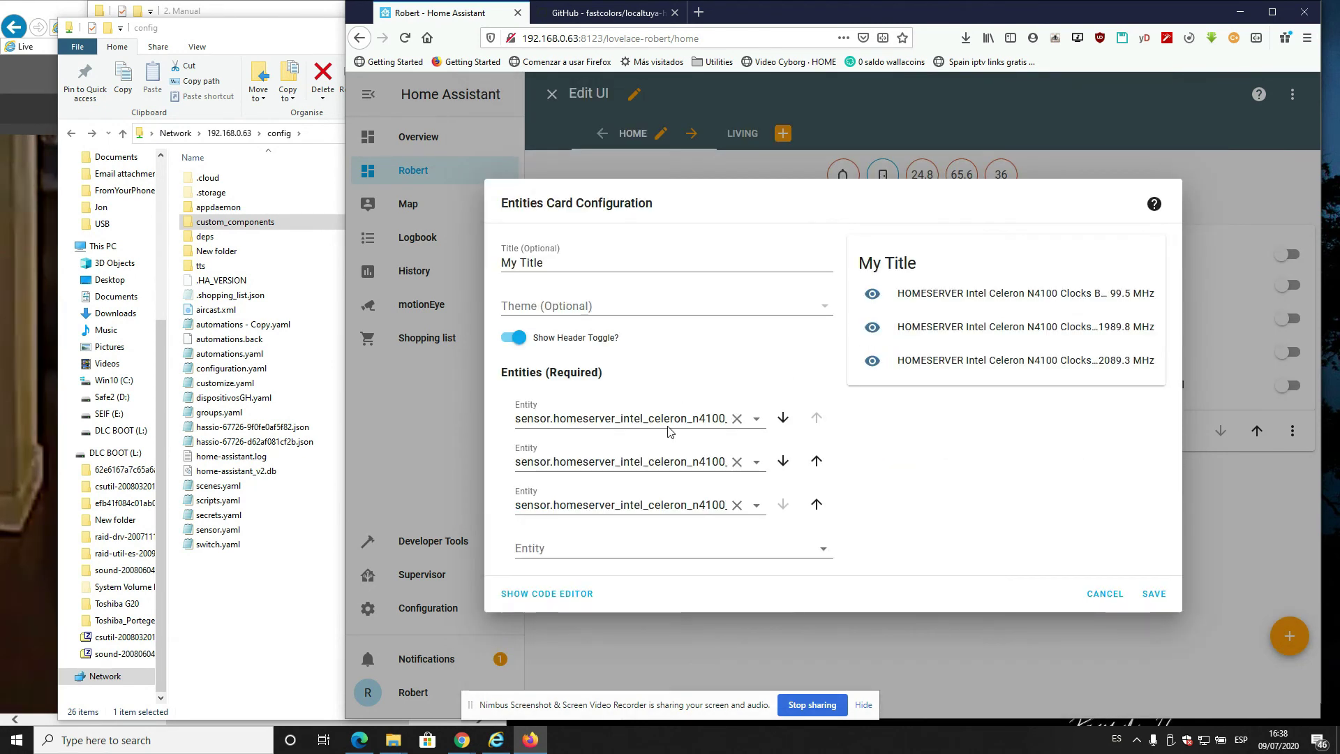
# - Set the card's first entity to the Lamp_Sofa_Local switch
pyautogui.click(757, 419)
pyautogui.scroll(-5, 732, 520)
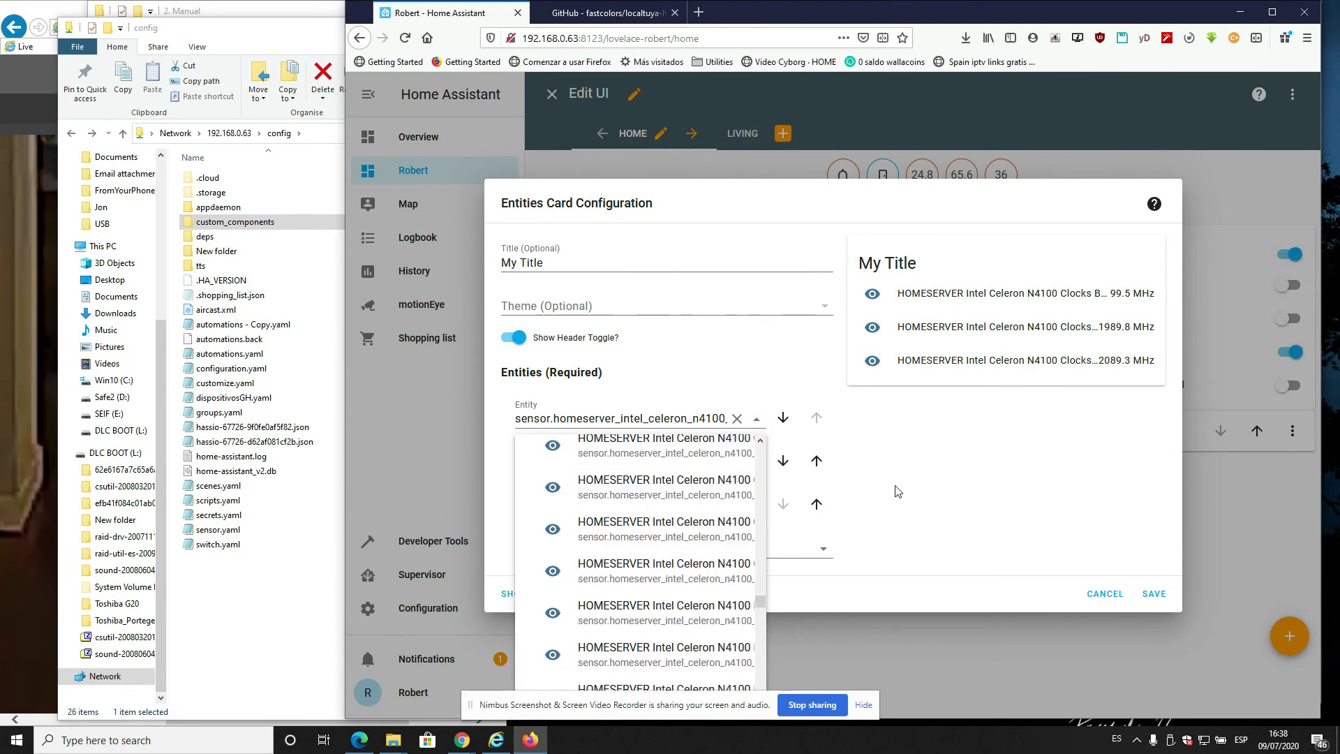
pyautogui.scroll(-10, 697, 518)
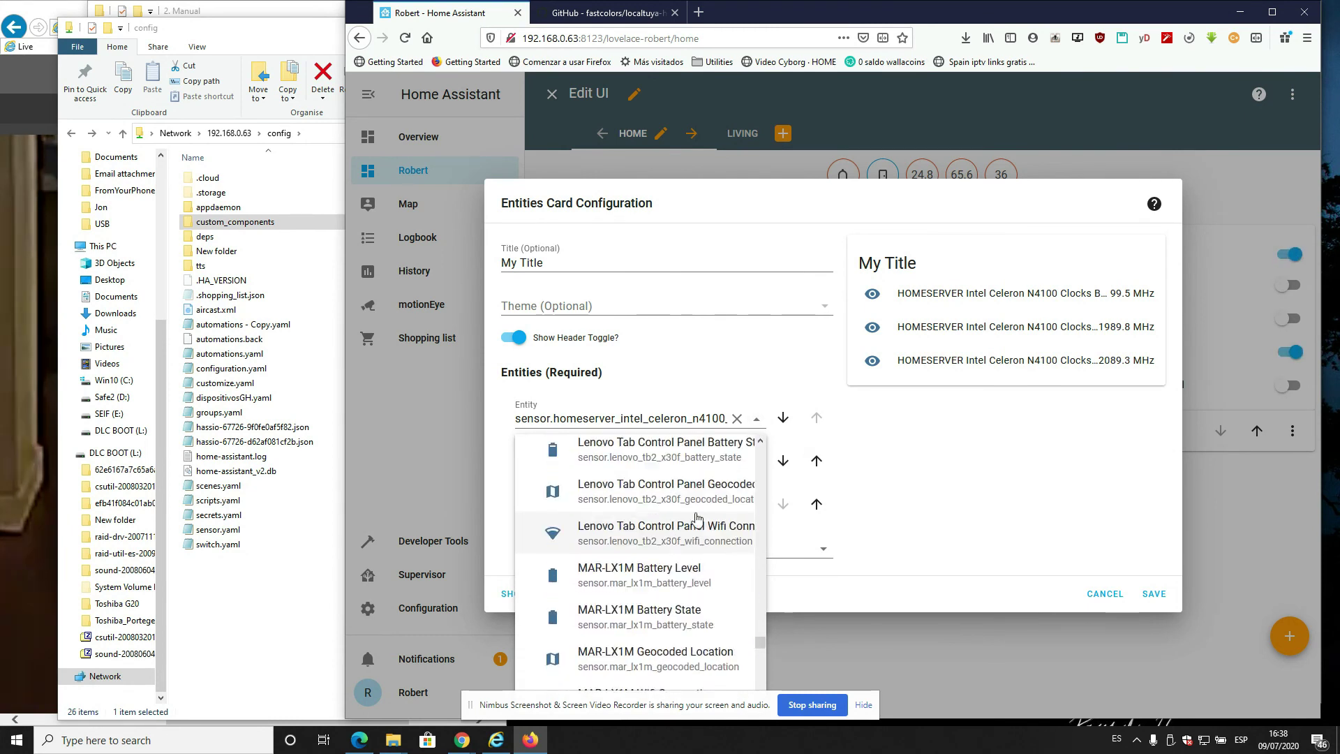
pyautogui.scroll(-5, 696, 518)
pyautogui.scroll(4, 695, 517)
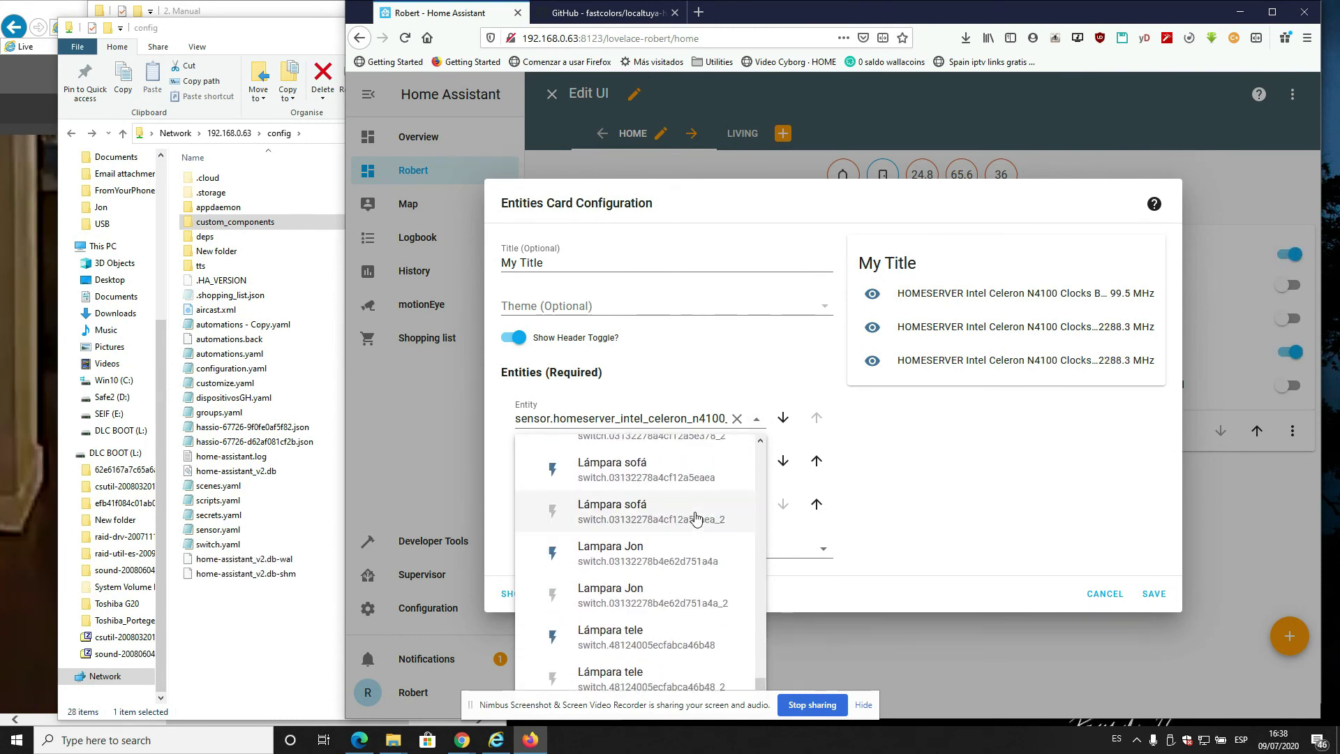
pyautogui.scroll(-3, 695, 520)
pyautogui.scroll(-2, 691, 552)
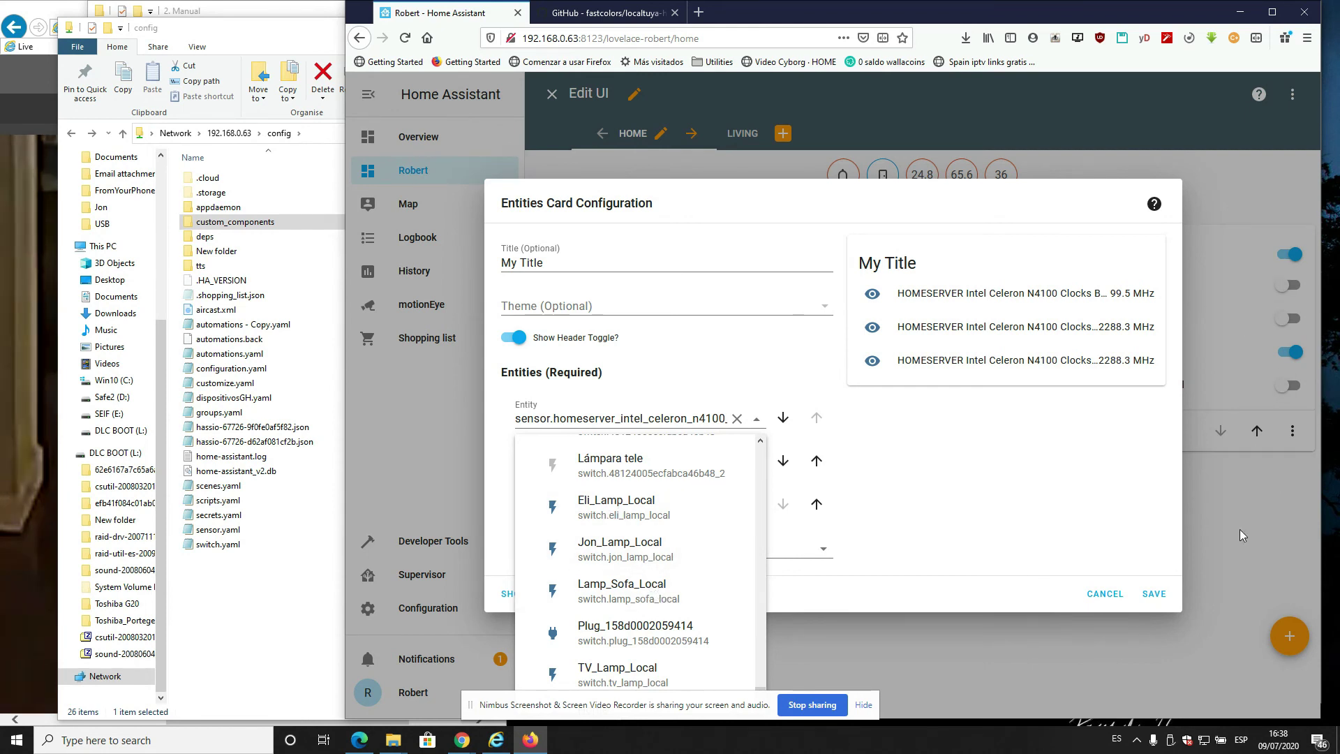
pyautogui.click(628, 591)
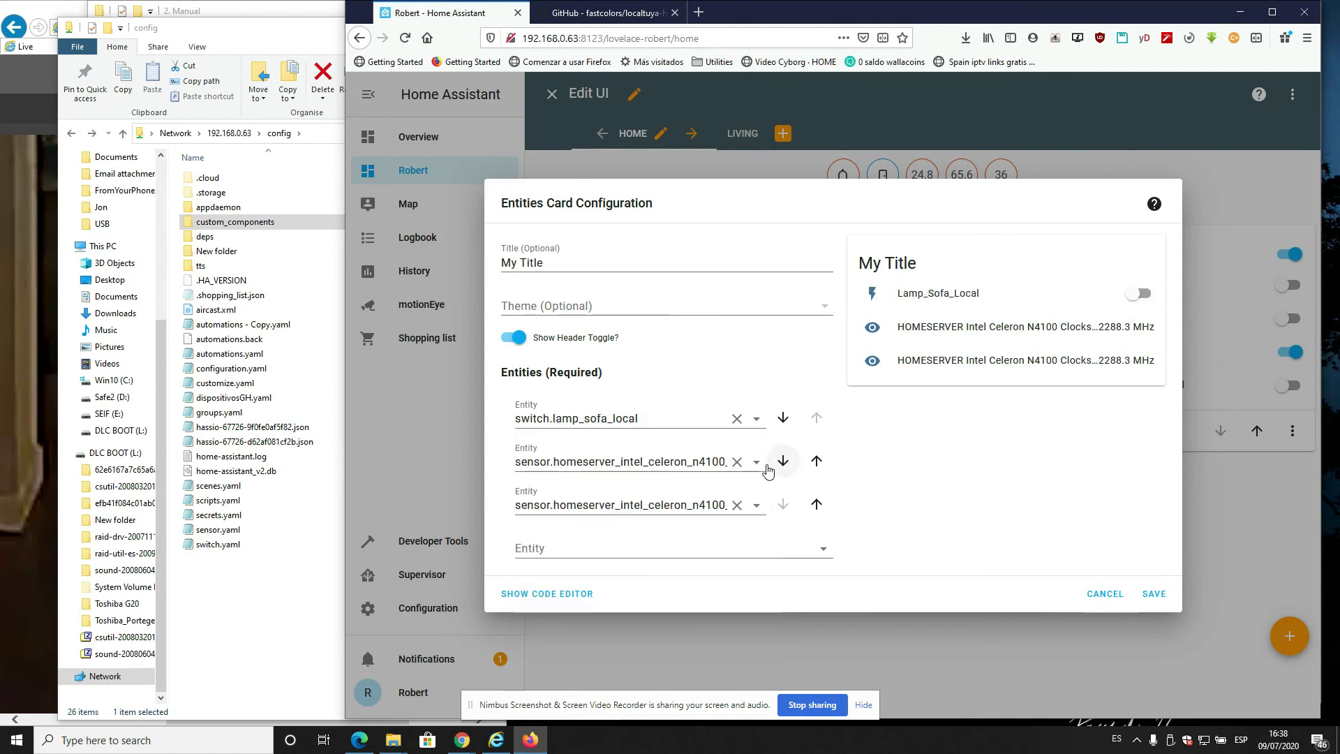
# - Set the card's second entity to the TV_Lamp_Local switch
pyautogui.click(756, 462)
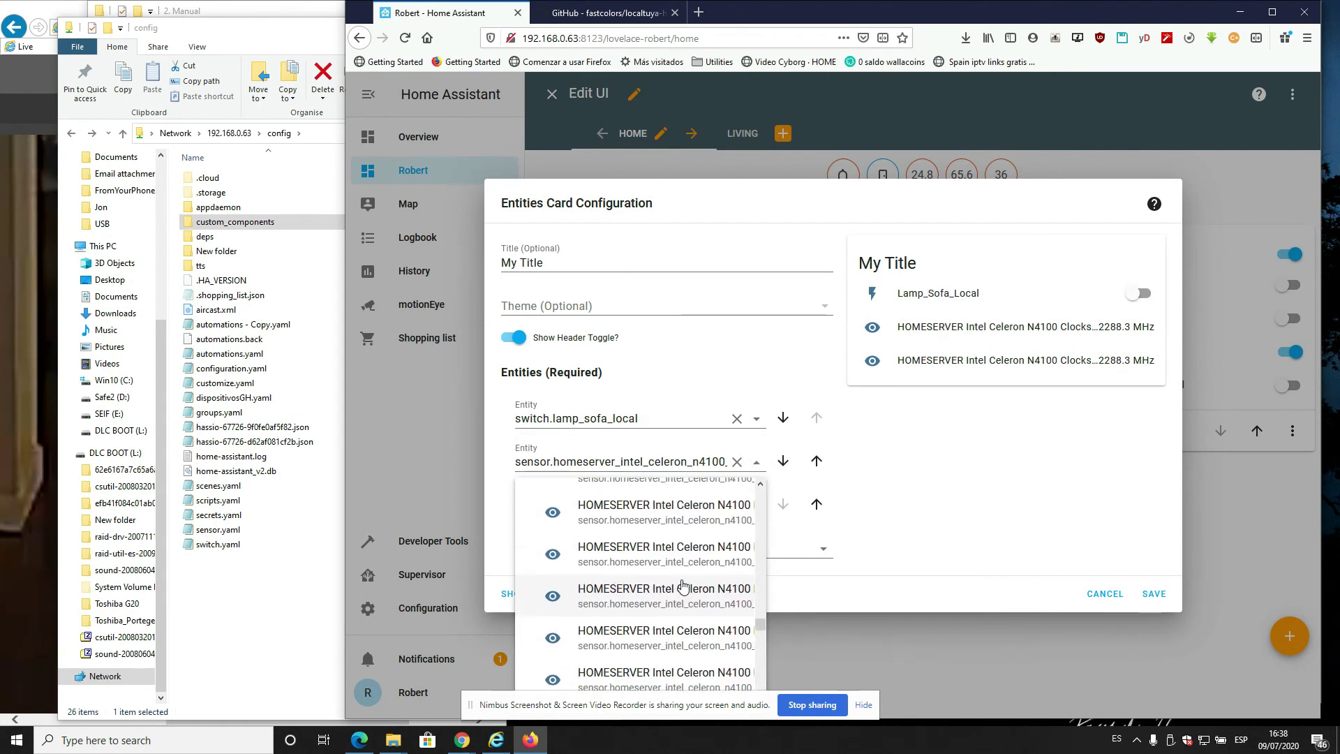
pyautogui.scroll(-5, 680, 589)
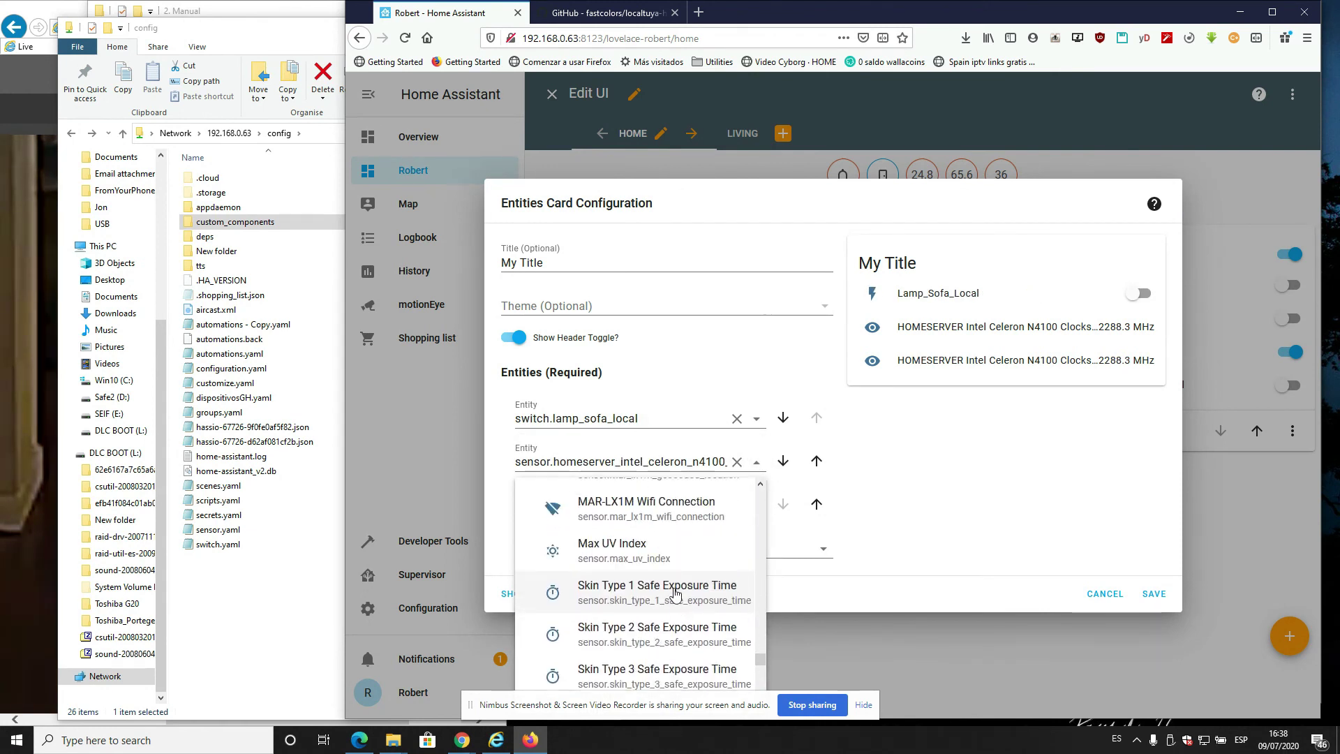
pyautogui.scroll(-10, 675, 591)
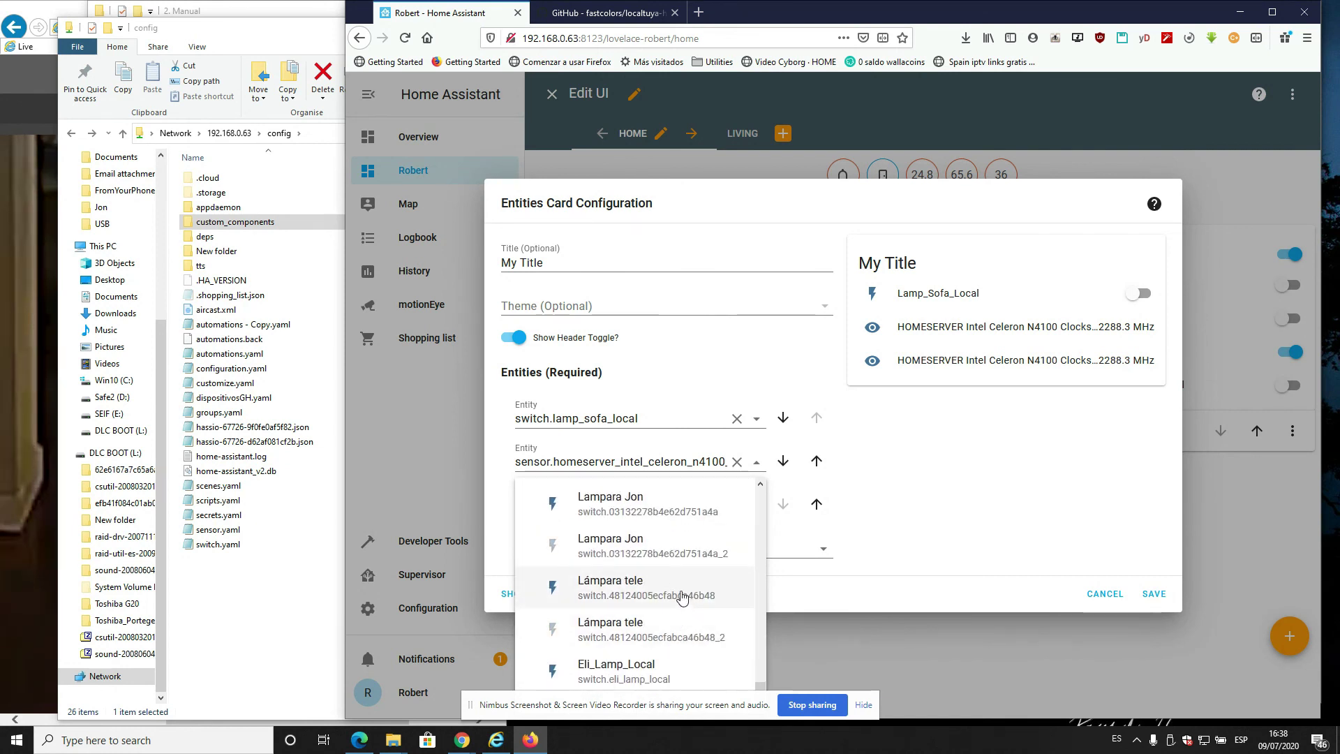
pyautogui.scroll(-2, 687, 600)
pyautogui.scroll(-2, 697, 609)
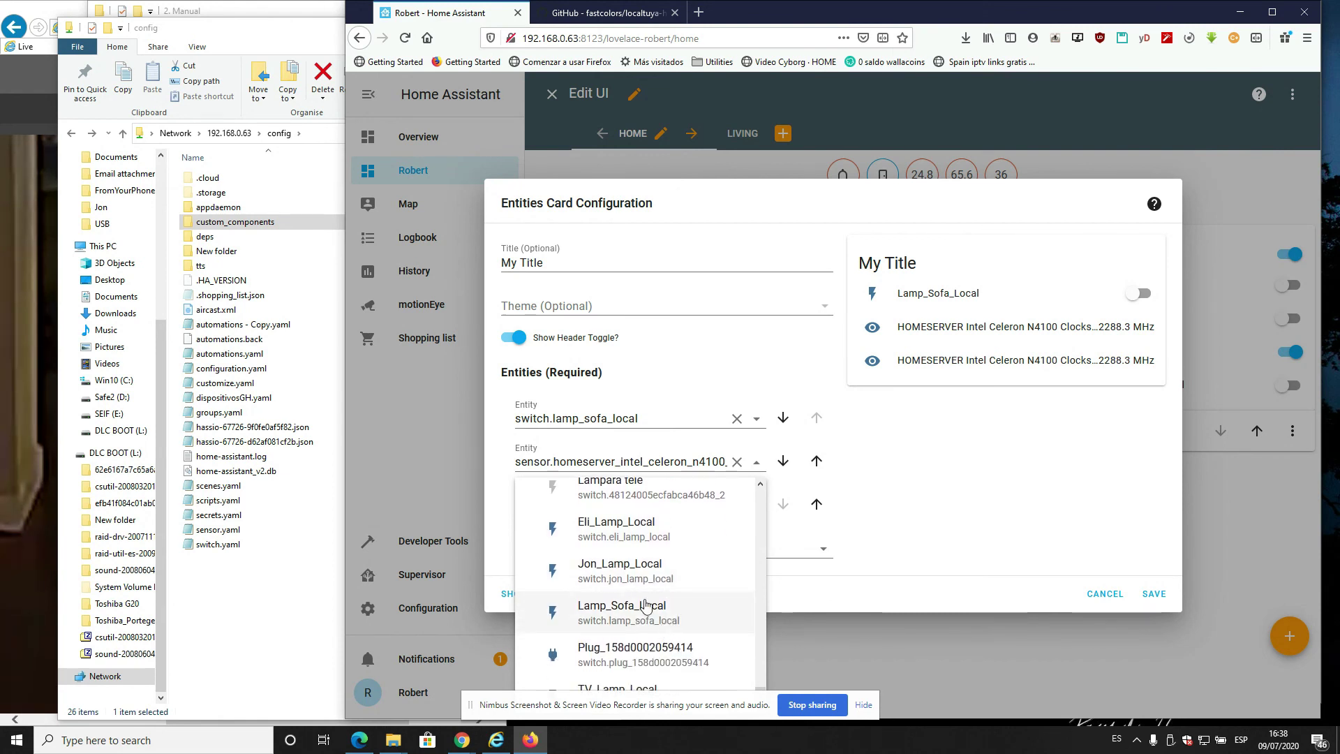
pyautogui.scroll(-3, 652, 581)
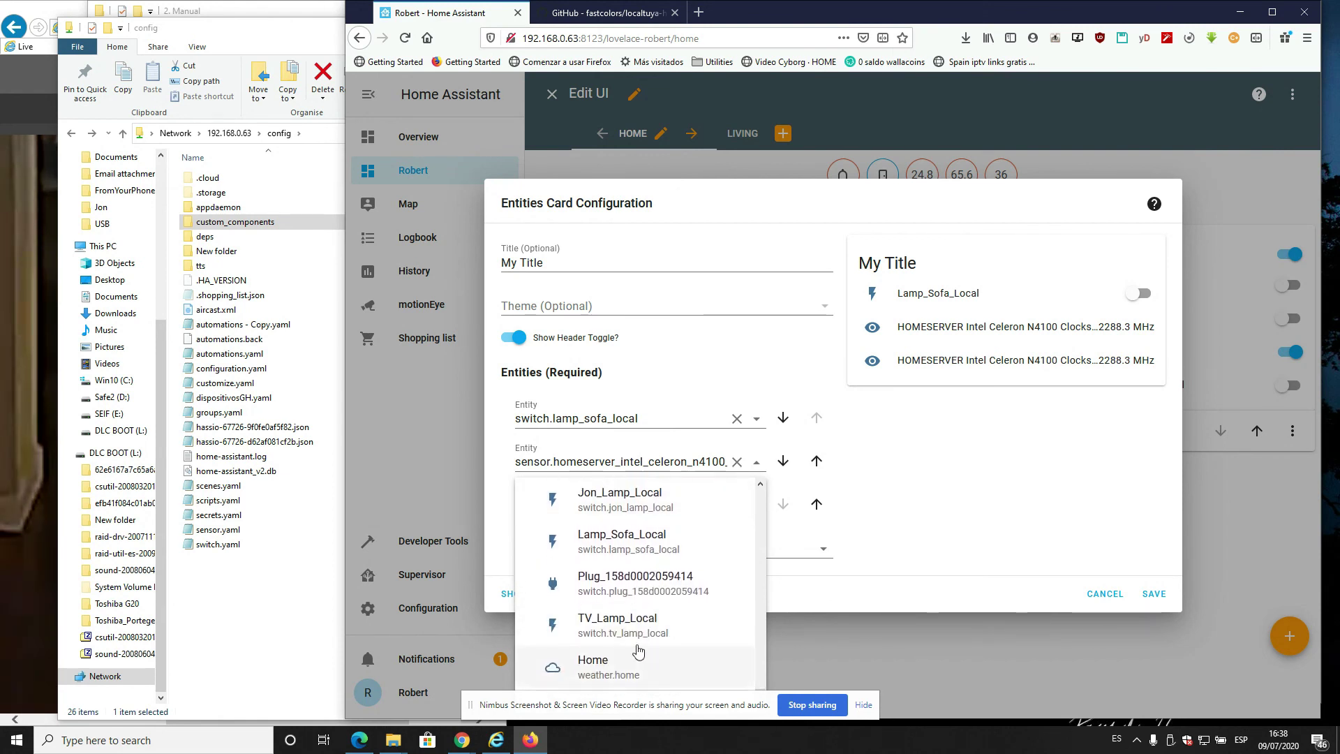
pyautogui.click(652, 580)
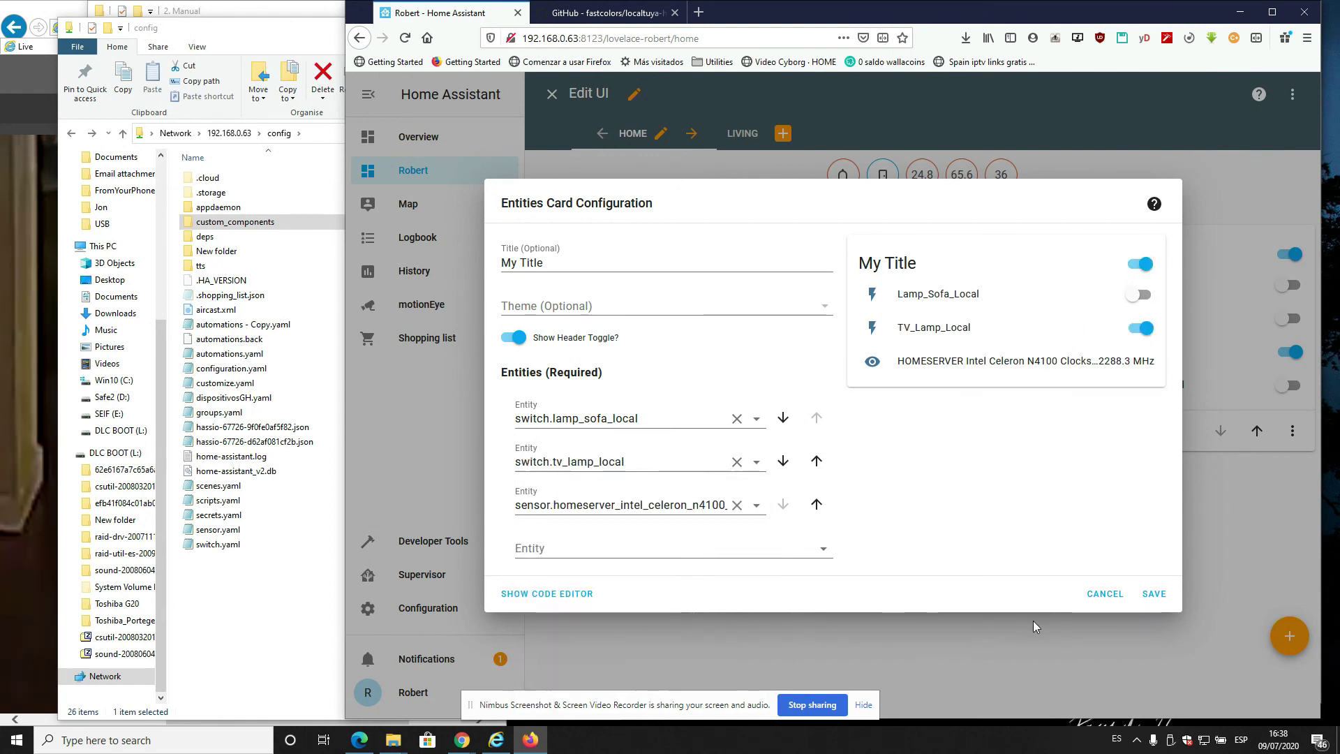
# - Remove the third HOMESERVER sensor row and save the card
pyautogui.click(756, 505)
pyautogui.moveTo(761, 629); pyautogui.dragTo(760, 530)
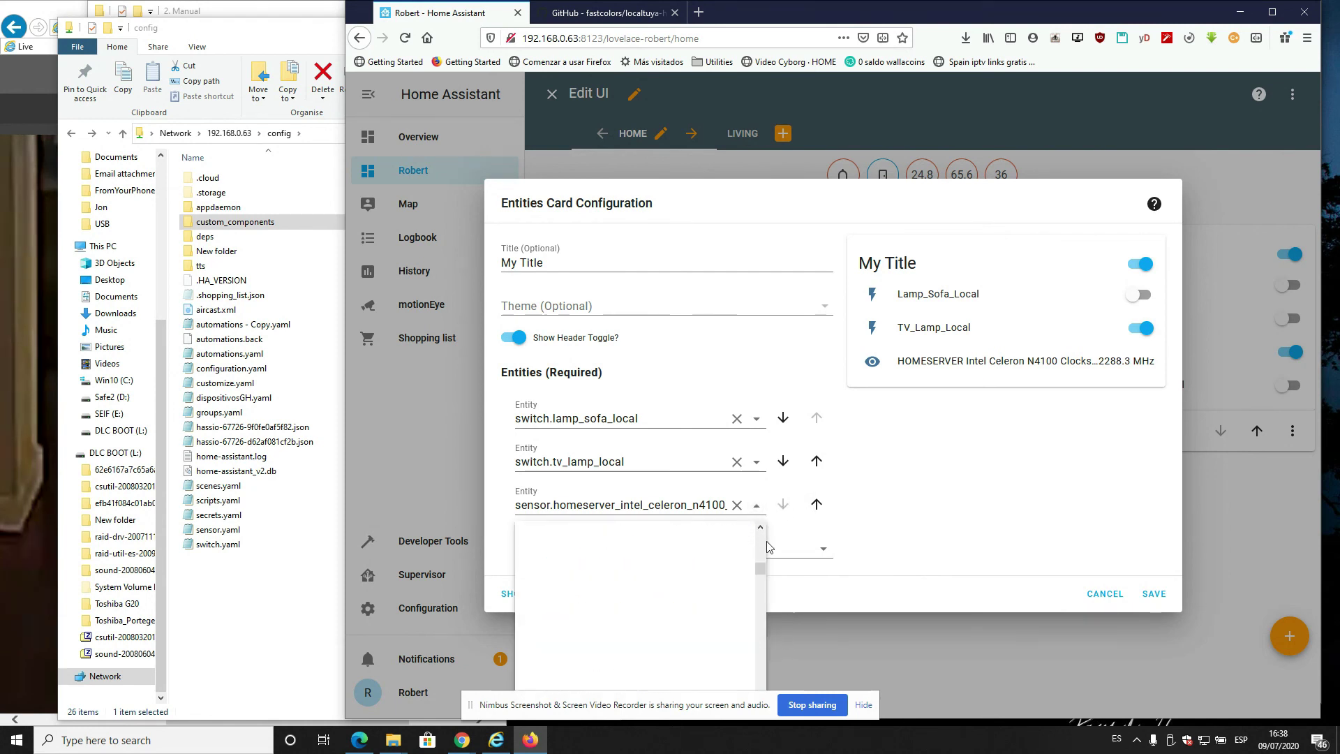
pyautogui.click(1041, 546)
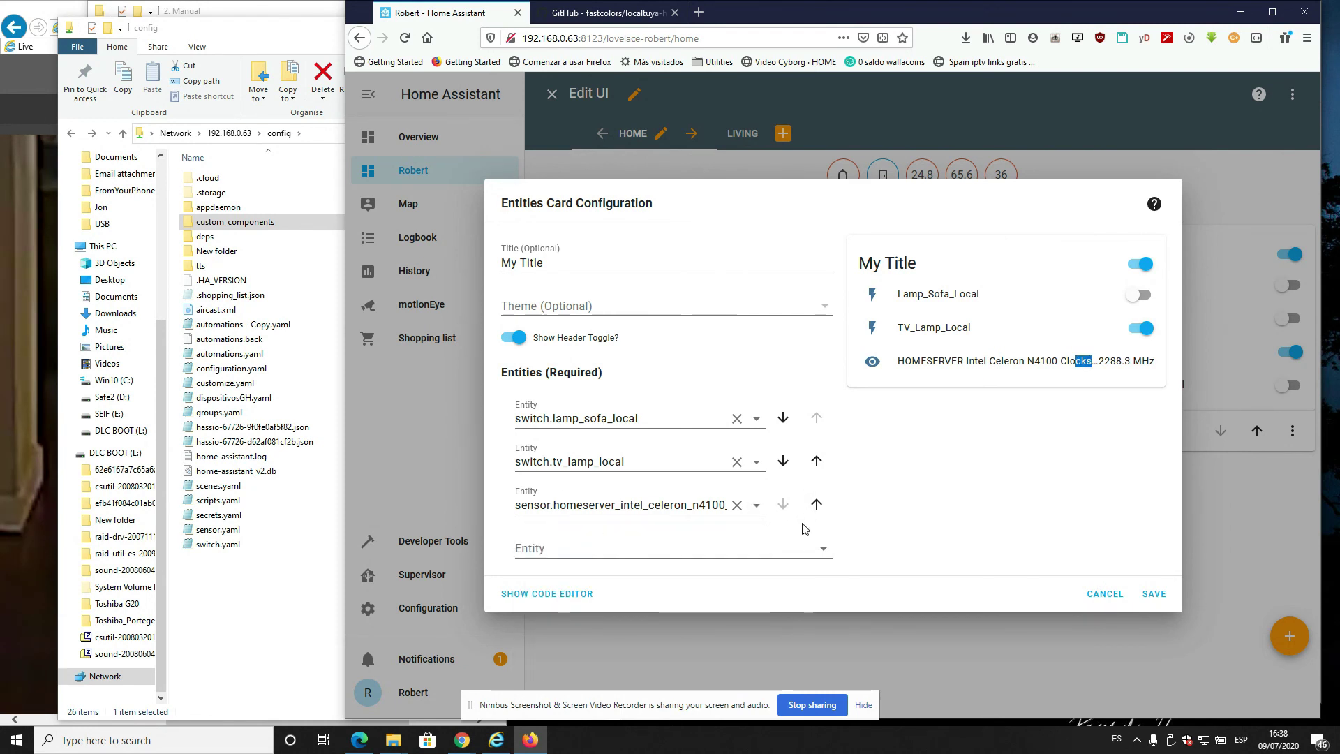
pyautogui.click(737, 504)
pyautogui.click(1152, 573)
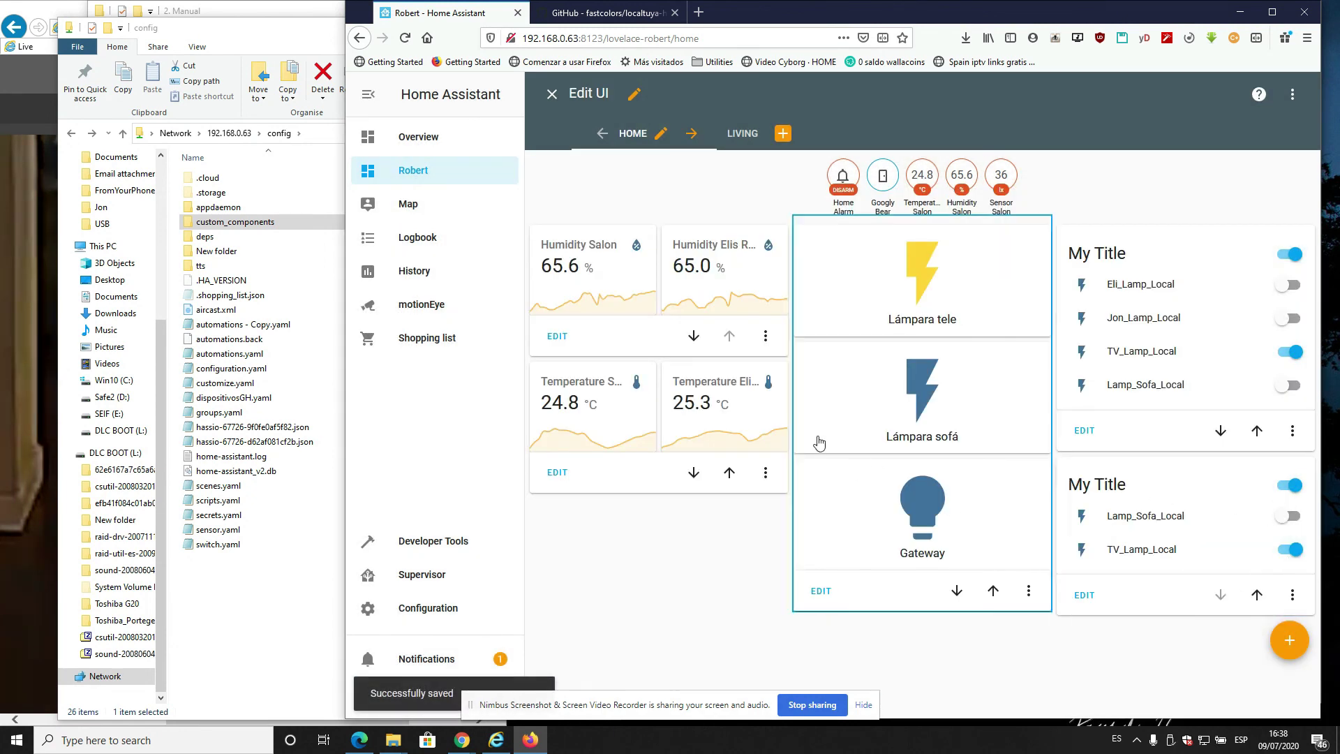
# - Toggle TV_Lamp_Local off and on repeatedly while watching the camera, ending with it off
pyautogui.hotkey('alt', 'Tab')
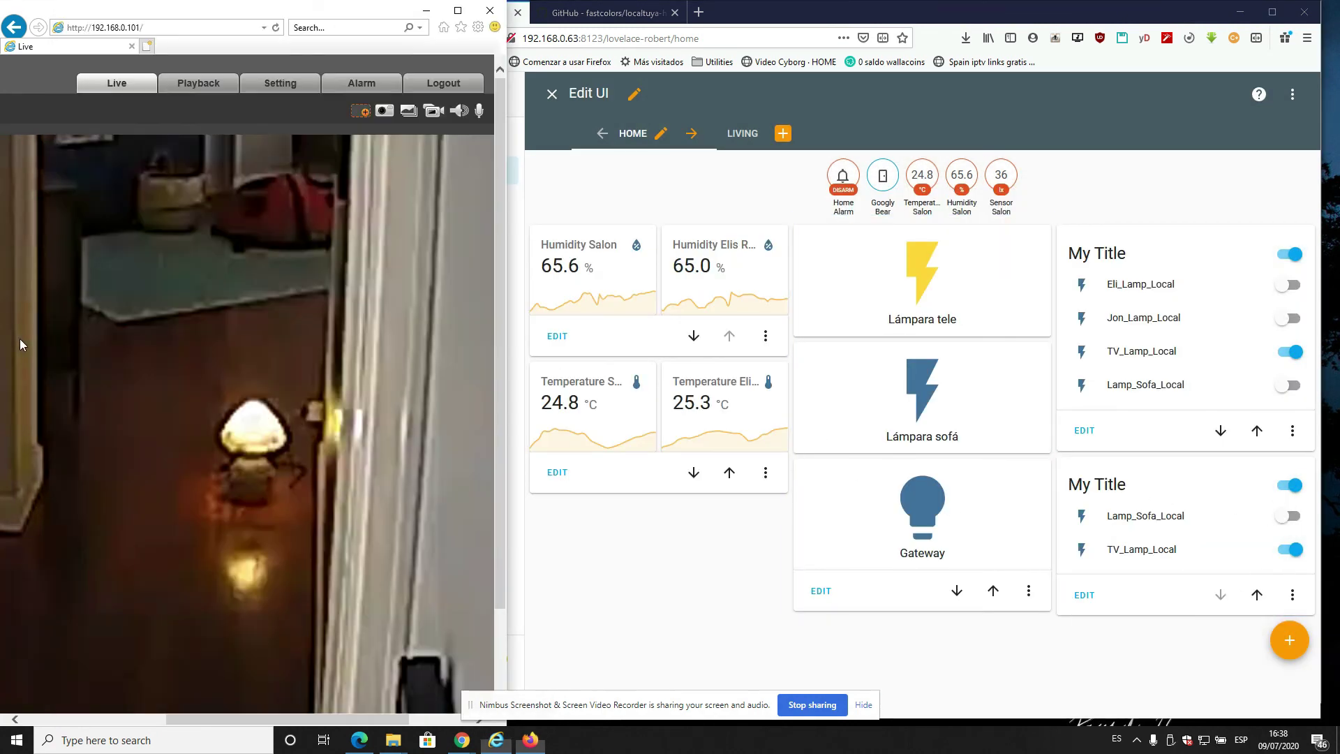
pyautogui.click(1293, 552)
pyautogui.click(1291, 552)
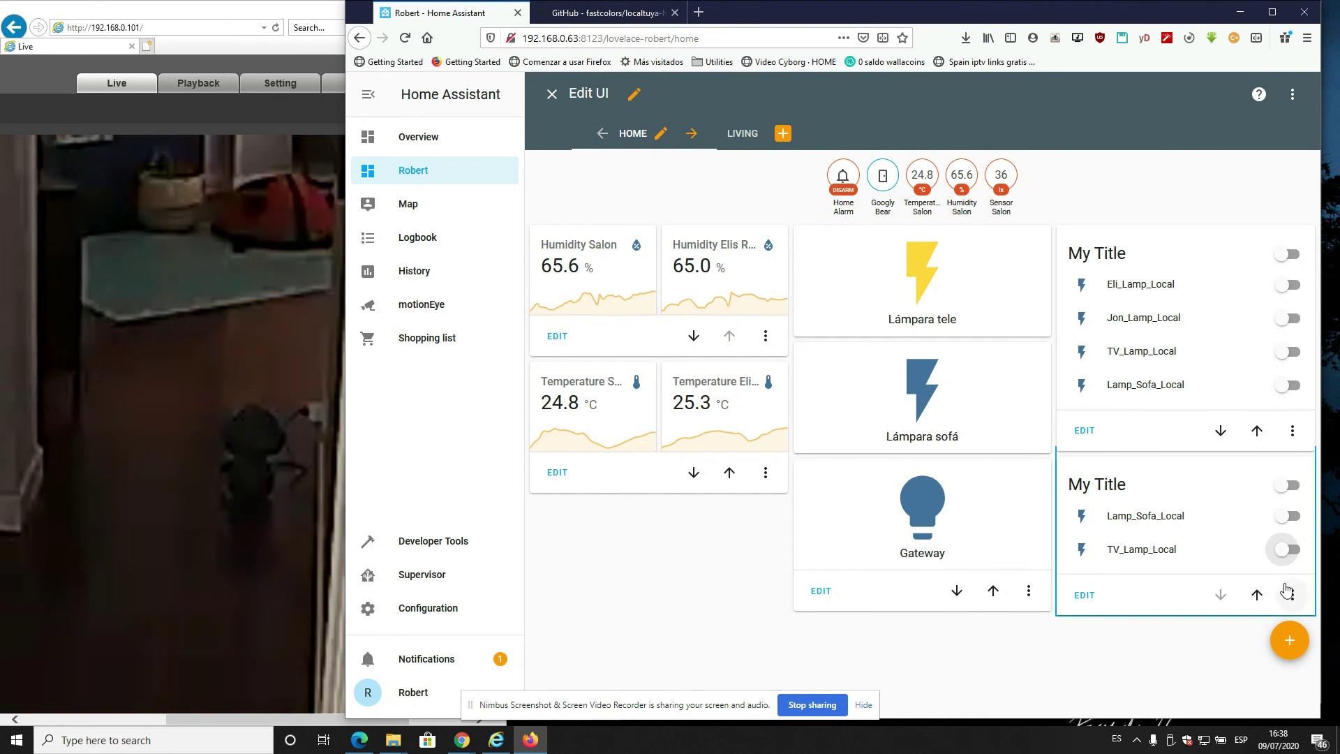
pyautogui.click(1291, 549)
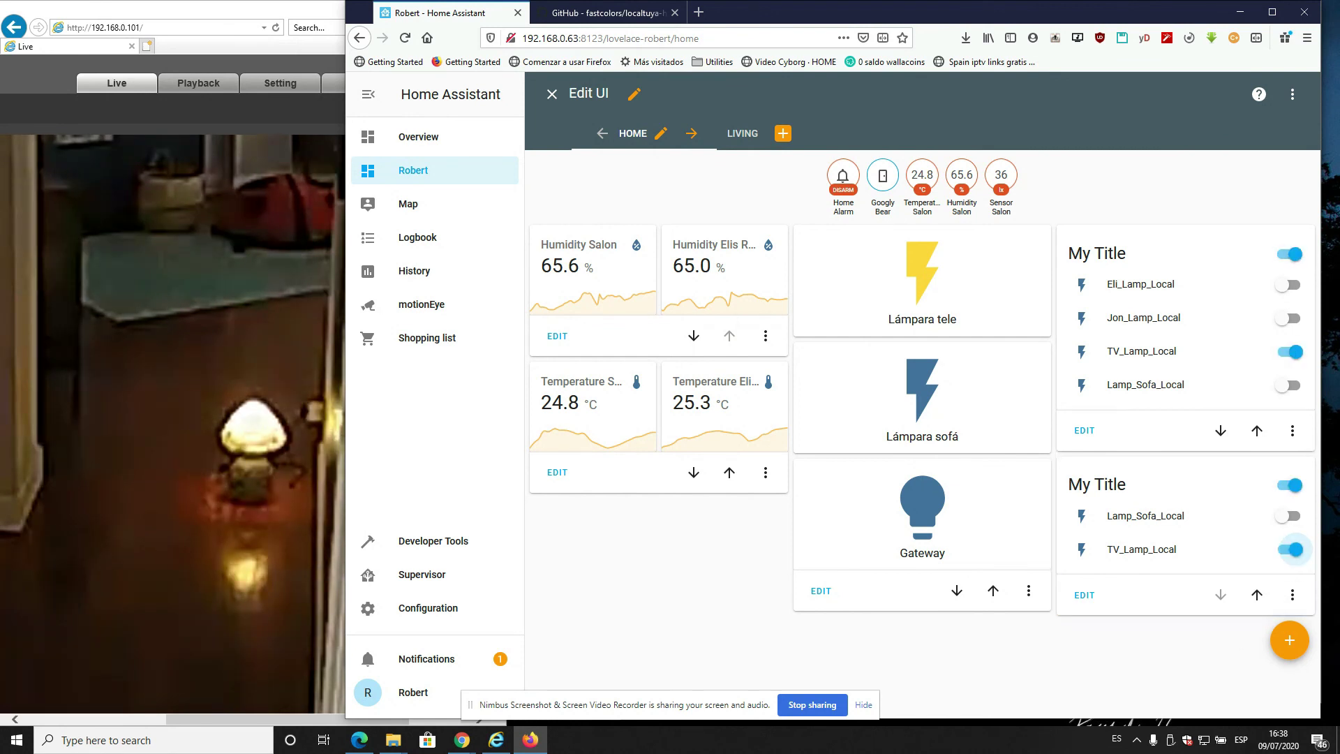
pyautogui.click(1289, 550)
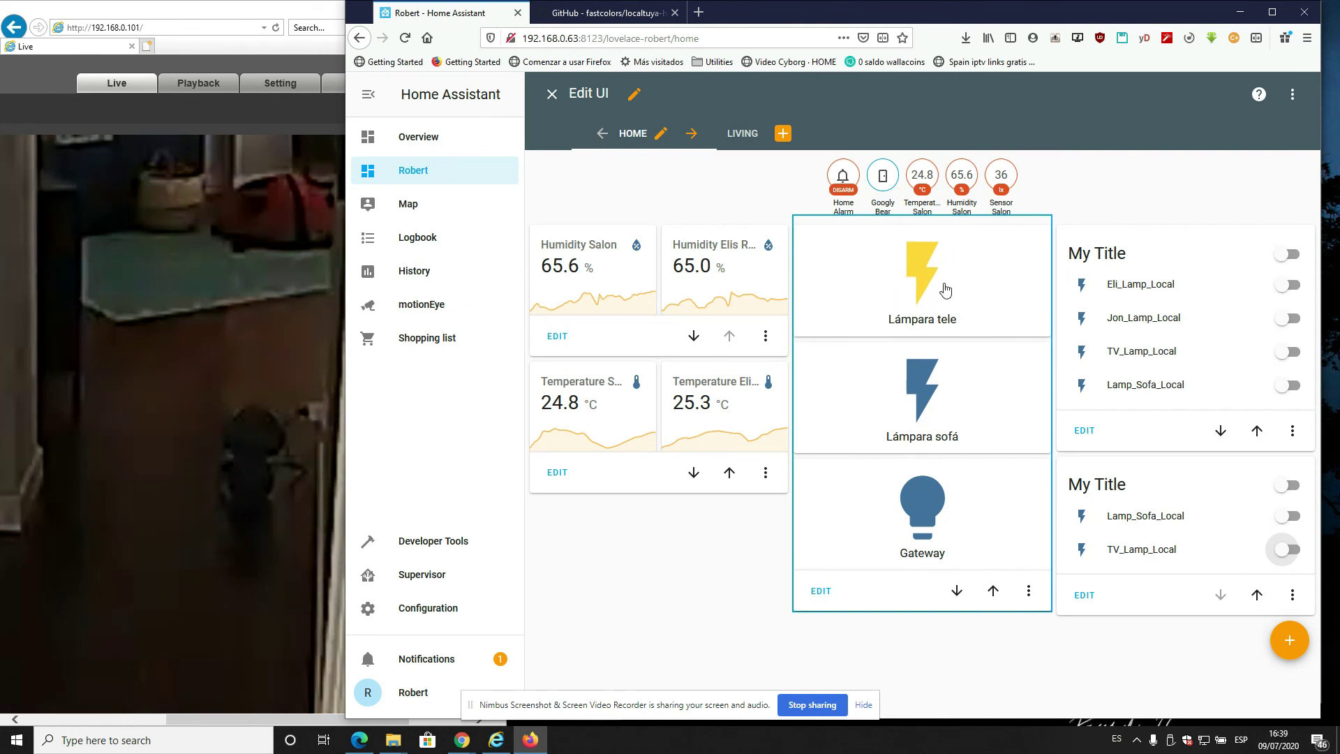
pyautogui.click(1284, 551)
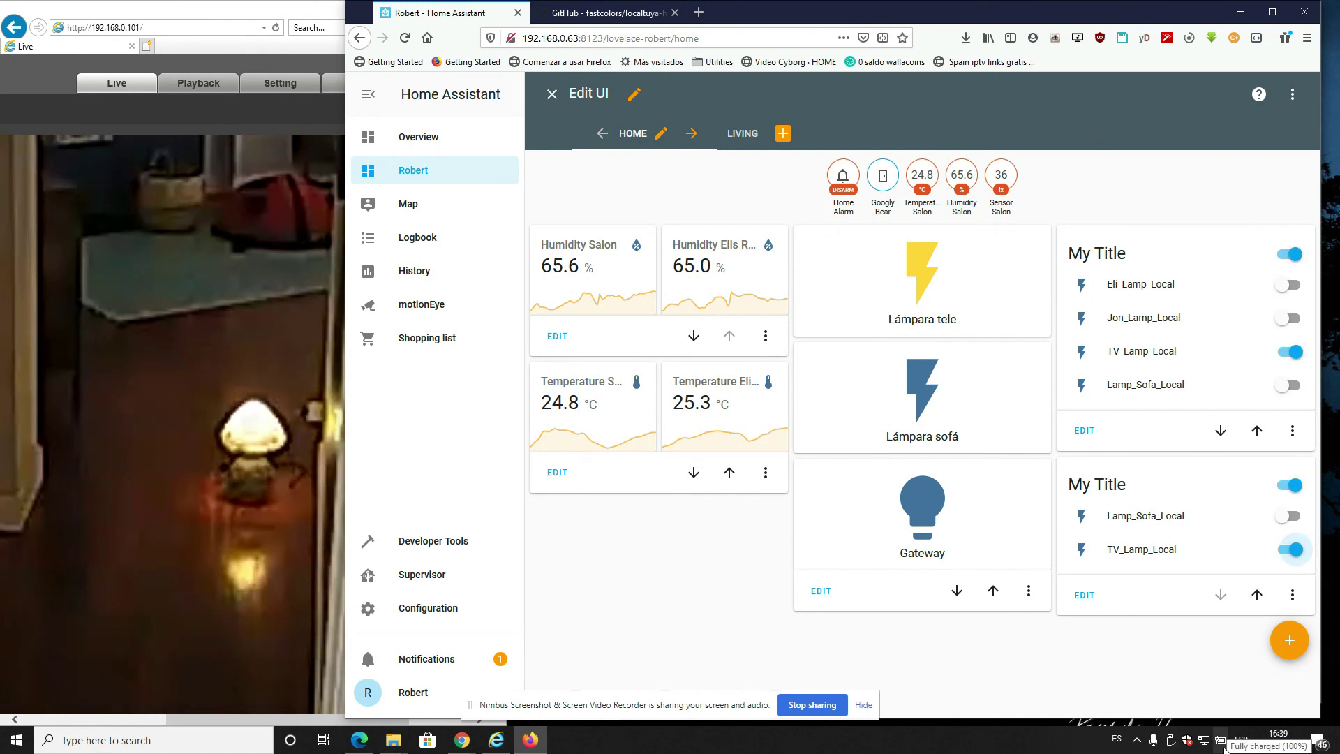
pyautogui.click(1292, 555)
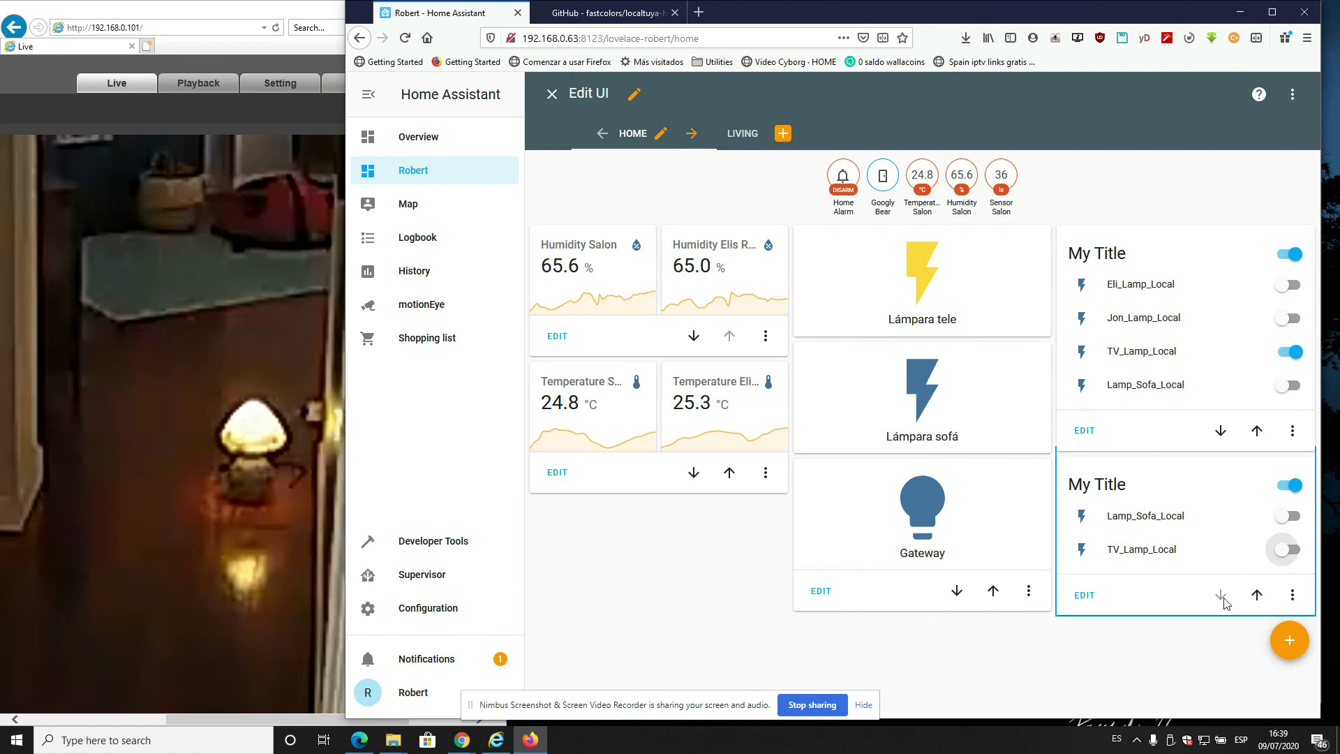
pyautogui.click(1290, 551)
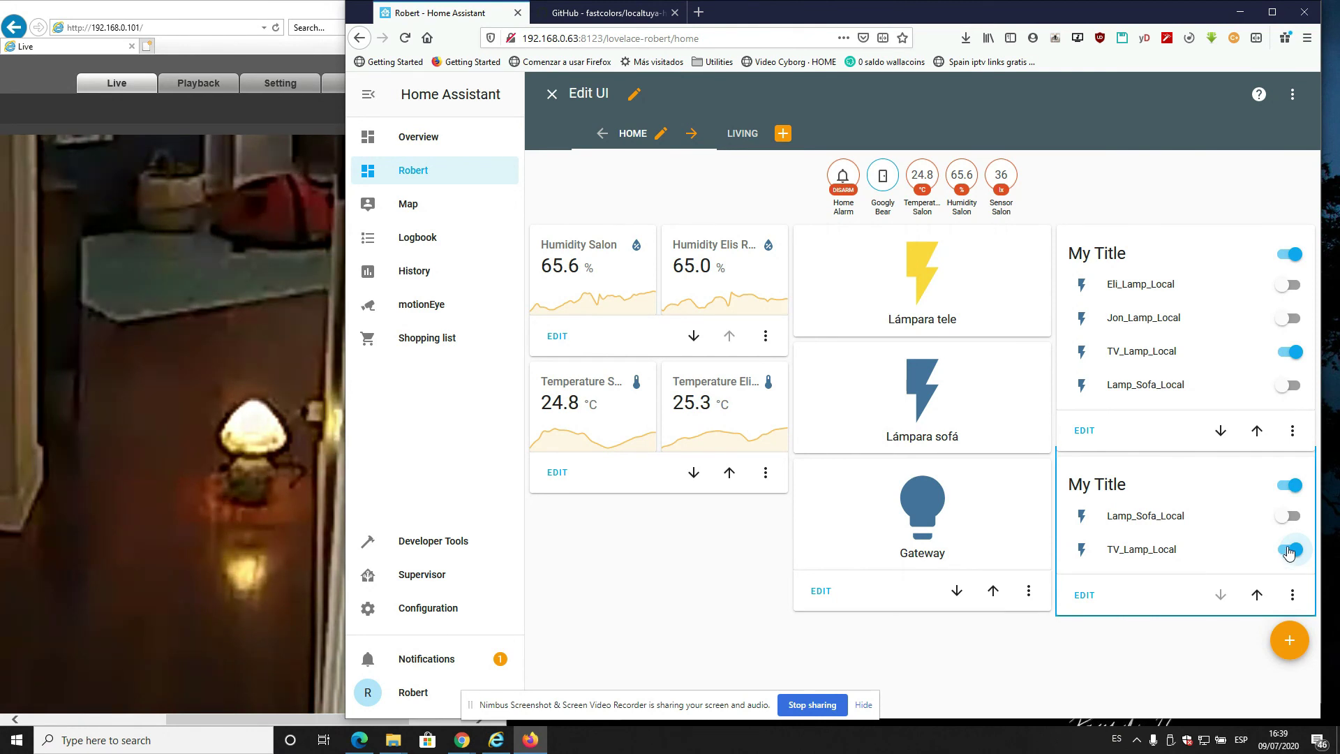
pyautogui.click(1289, 550)
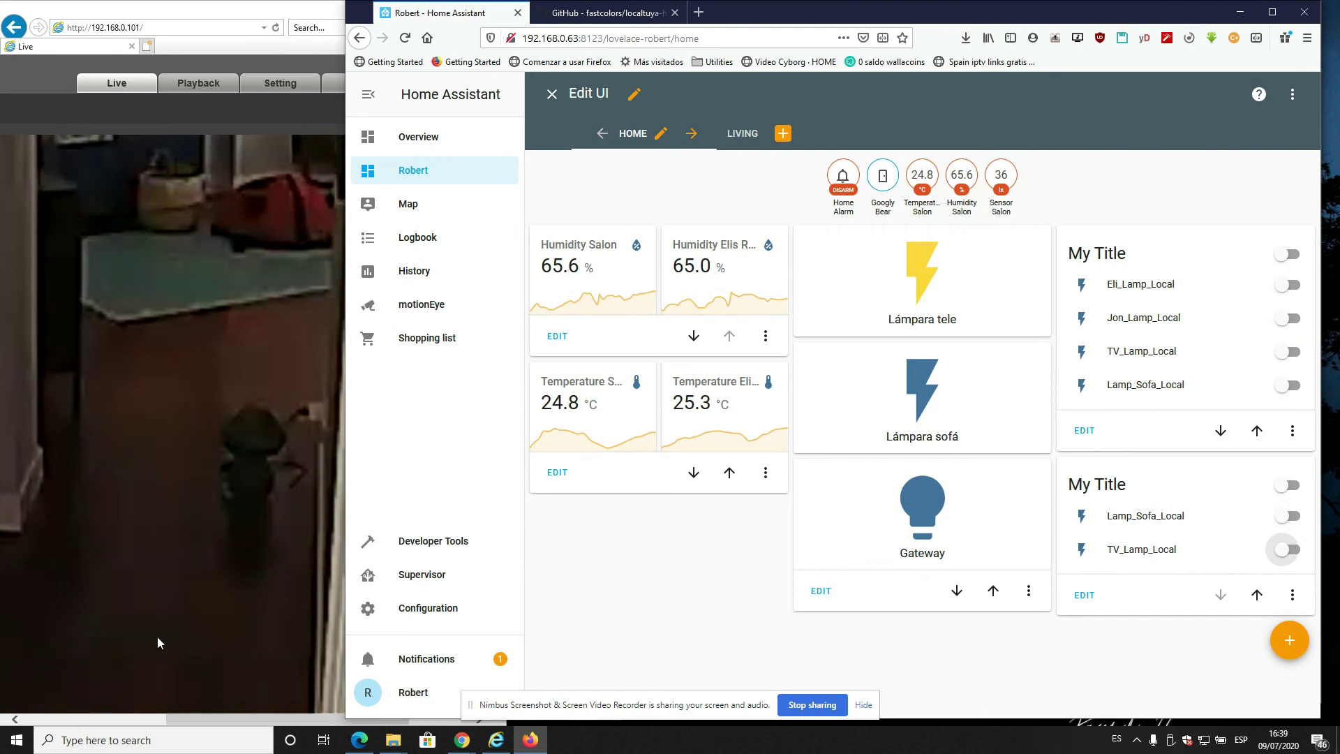